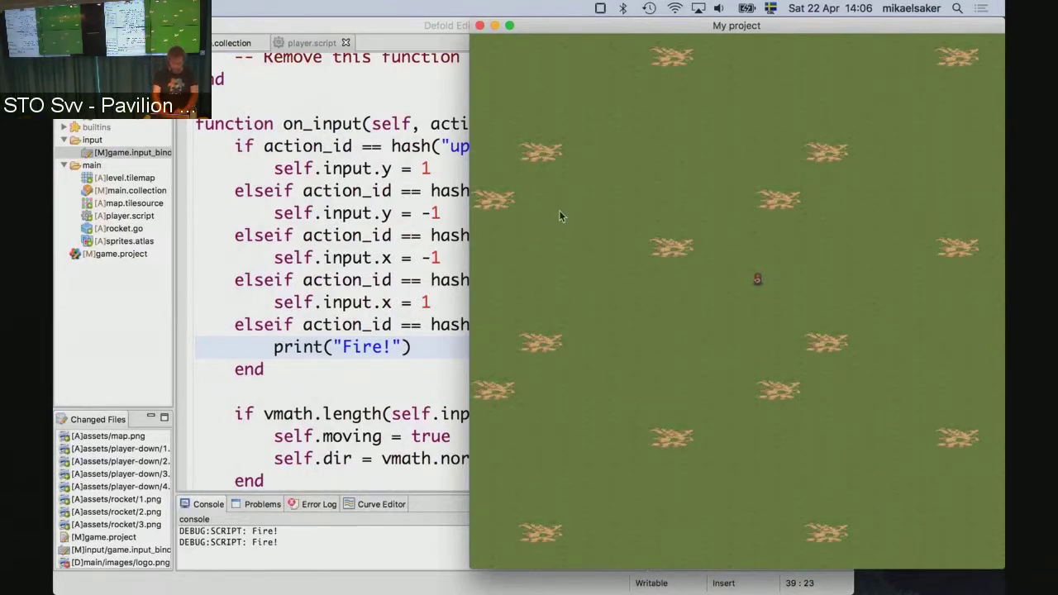
- Give the console panel more height, then close the running game window
left_click(411, 492)
left_click_drag(412, 494, 419, 427)
left_click(894, 266)
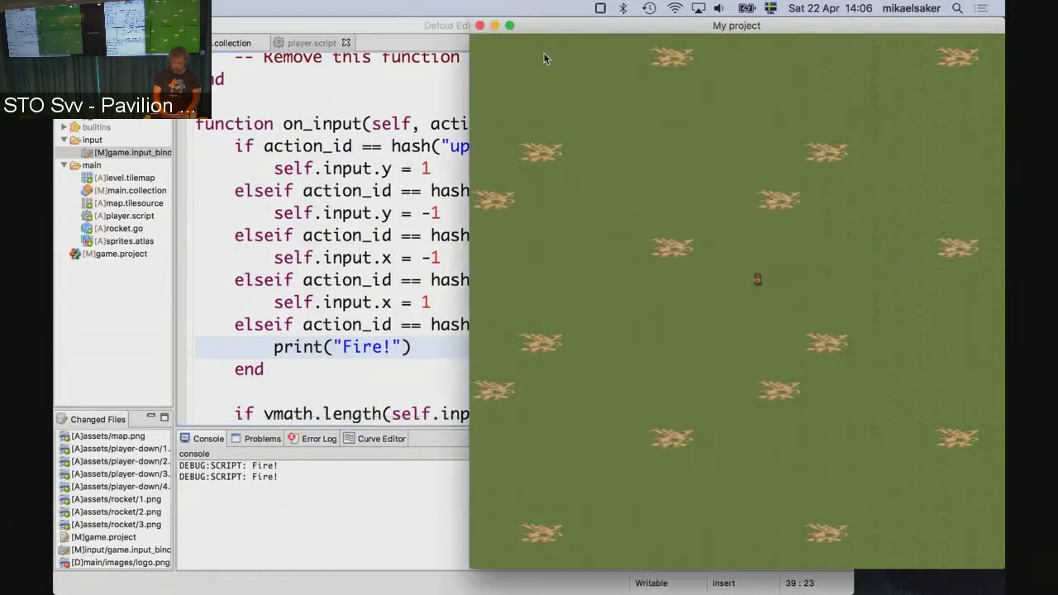
left_click(480, 25)
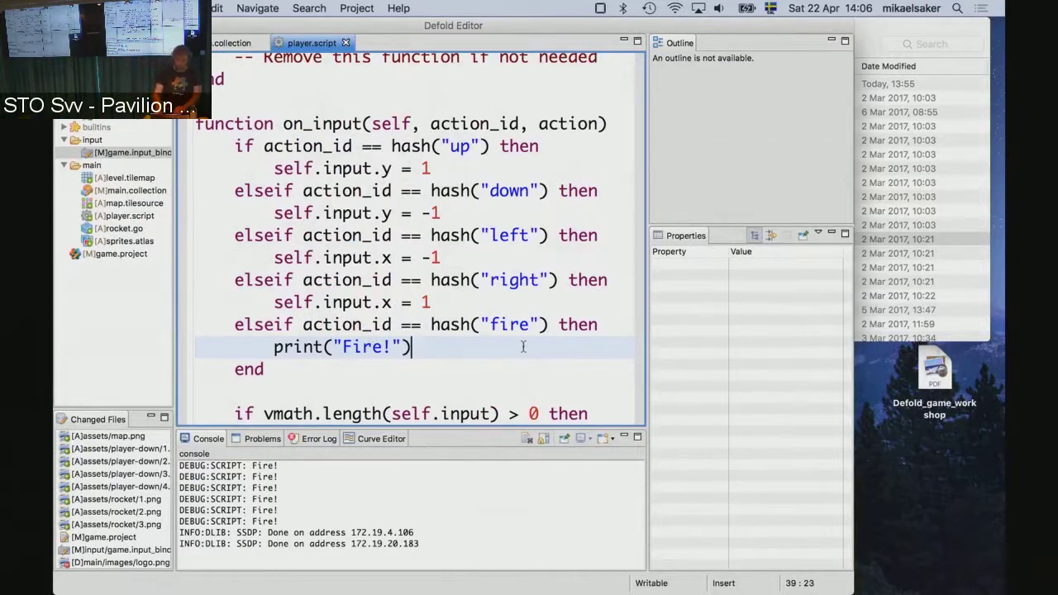
- Highlight the action_id fire comparison and open a new line below print("Fire!")
key("Up")
key("End")
key("Left")
key("Left")
key("Left")
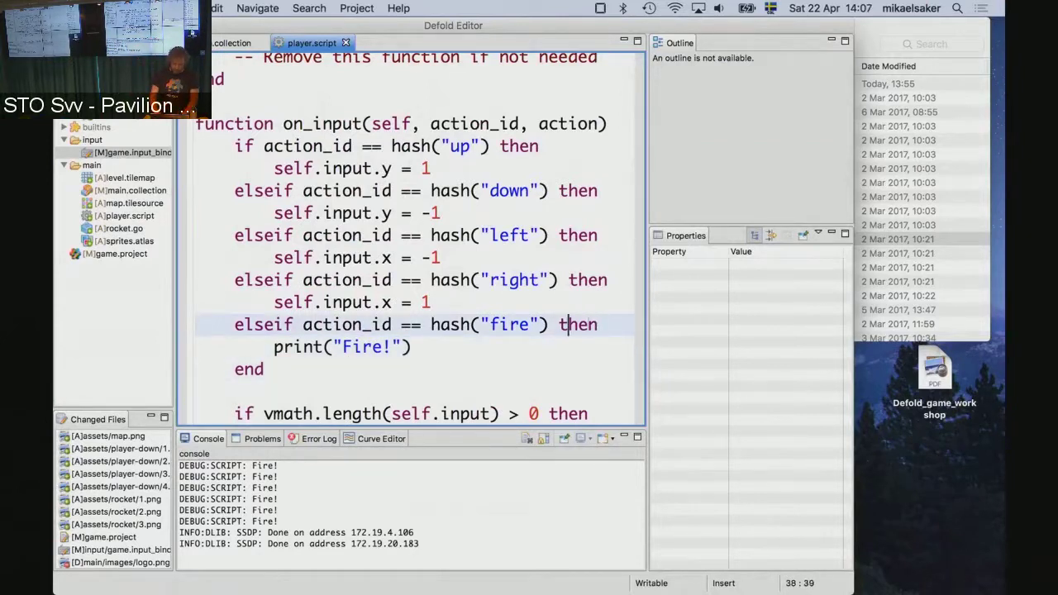
key("Left")
key("Left")
key("shift+Left")
key("shift+Left")
key("shift+Left")
key("shift+Left")
key("shift+Left")
key("shift+Left")
key("shift+Left")
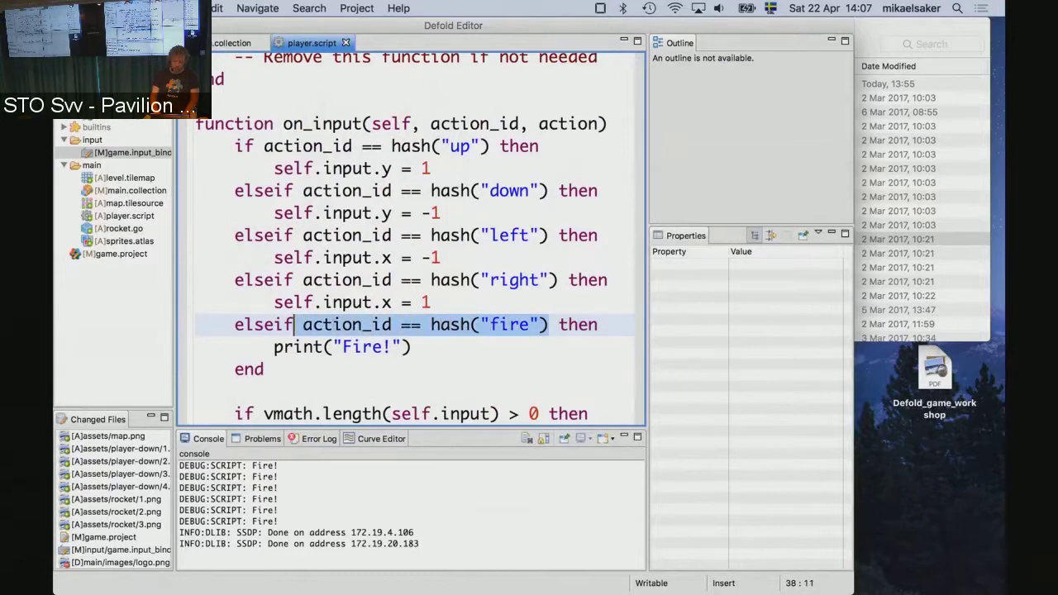
key("shift+Right")
key("Down")
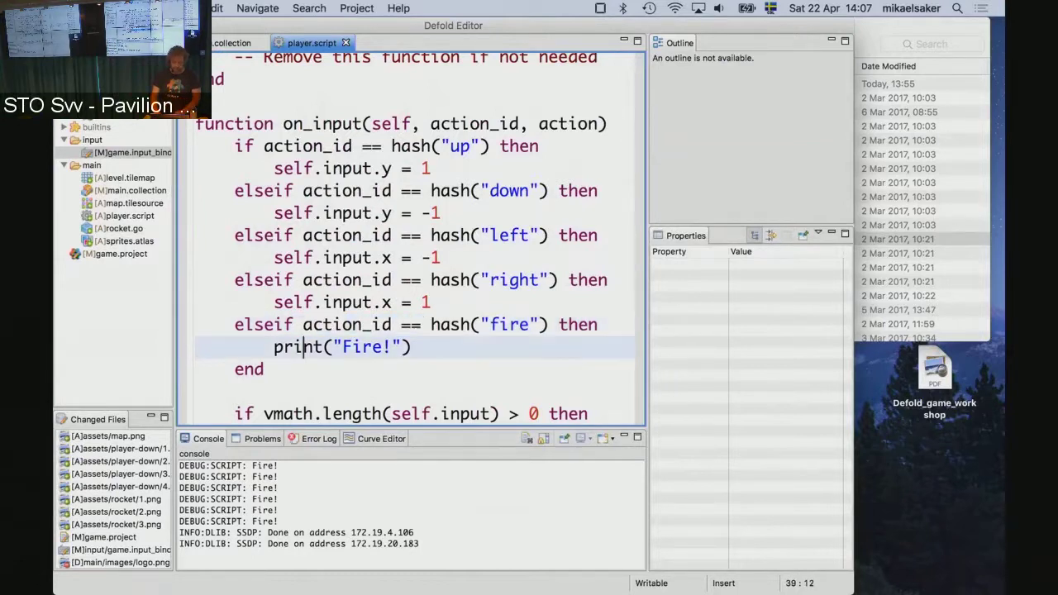
key("Down")
key("Home")
key("Up")
key("Return")
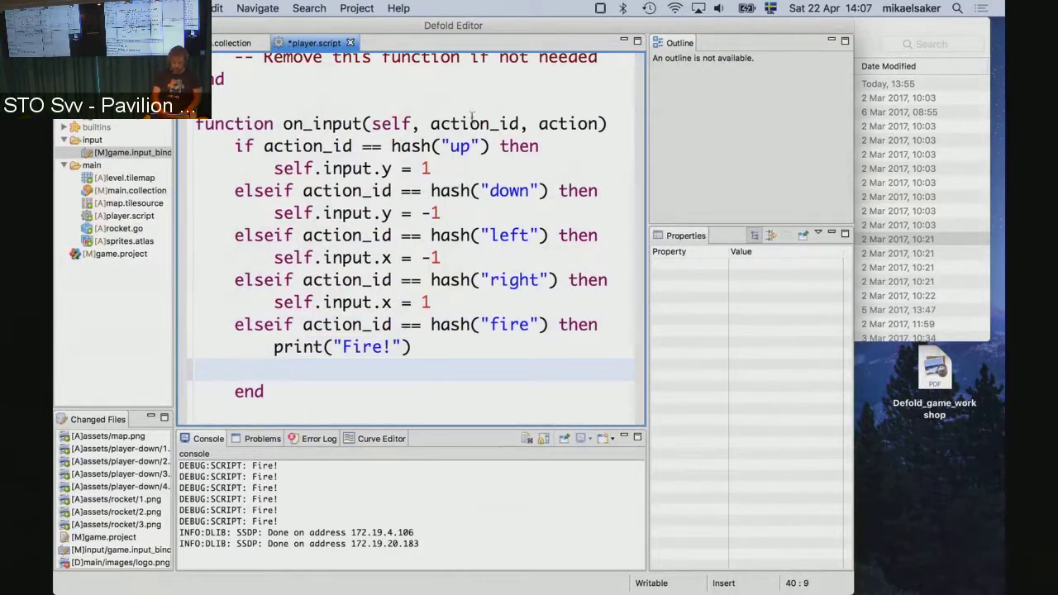
- Point out the action_id and action parameters, then add print(action) and save
left_click_drag(431, 123, 521, 123)
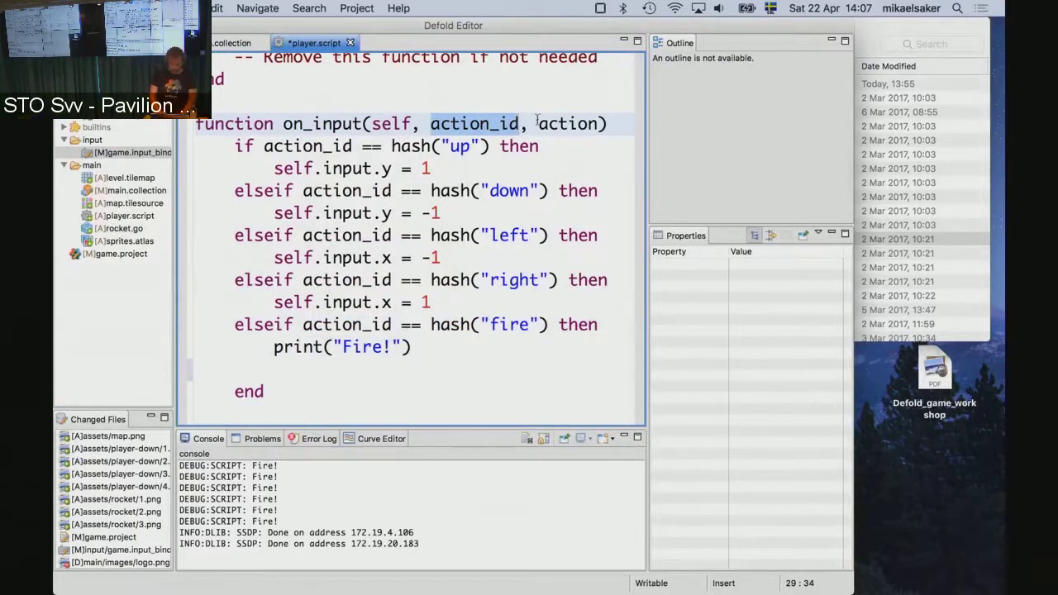
left_click(538, 123)
left_click(395, 371)
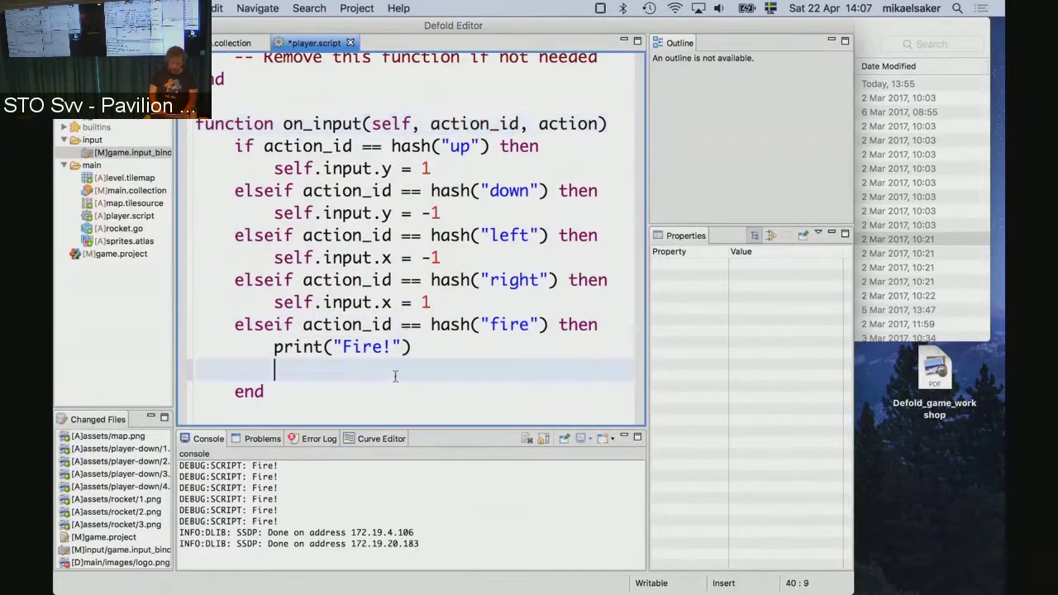
type("print")
type("(action)")
key("ctrl+s")
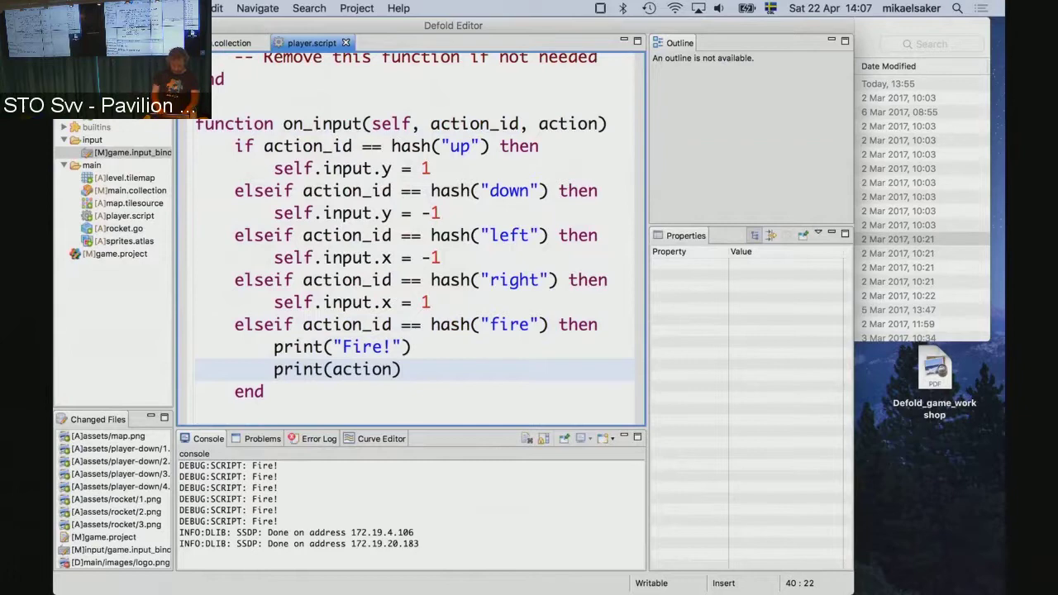
- Build and run the game, fire with space, and select a Fire! line with its table output
key("super+b")
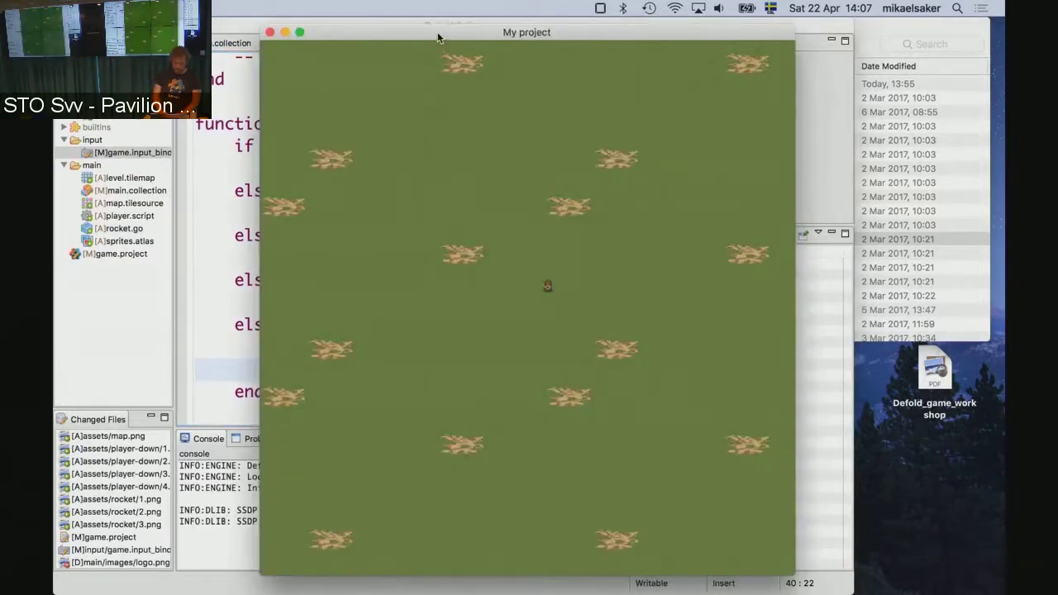
left_click_drag(437, 37, 699, 30)
key("space")
key("space")
key("space")
key("space")
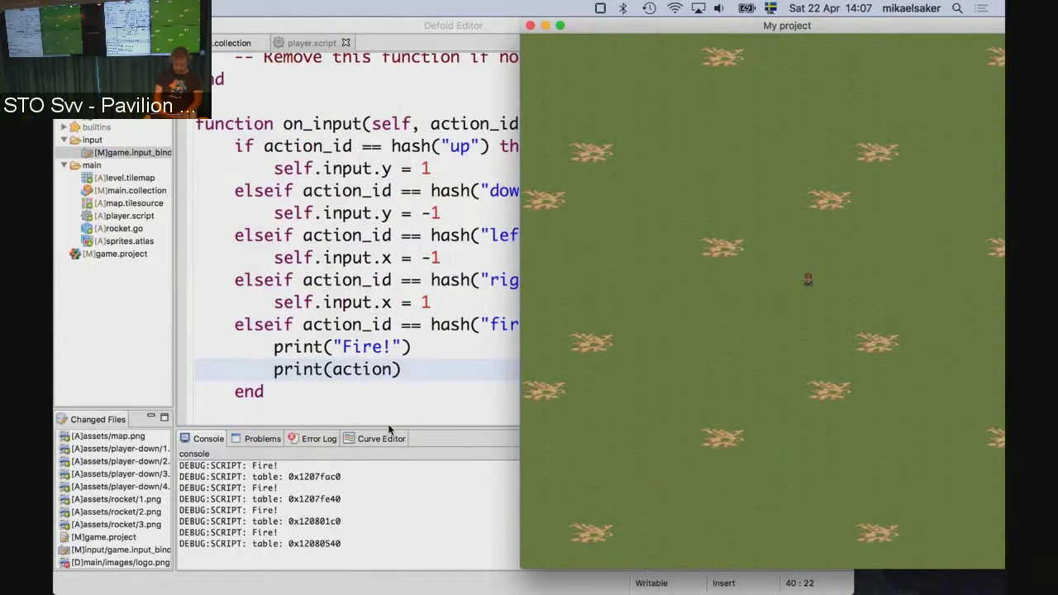
left_click(432, 430)
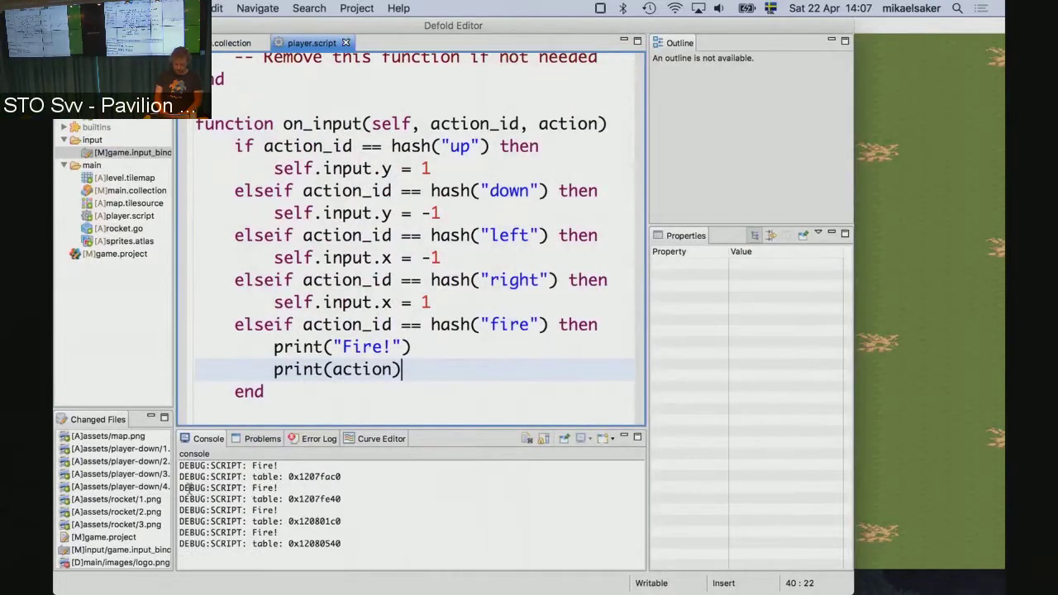
left_click_drag(190, 489, 385, 504)
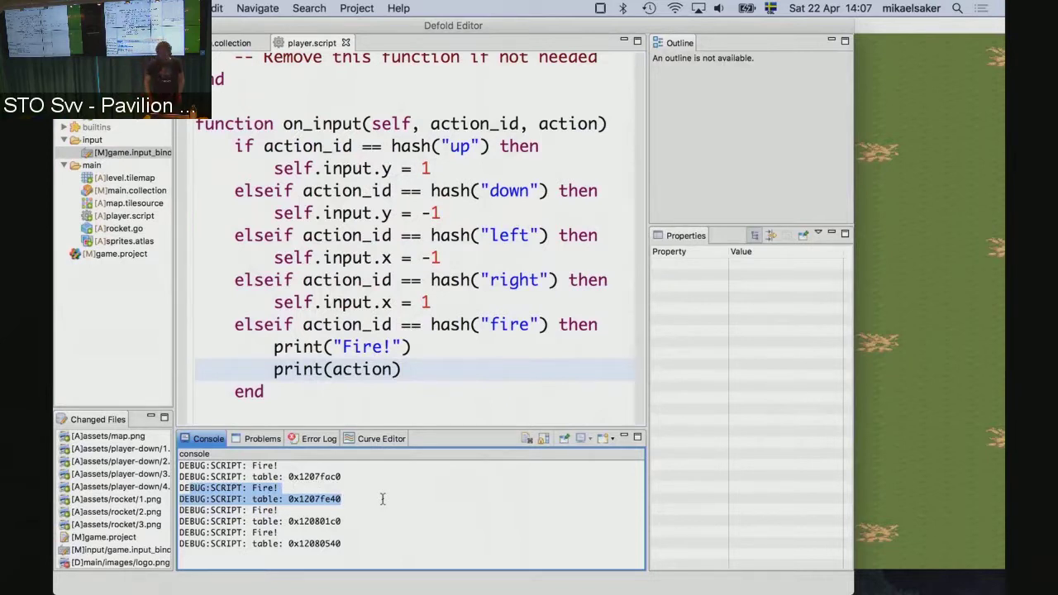
- Change print(action) to pprint(action) and hot-reload the script into the running game
left_click(438, 378)
key("Home")
key("Right")
key("Right")
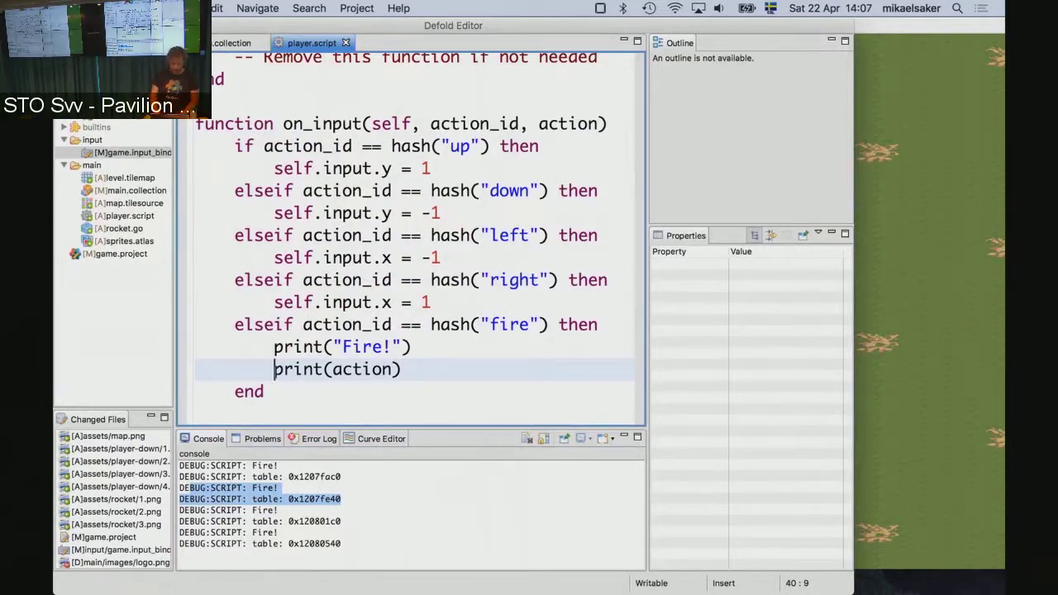
type("p")
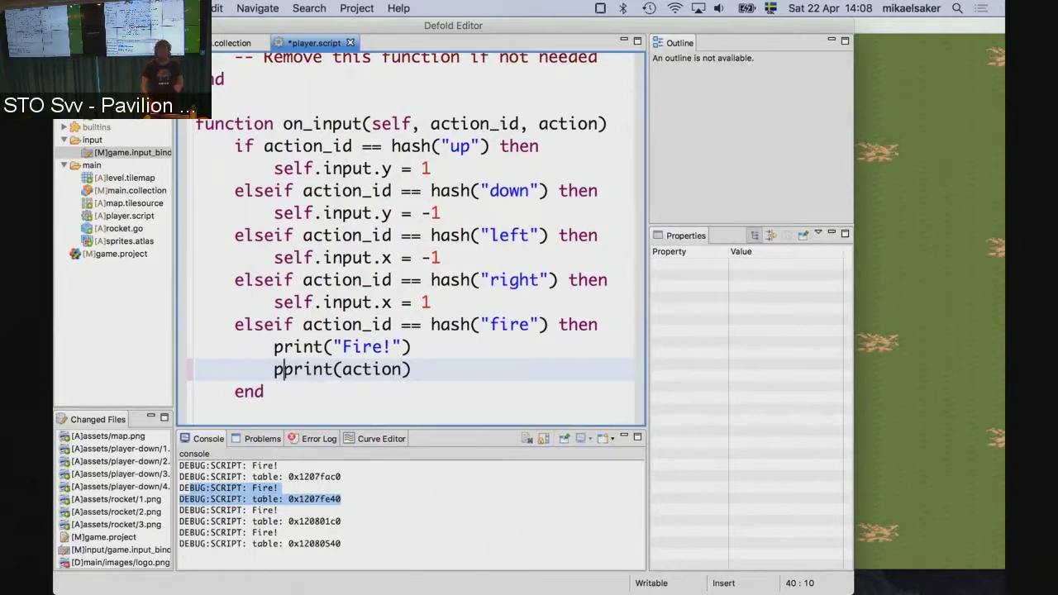
key("super+b")
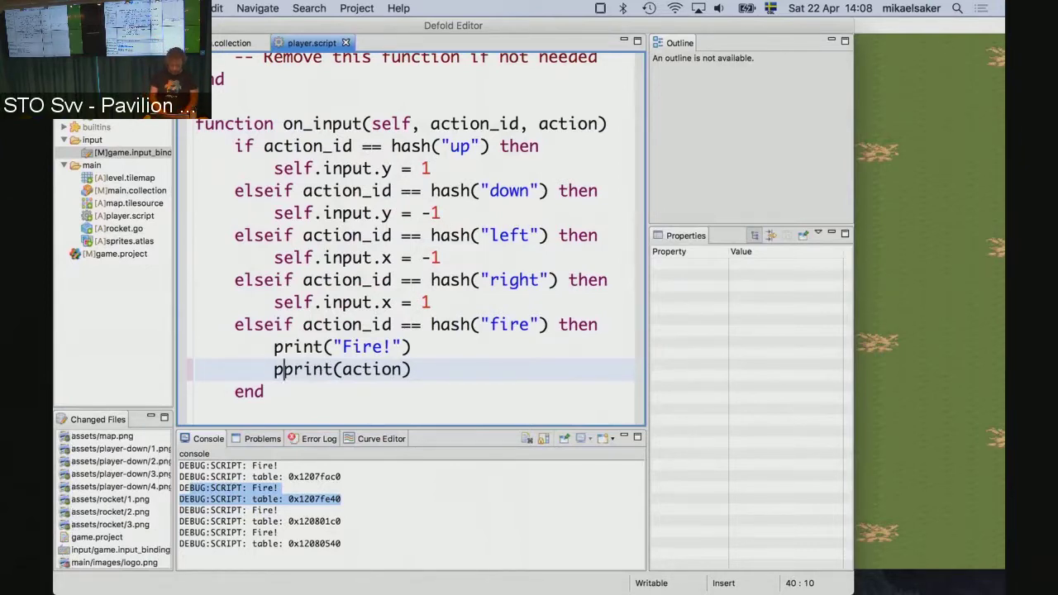
key("super+Tab")
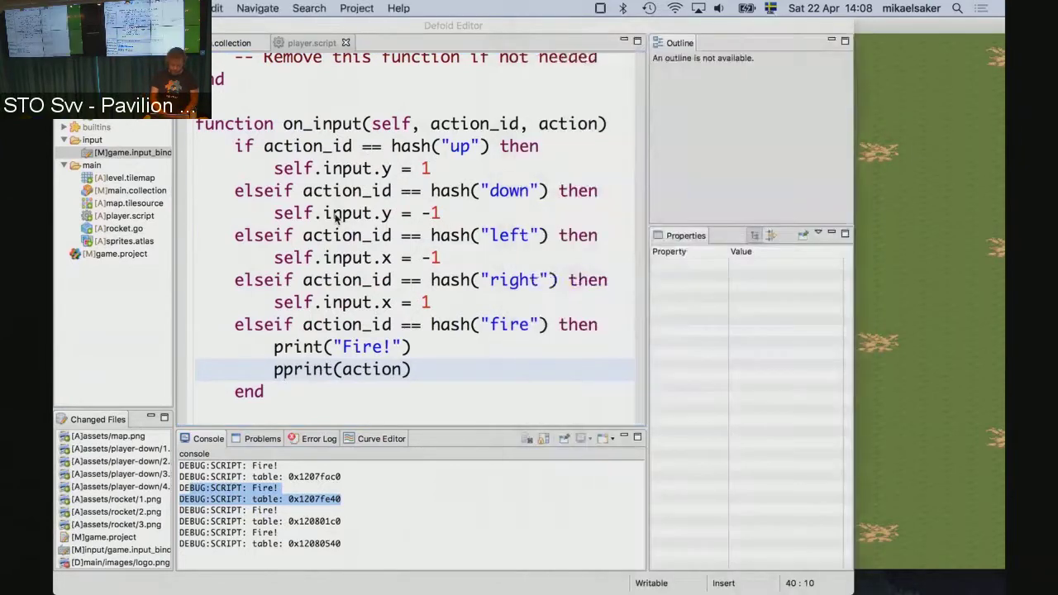
key("super+r")
- Fire once with space, then return to the editor to read the pretty-printed action table
left_click(912, 173)
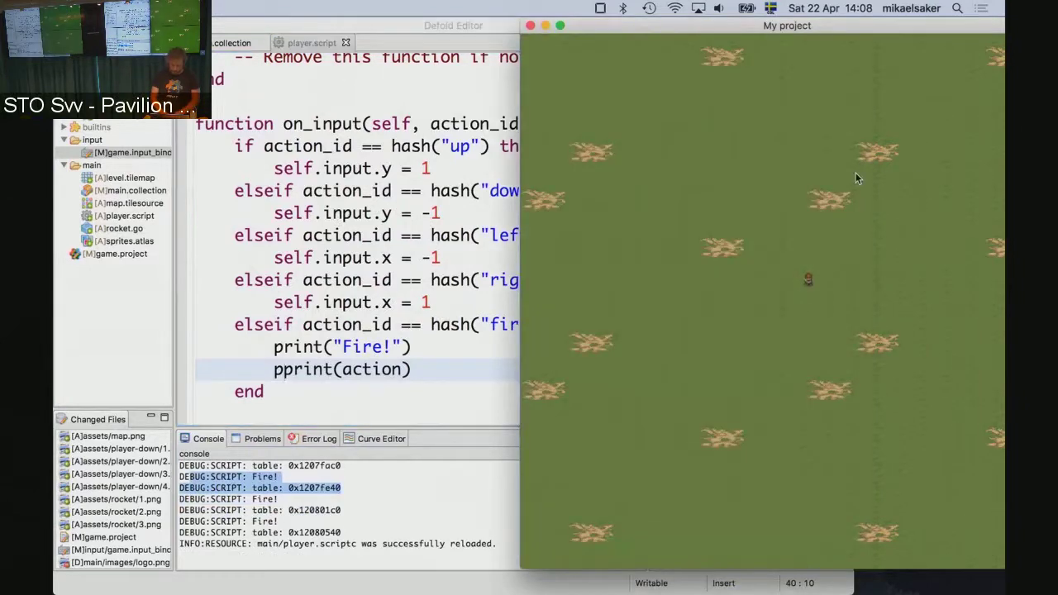
key("space")
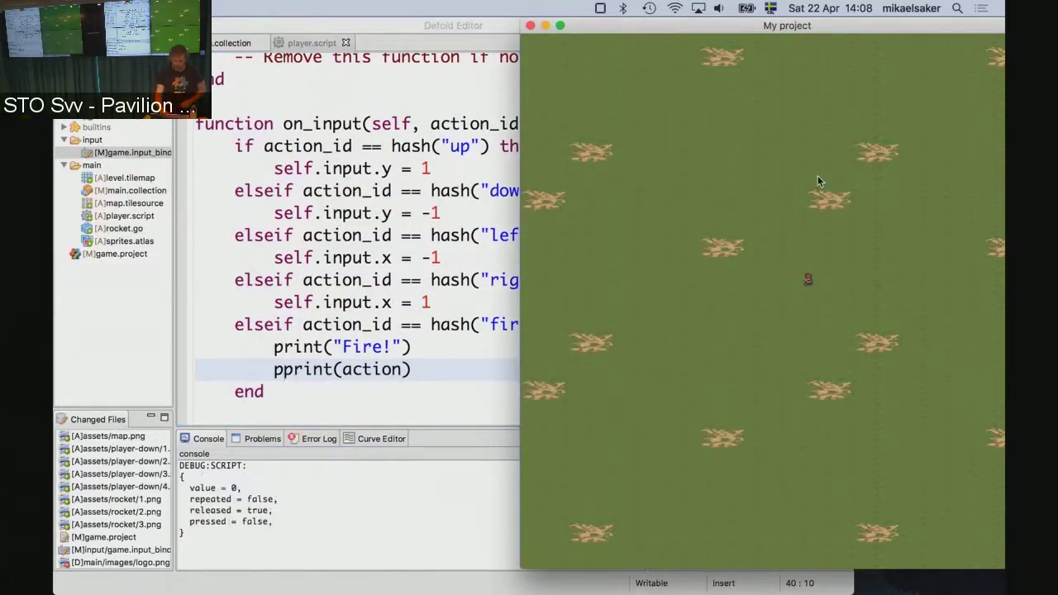
left_click(410, 489)
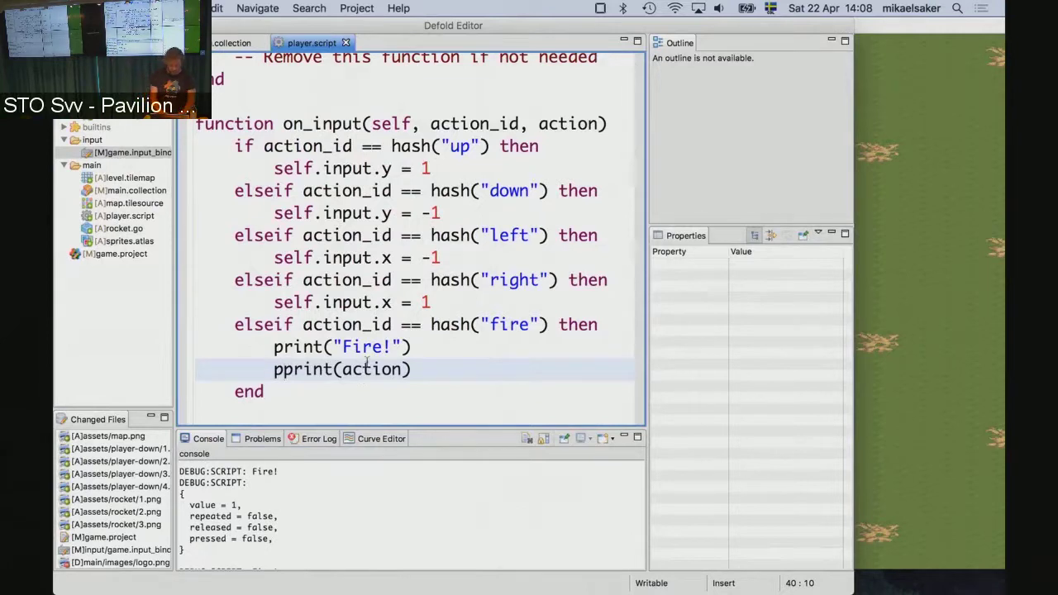
- Add 'and action.pressed' to the fire condition just before 'then'
left_click(446, 351)
key("Down")
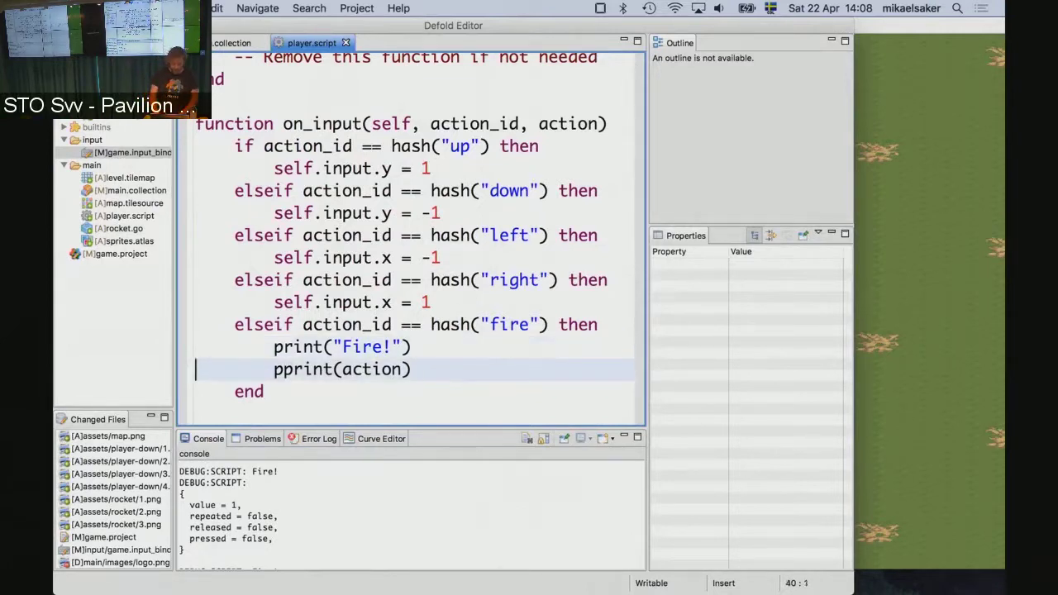
key("Up")
key("Up")
key("End")
key("Left")
key("Left")
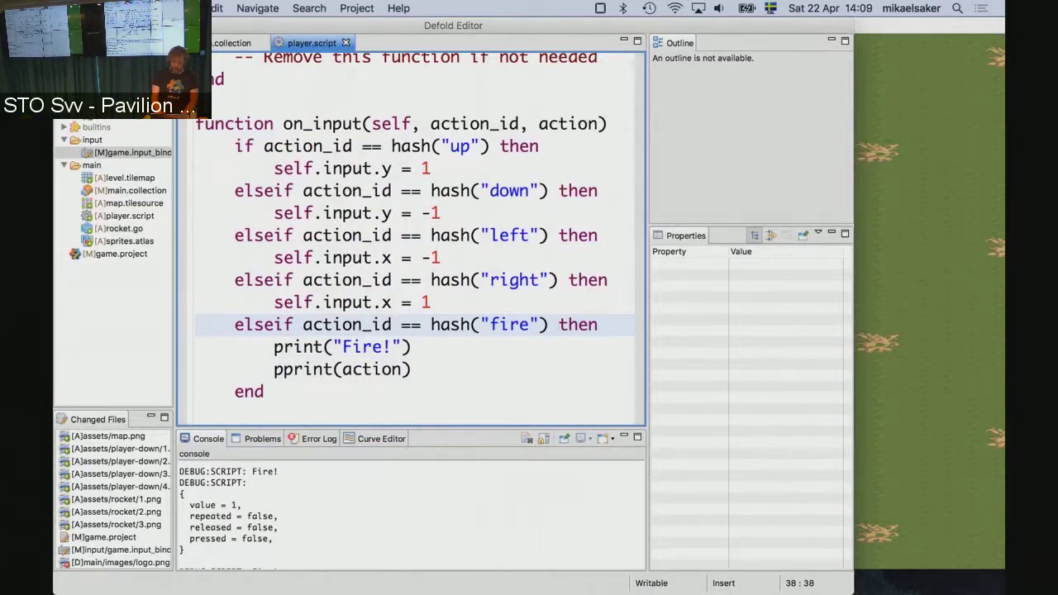
type("and act")
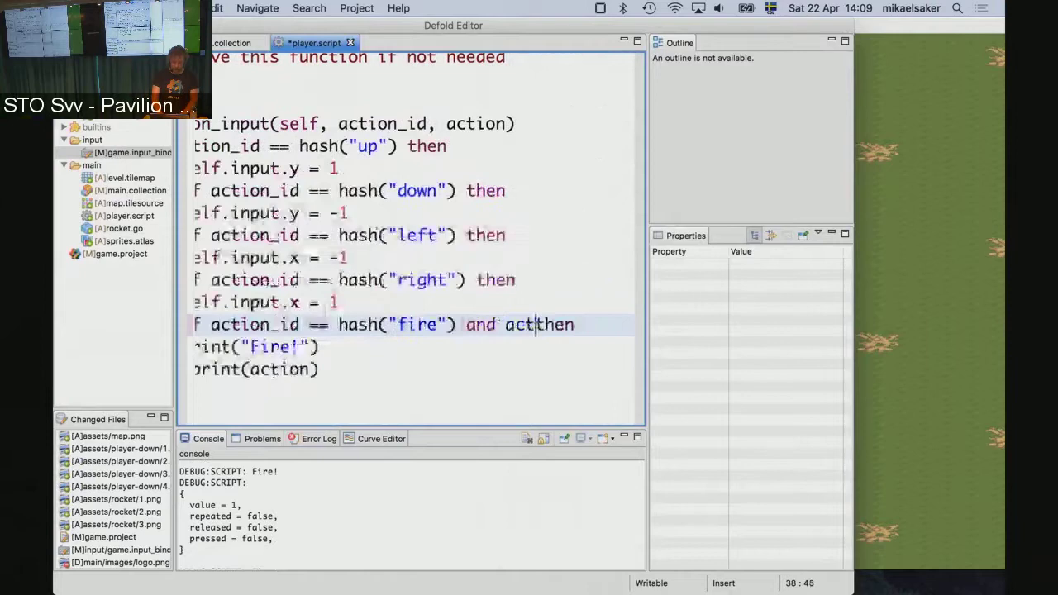
type("ion.press")
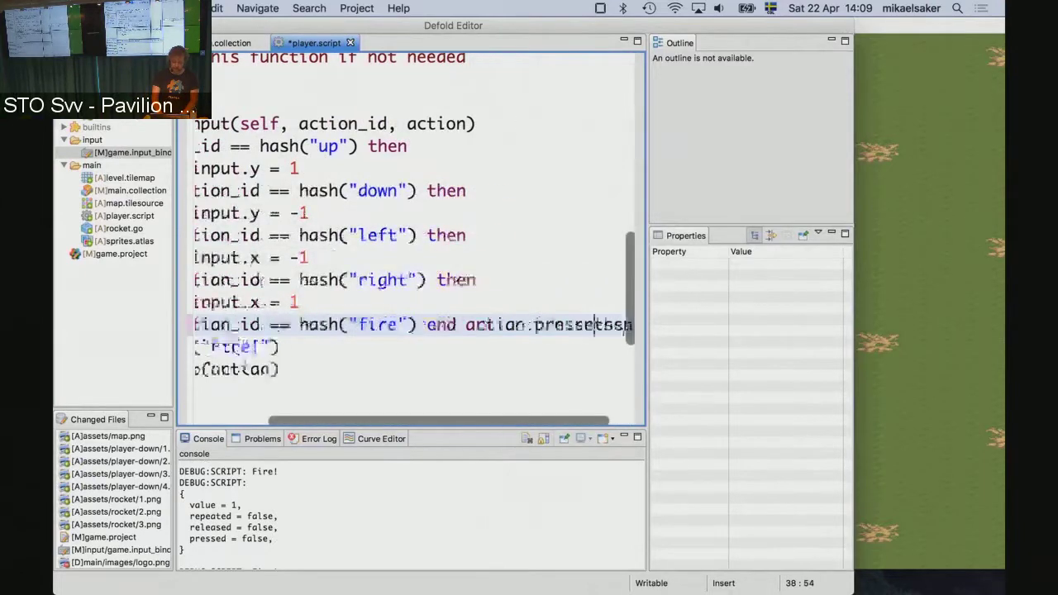
type("ed")
key("Right")
key("Right")
key("Right")
key("Right")
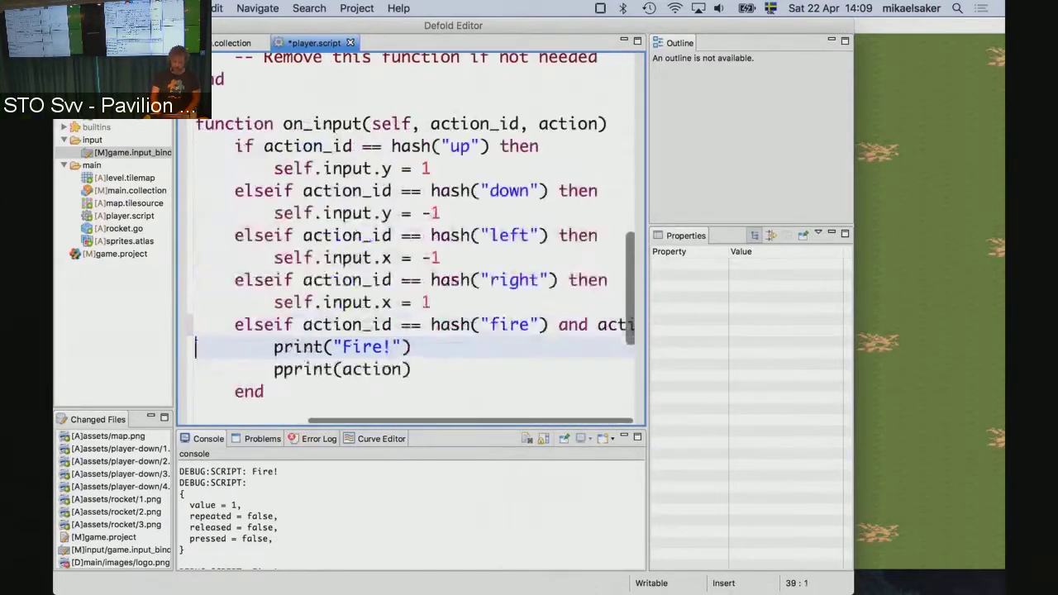
key("Down")
key("Up")
key("Up")
key("End")
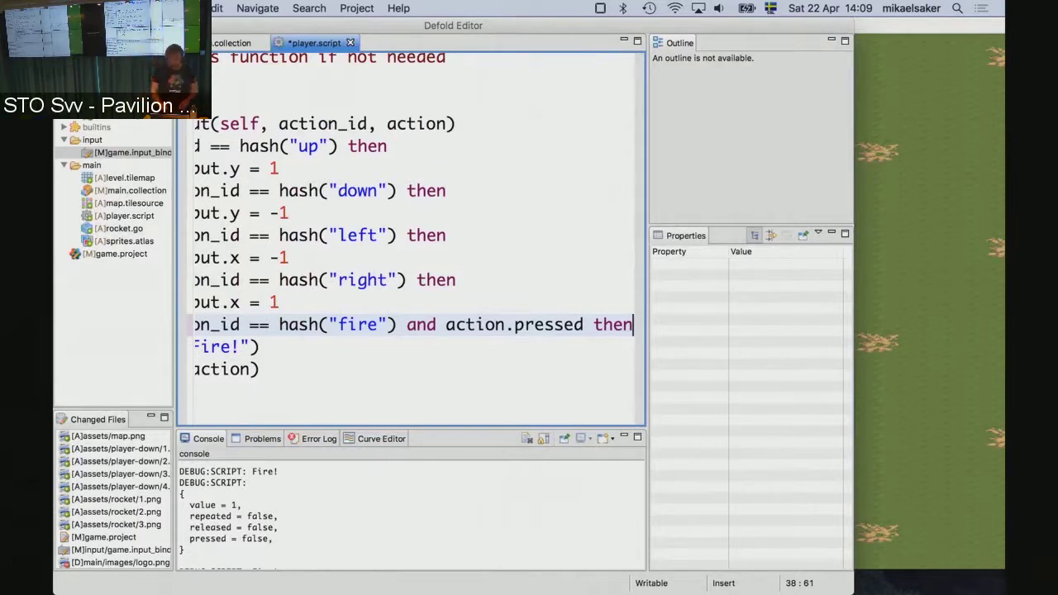
- Delete the pprint(action) debug line and save the script
left_click(429, 355)
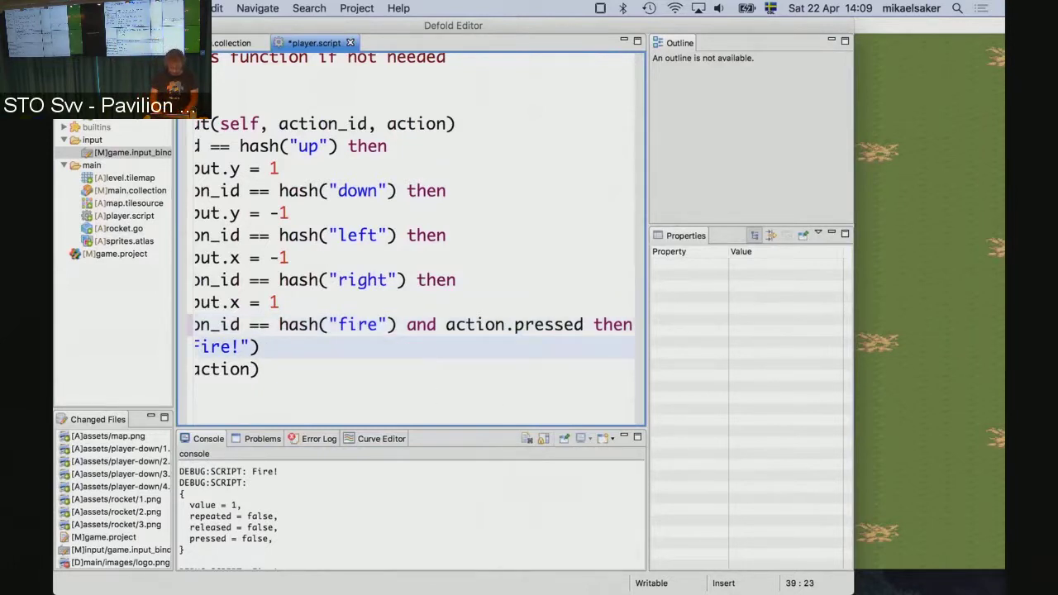
key("Down")
key("Home")
key("shift+Down")
key("BackSpace")
key("ctrl+s")
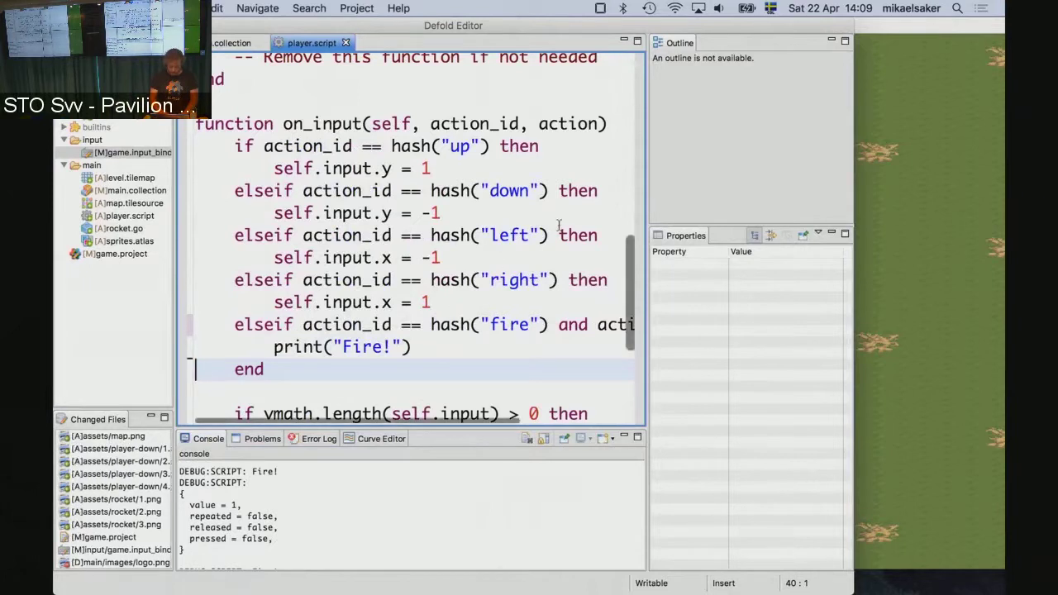
- Fire twice in the game with space, then switch back to the editor
left_click(905, 223)
key("space")
key("space")
key("space")
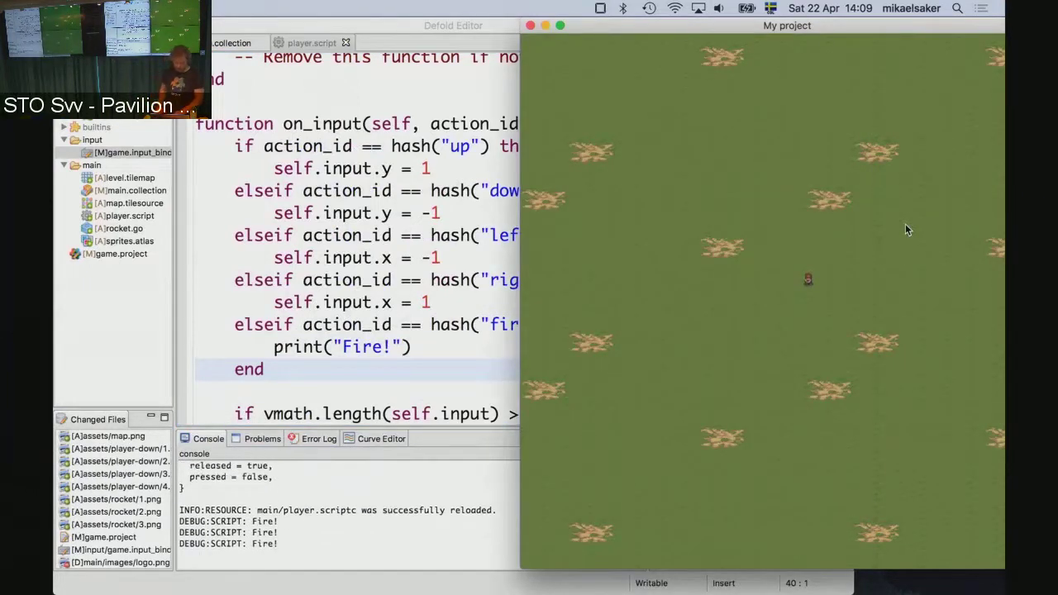
key("space")
key("space")
key("space")
key("space")
key("space")
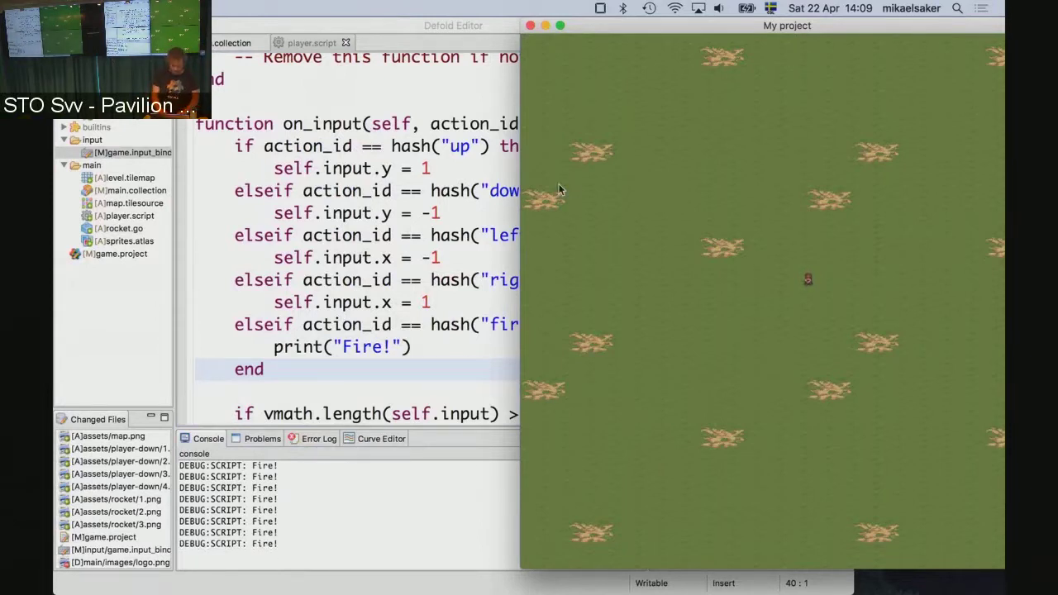
key("super+Tab")
- Replace the print("Fire!") line with the comment '-- let us spawn a rocket'
key("Up")
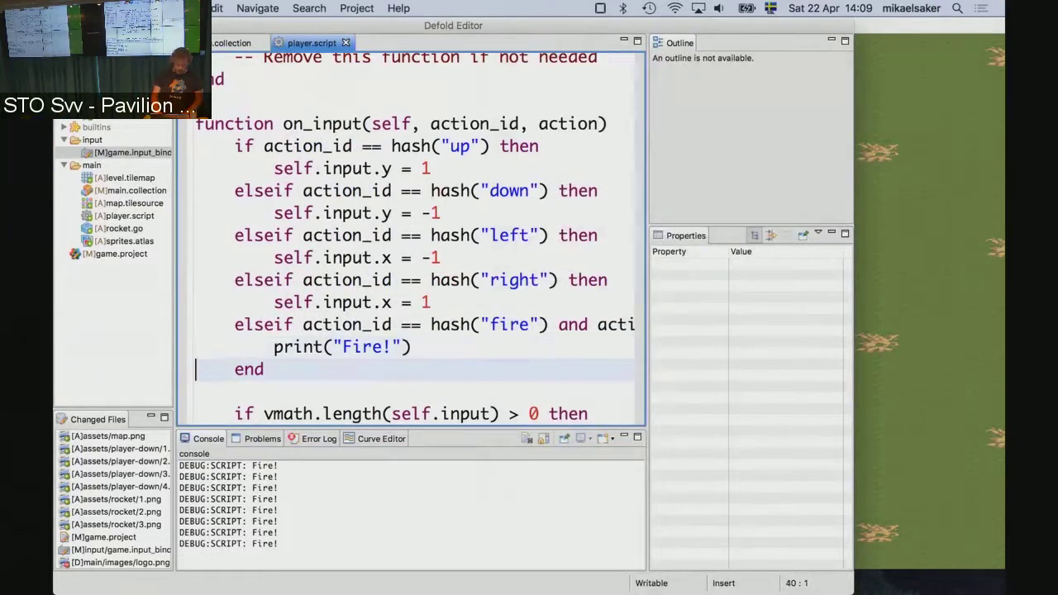
key("shift+Down")
key("BackSpace")
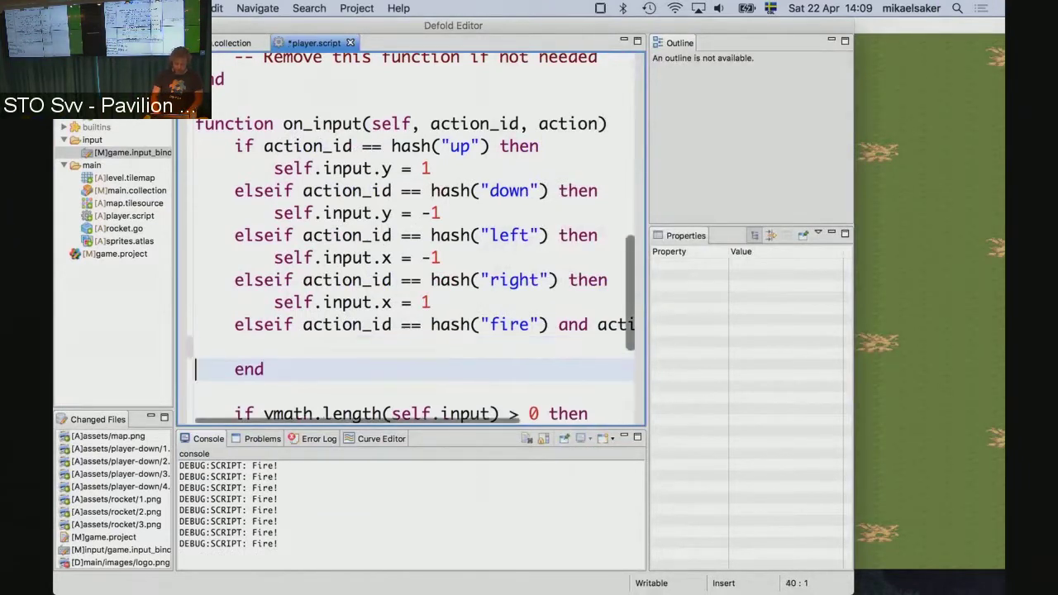
key("Up")
key("Tab")
type("--")
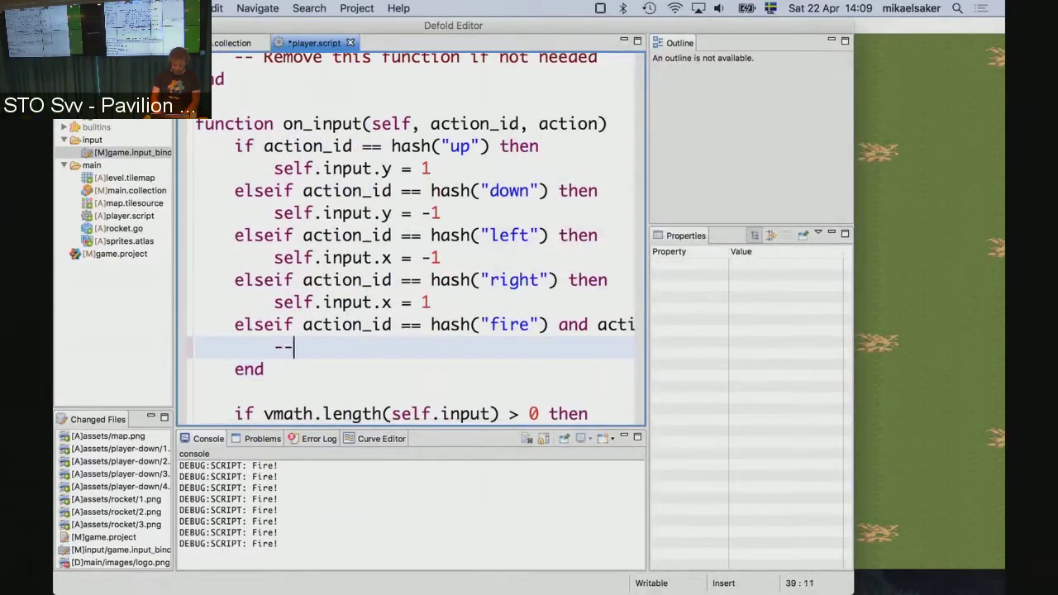
type(" let us sp")
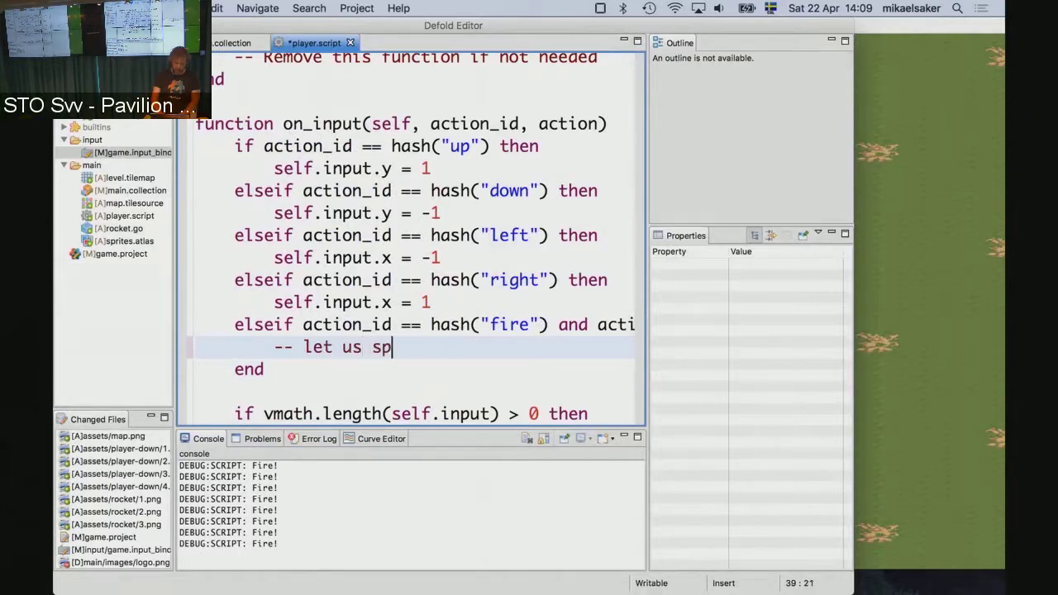
type("awn a rocket")
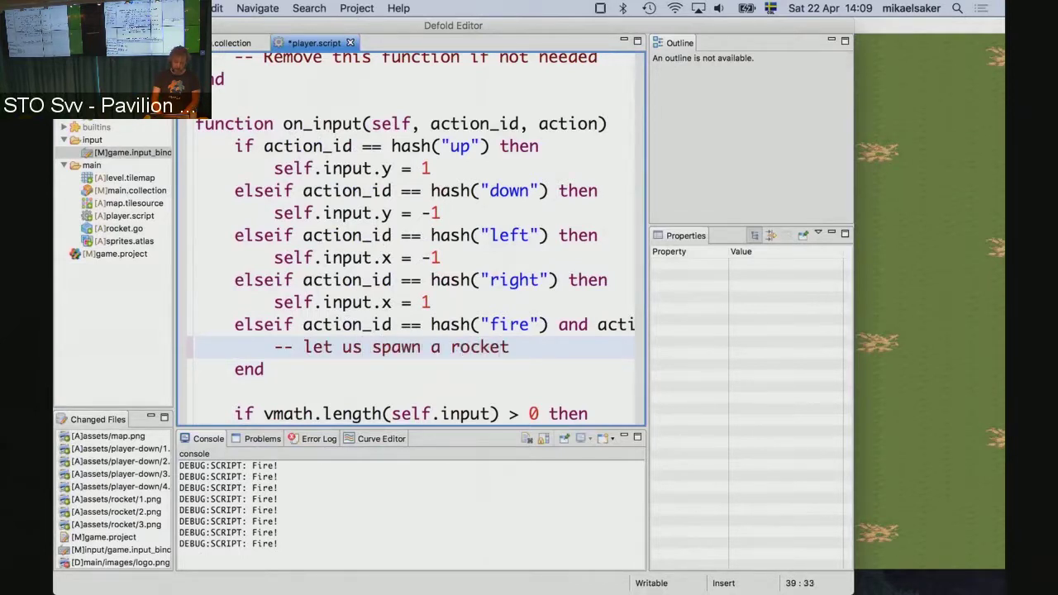
key("Return")
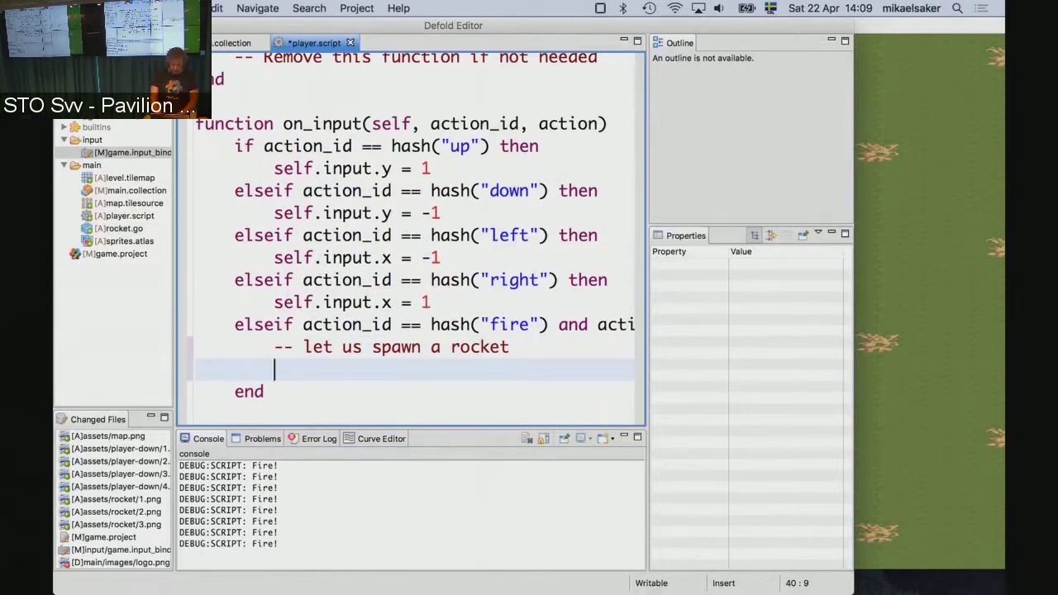
- Write factory.create("#rocketfactory" on the next line and save player.script
type("factory")
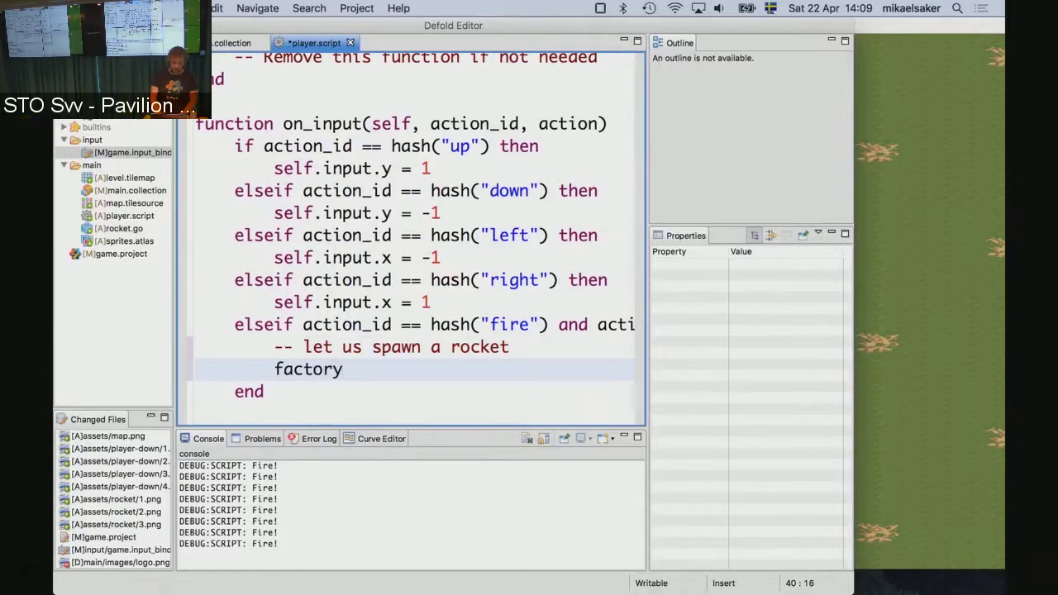
type(".cra")
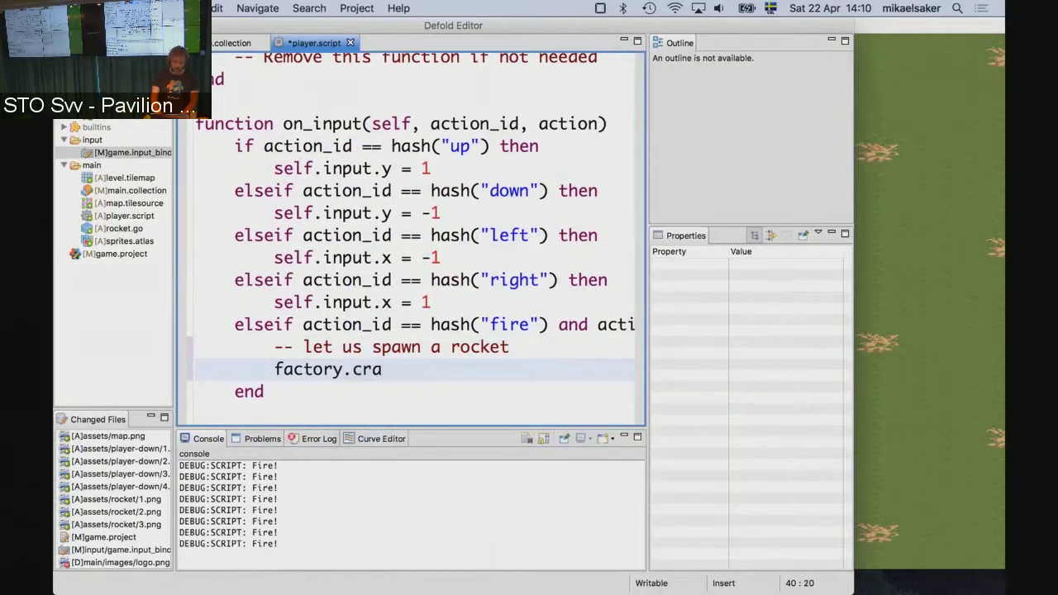
key("BackSpace")
type("eate(")
type("\"\"")
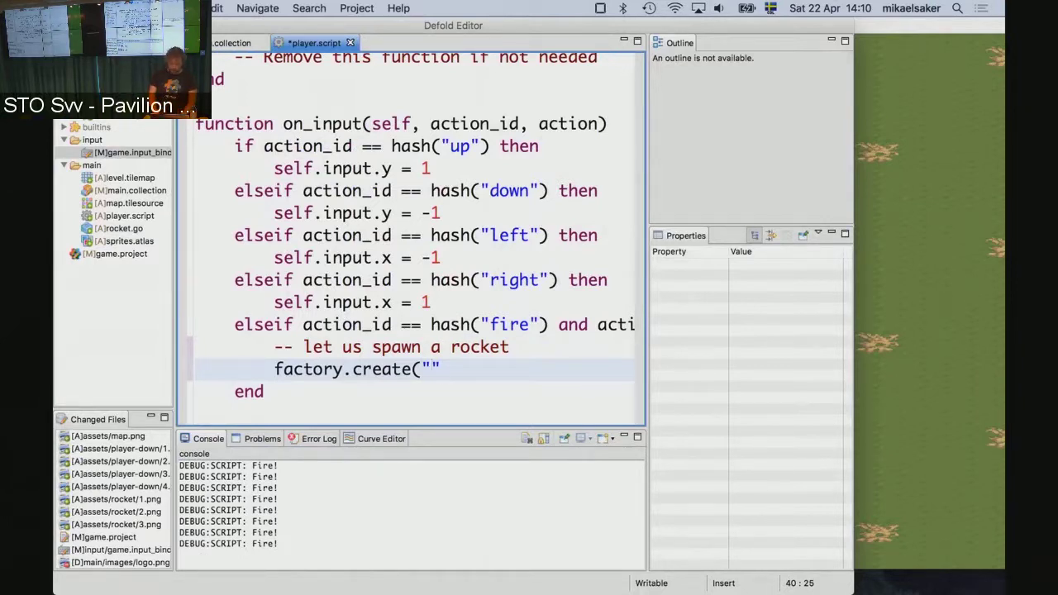
type("#")
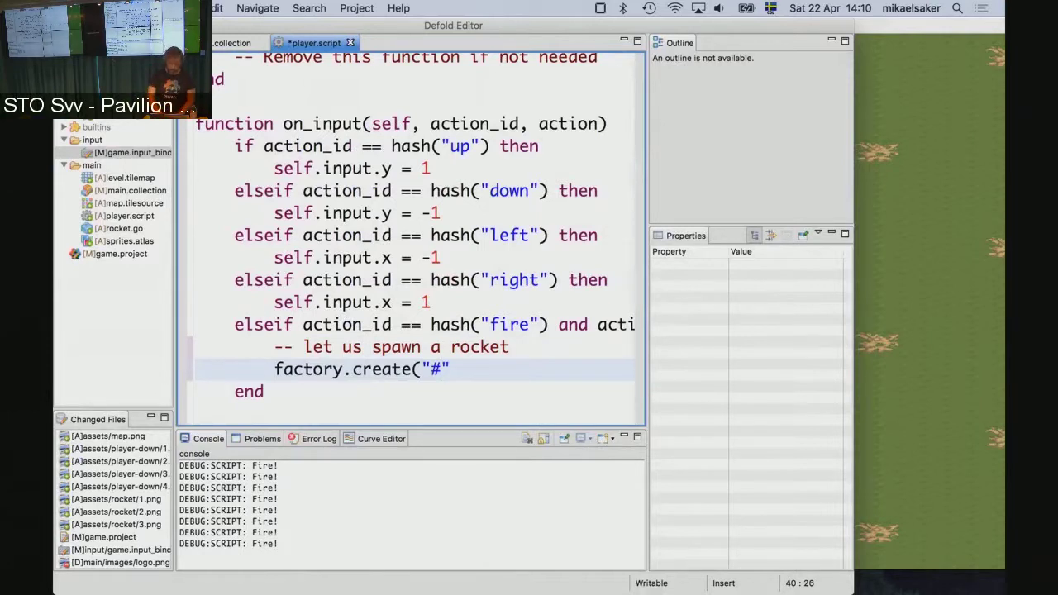
type("rocketfa")
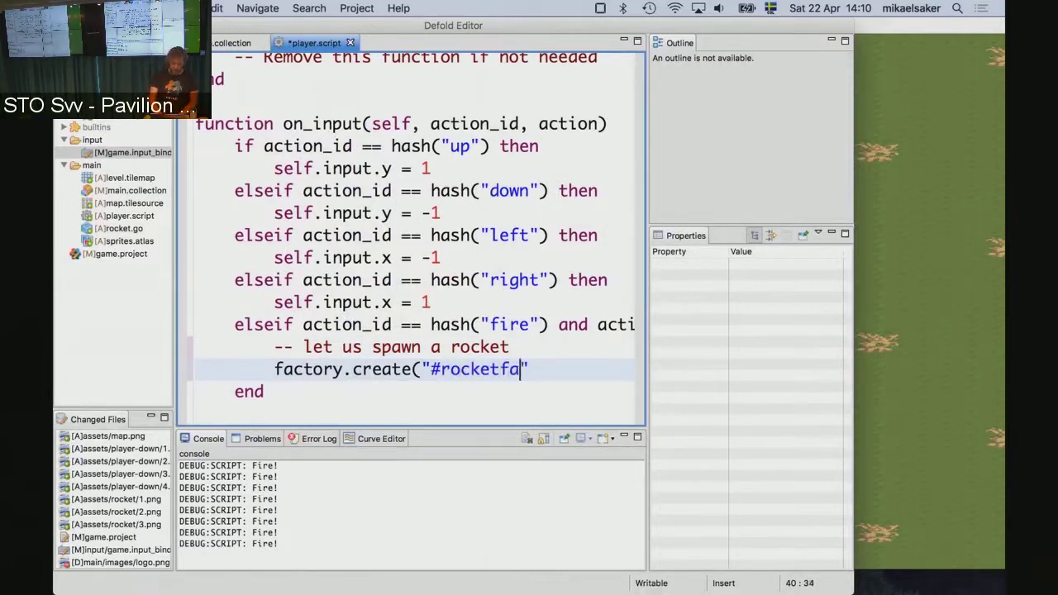
type("ctory")
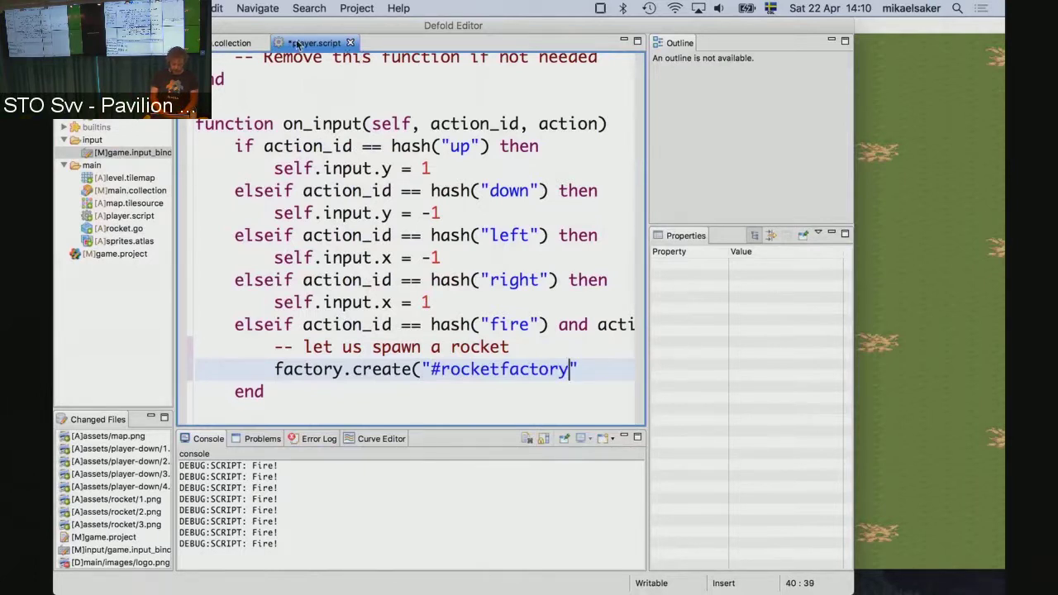
key("super+s")
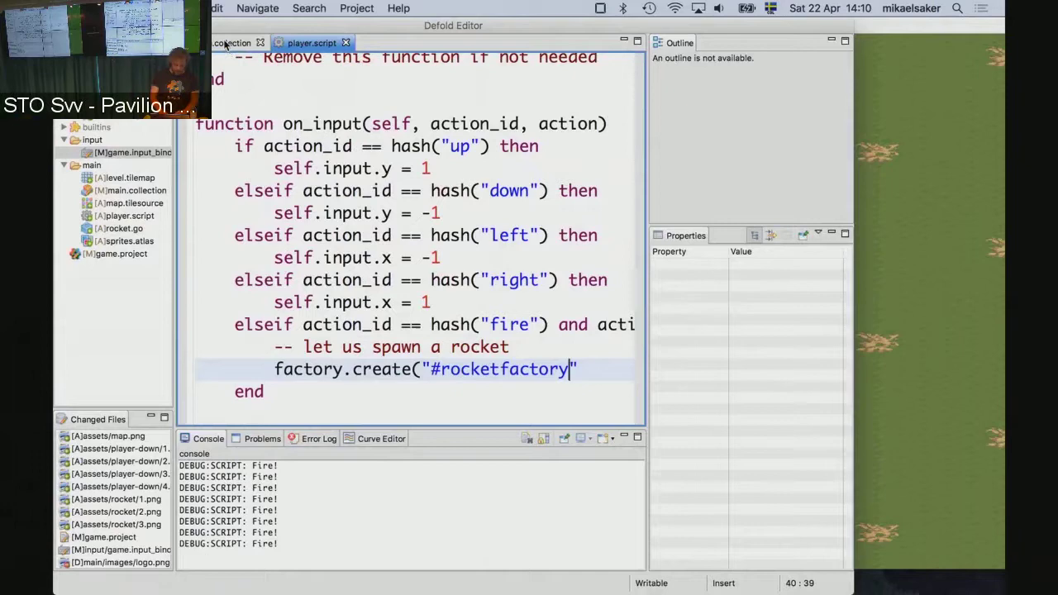
left_click(225, 43)
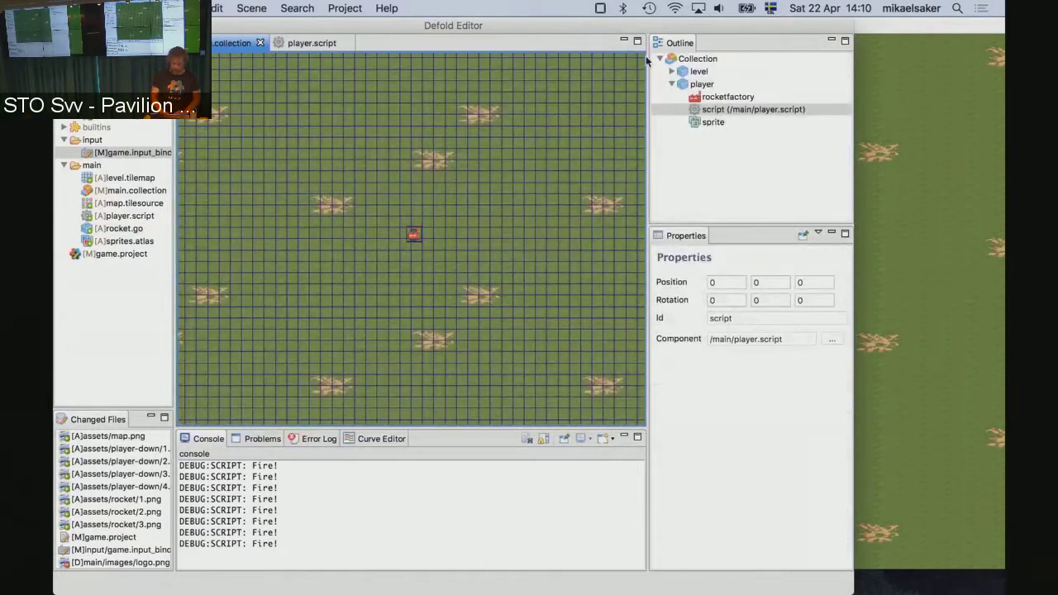
left_click(737, 88)
left_click(735, 110)
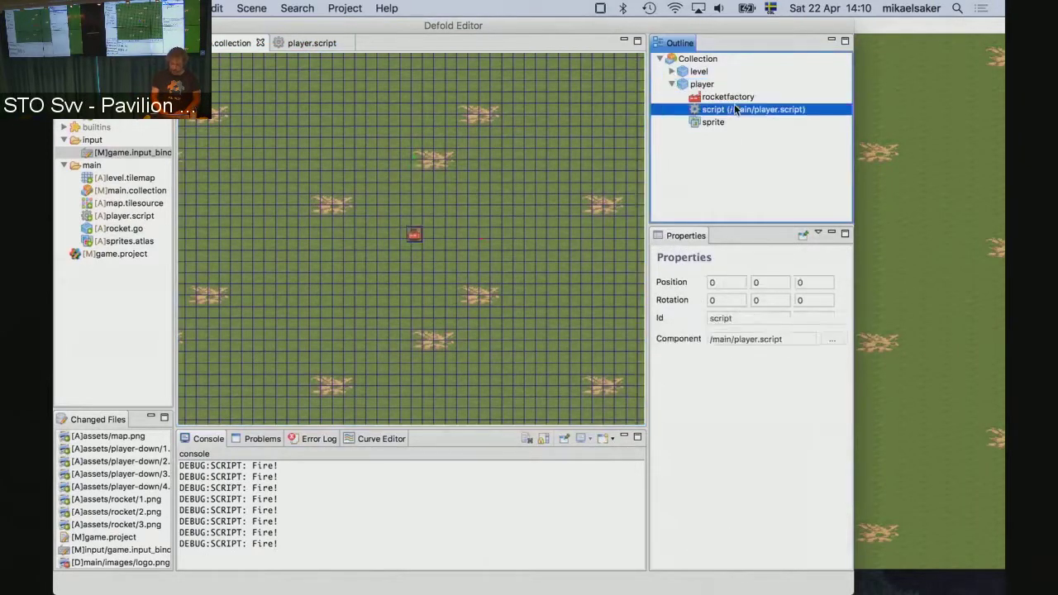
left_click(735, 98)
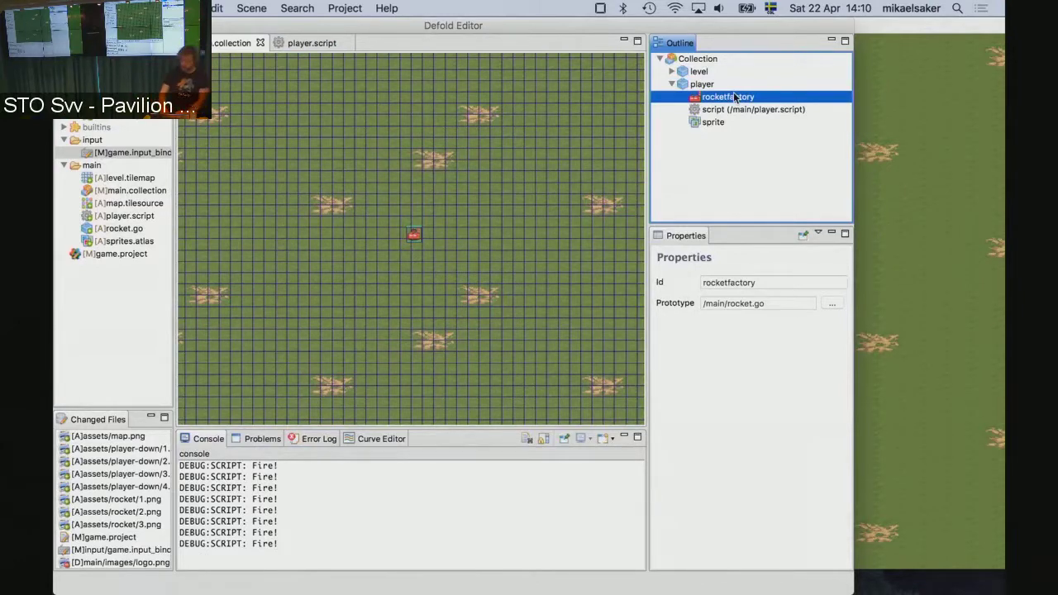
left_click(334, 42)
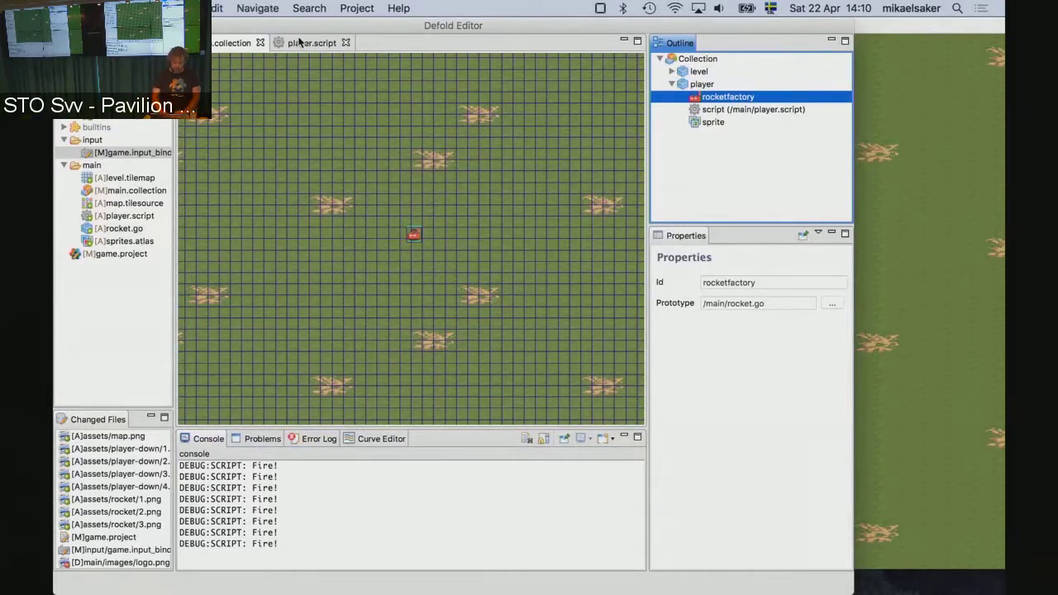
- Add a comma after "#rocketfactory" and view the factory.create parameter help
key("Up")
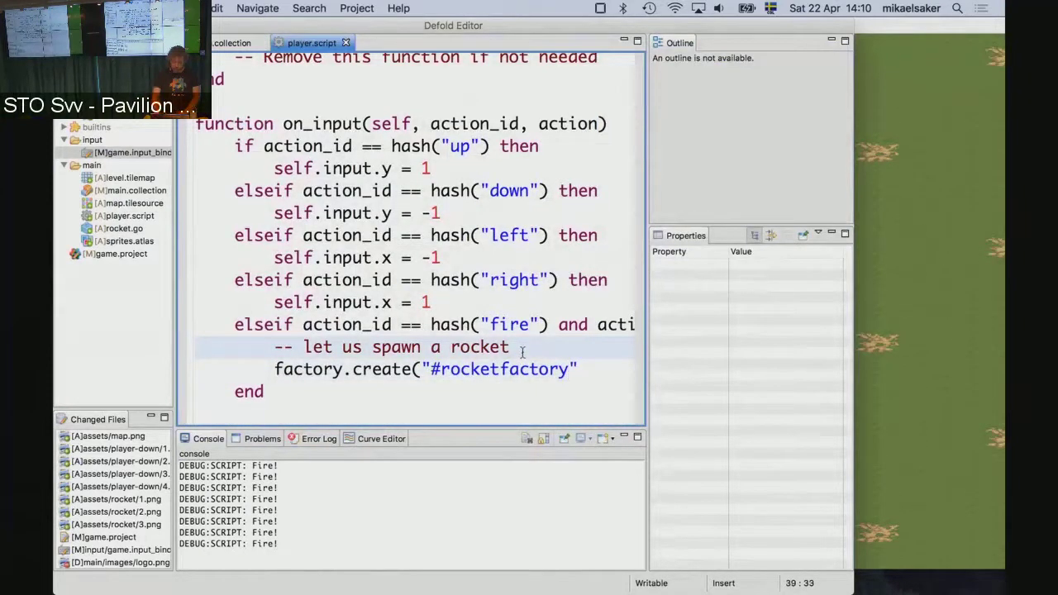
key("Down")
key("Home")
key("shift+Down")
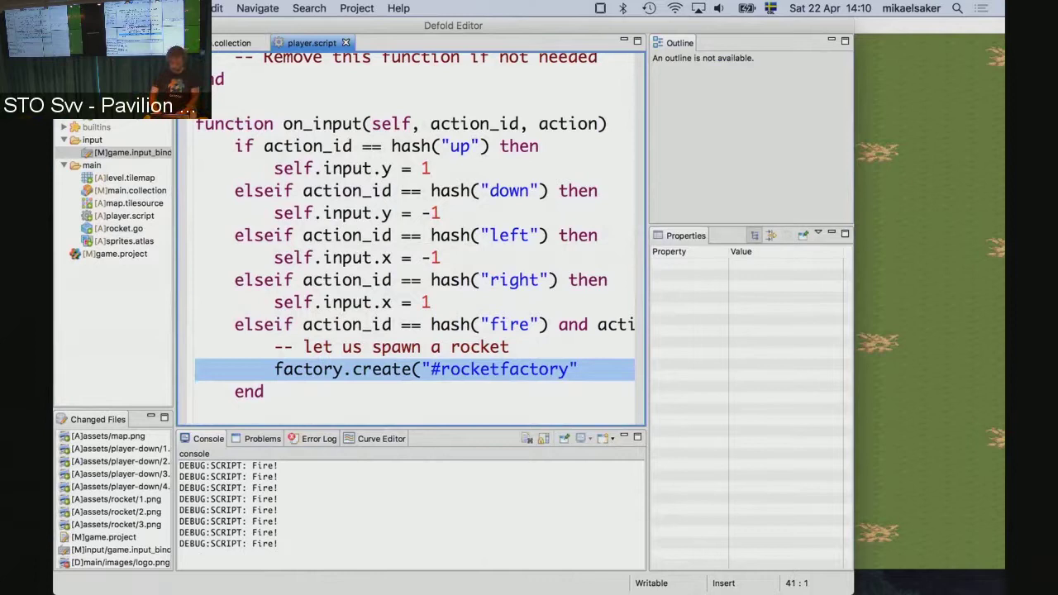
key("Up")
key("End")
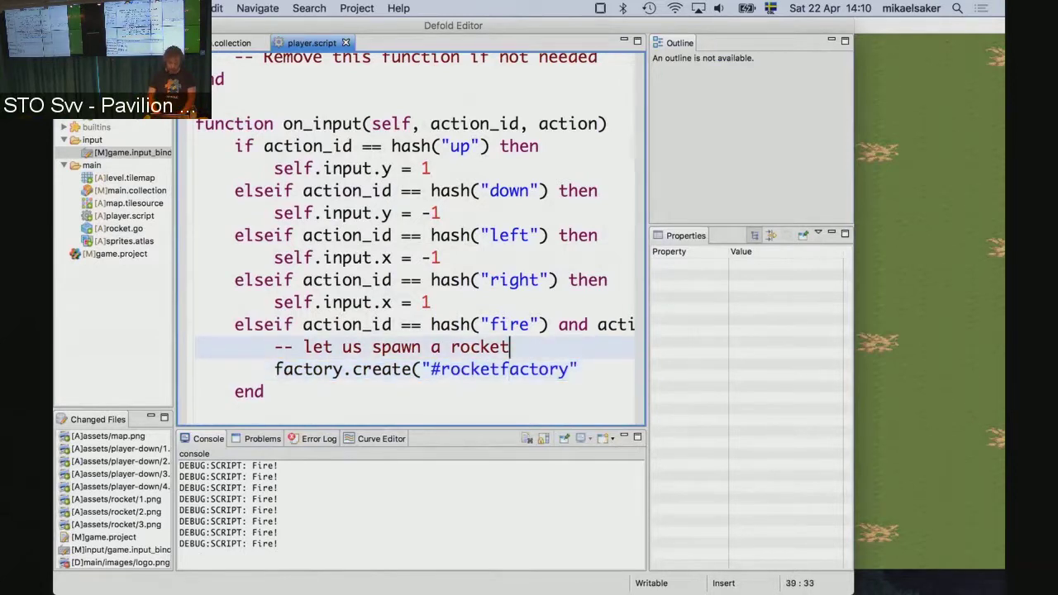
type(",")
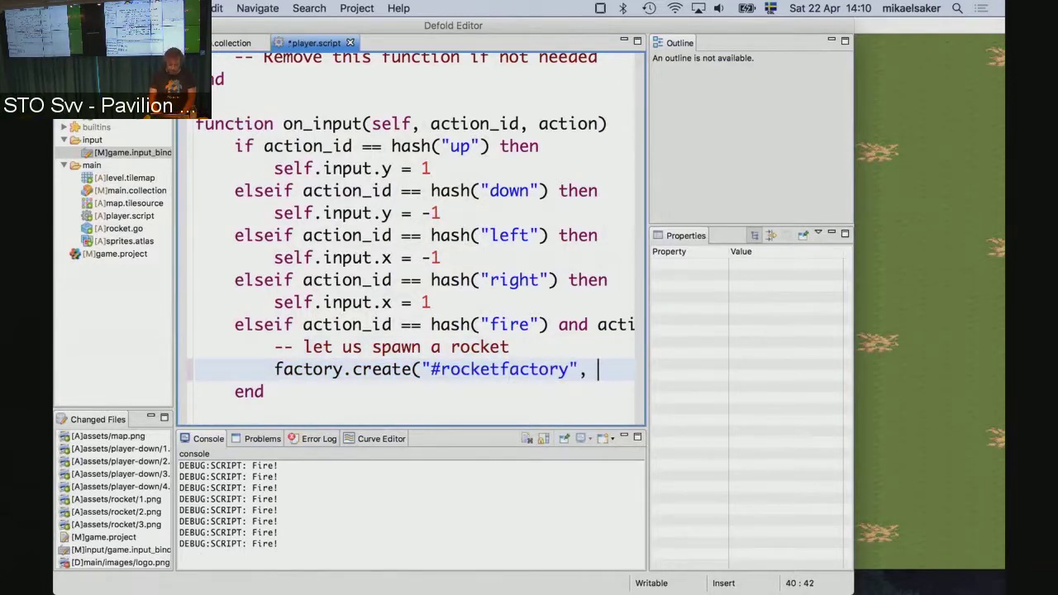
key("Left")
key("Left")
key("Left")
key("ctrl+space")
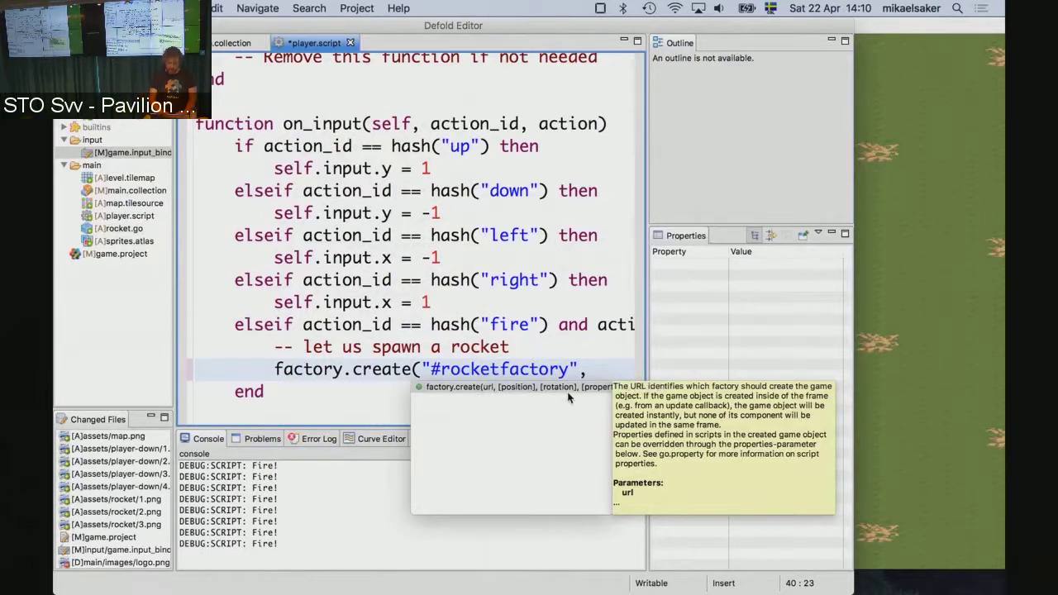
left_click(598, 370)
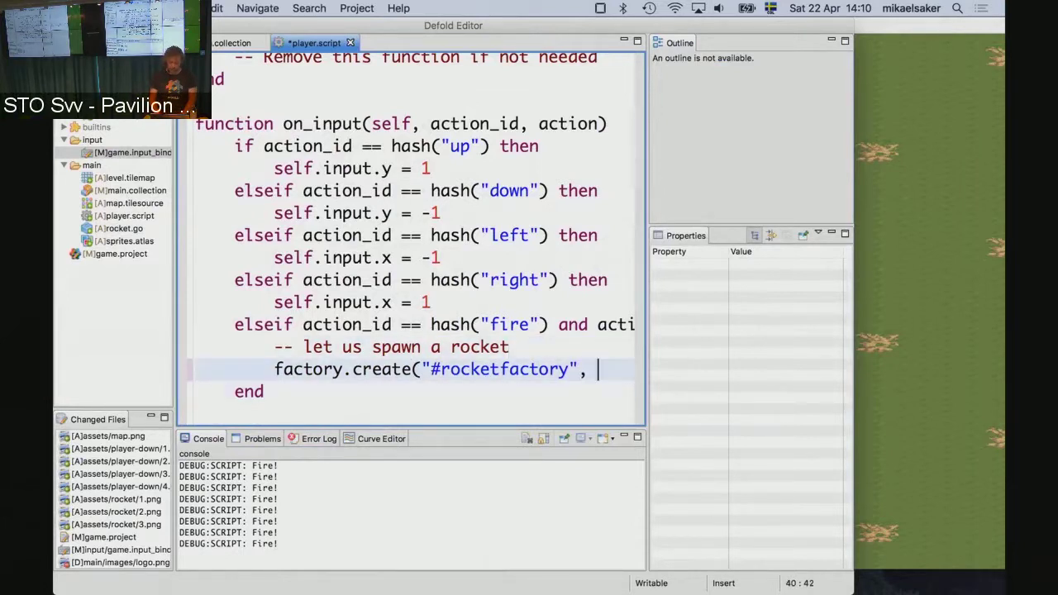
- Insert local pos = go.get_position("player") above the factory call and maximize the editor
key("Up")
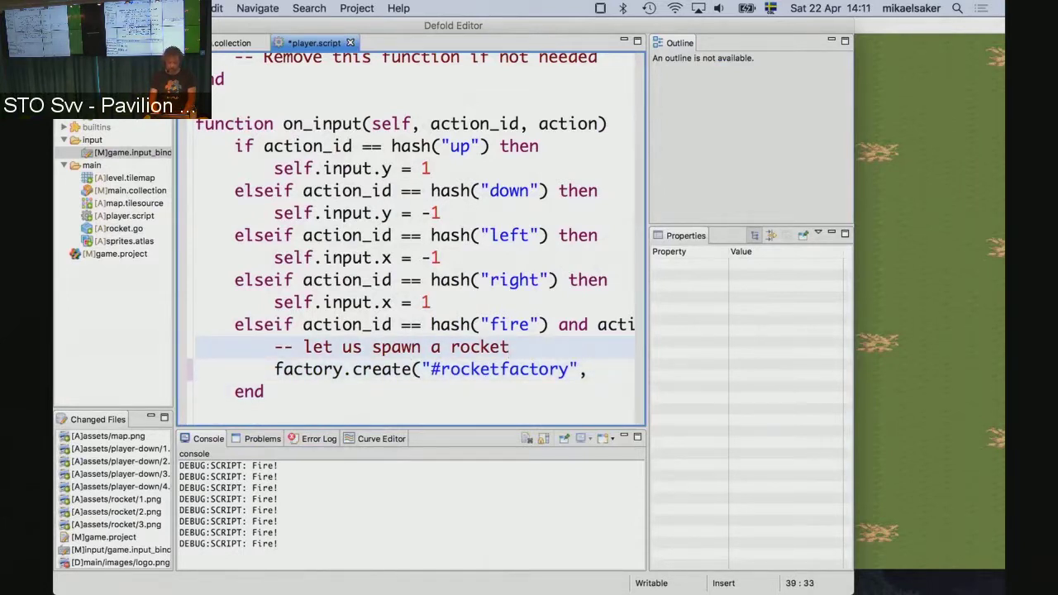
key("Return")
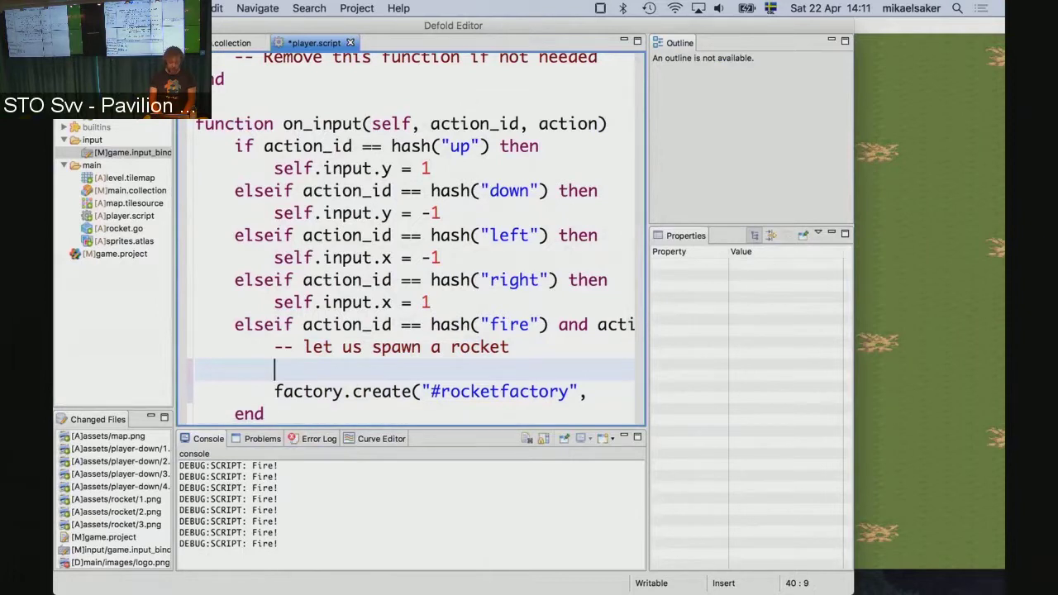
type("loca")
type("l pos ")
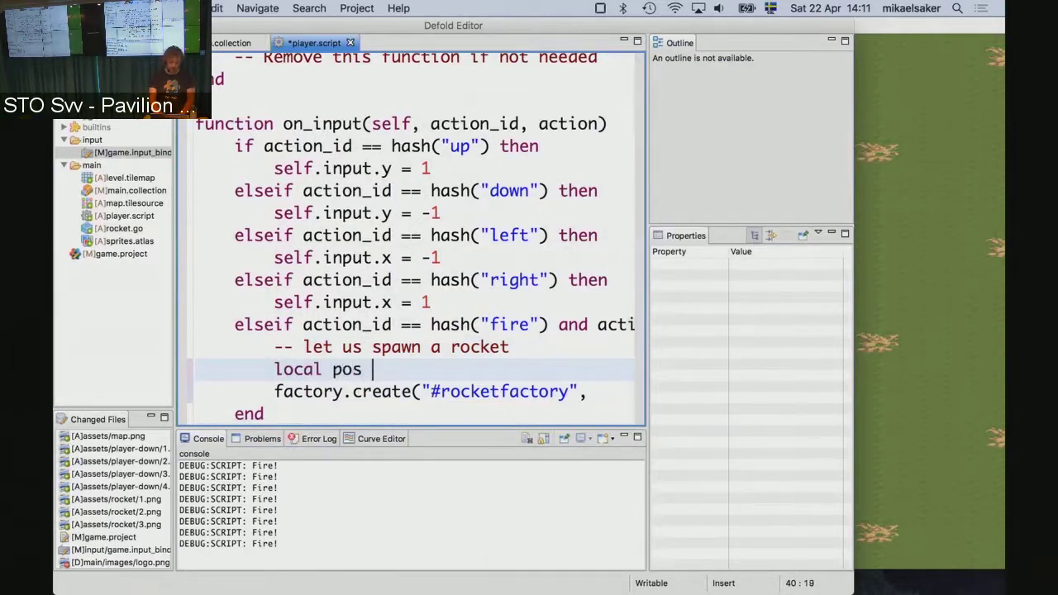
type("= g")
type("o.ge")
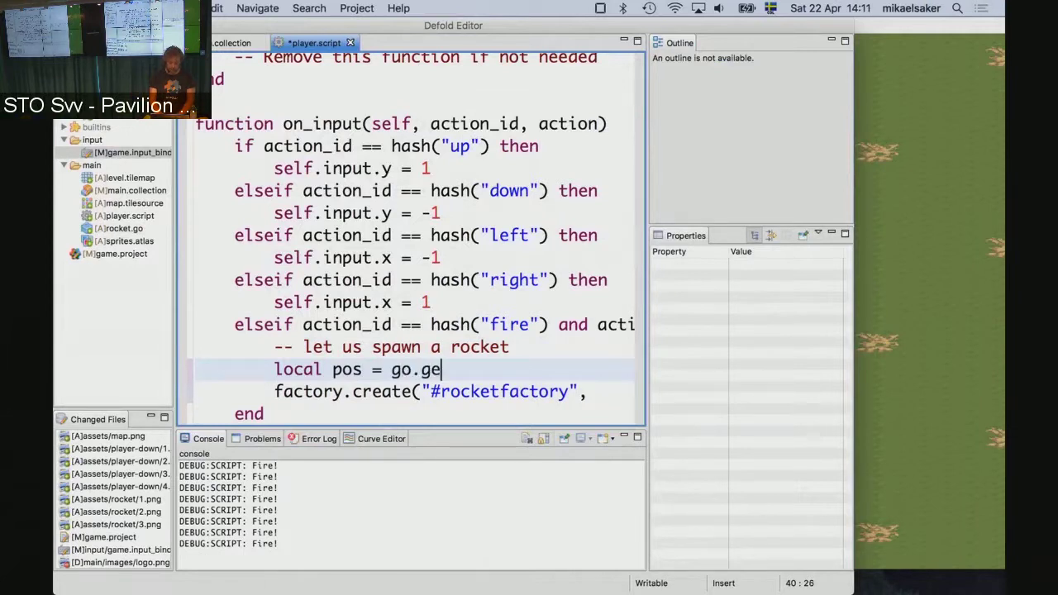
type("t_pos")
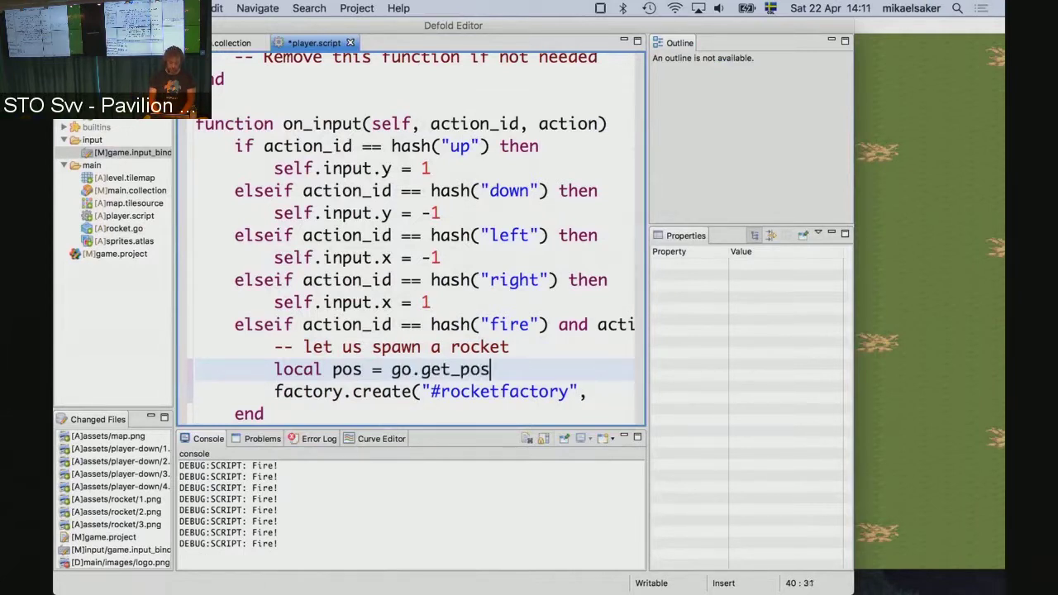
type("ition(\"")
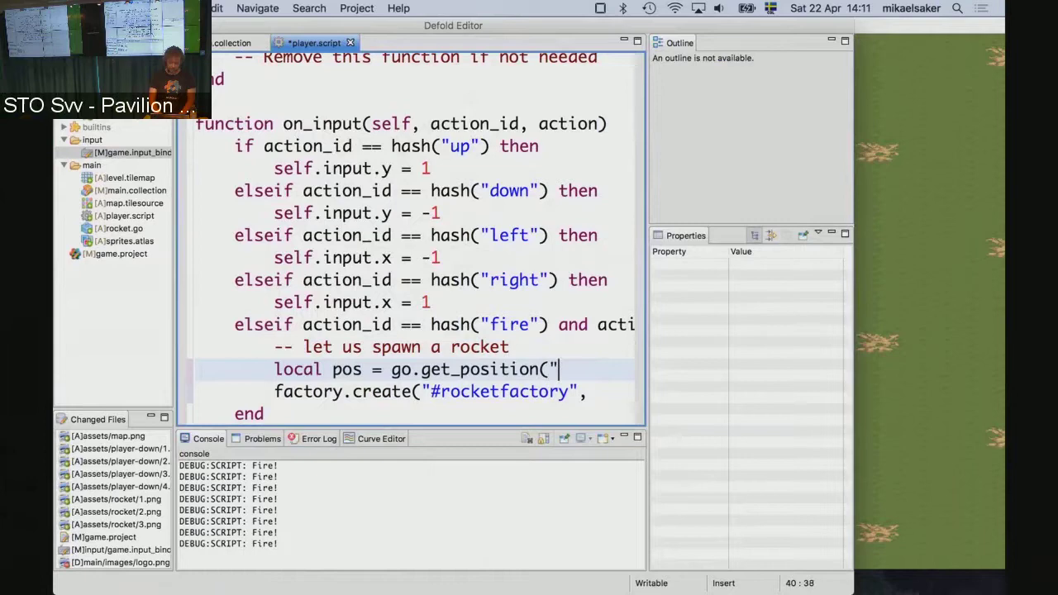
type("p")
type("lrye")
key("BackSpace")
key("BackSpace")
key("BackSpace")
type("ayer\")")
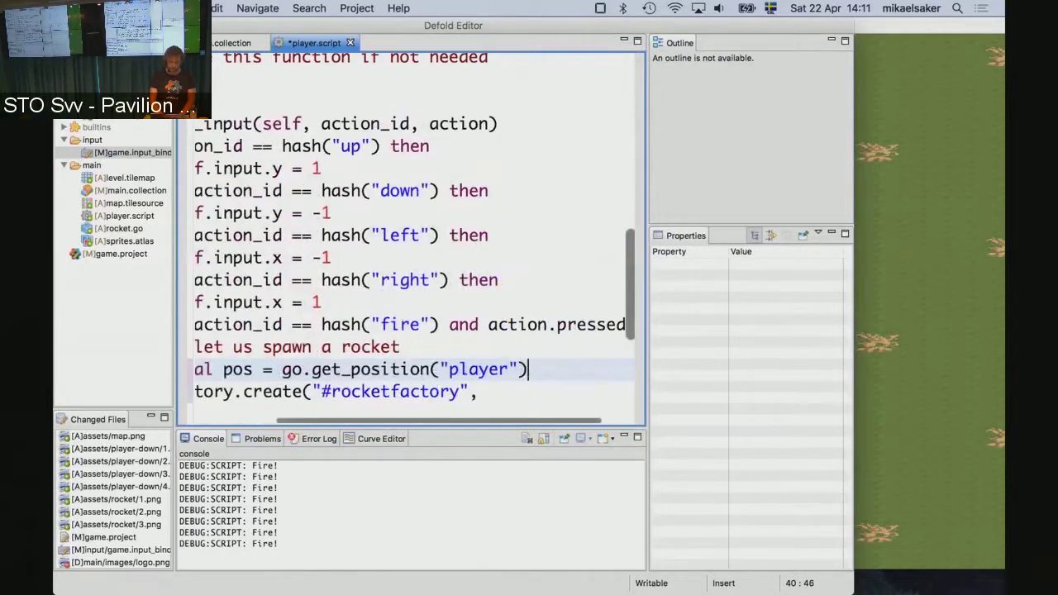
double_click(312, 43)
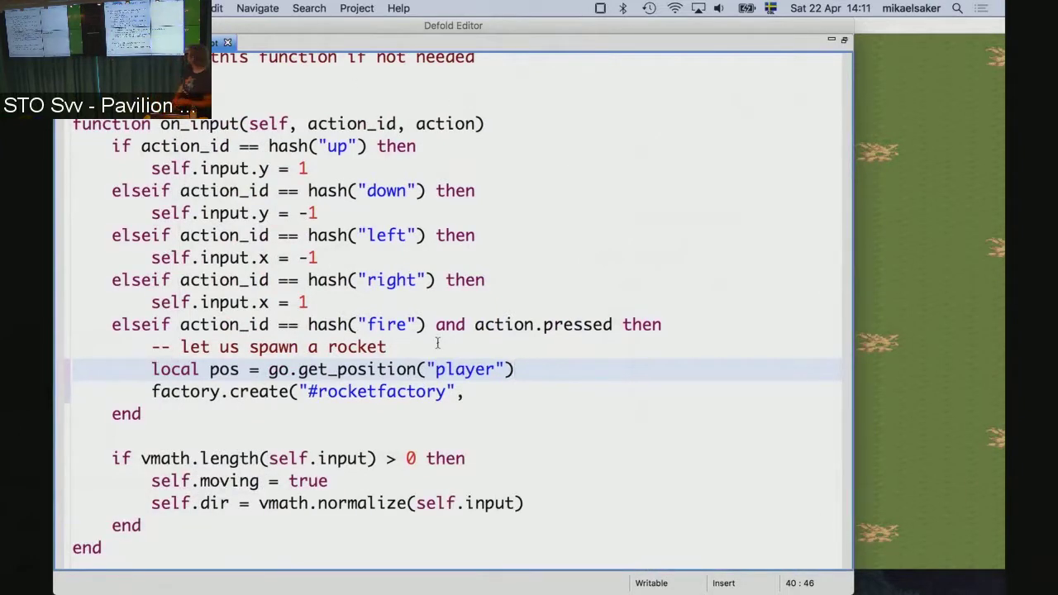
- Extend the comment to read 'spawn a rocket at the position of the player'
key("Home")
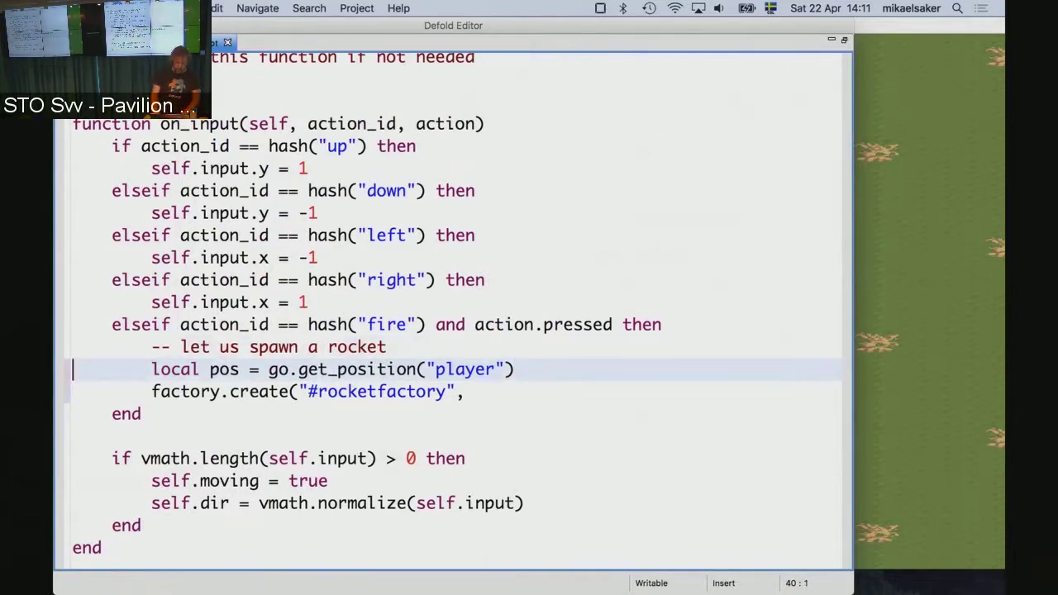
key("Left")
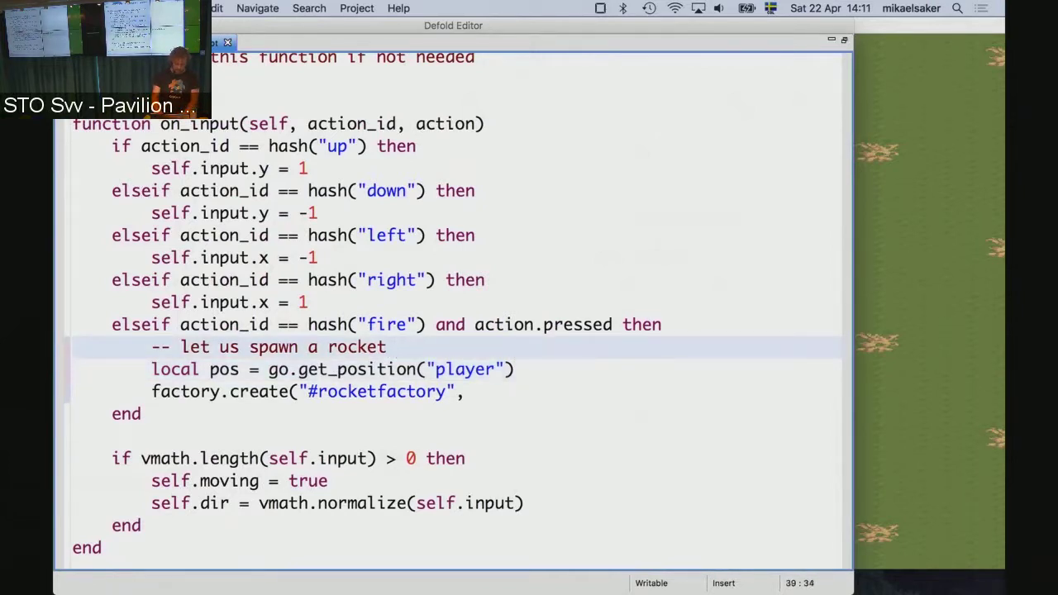
type("at the pos")
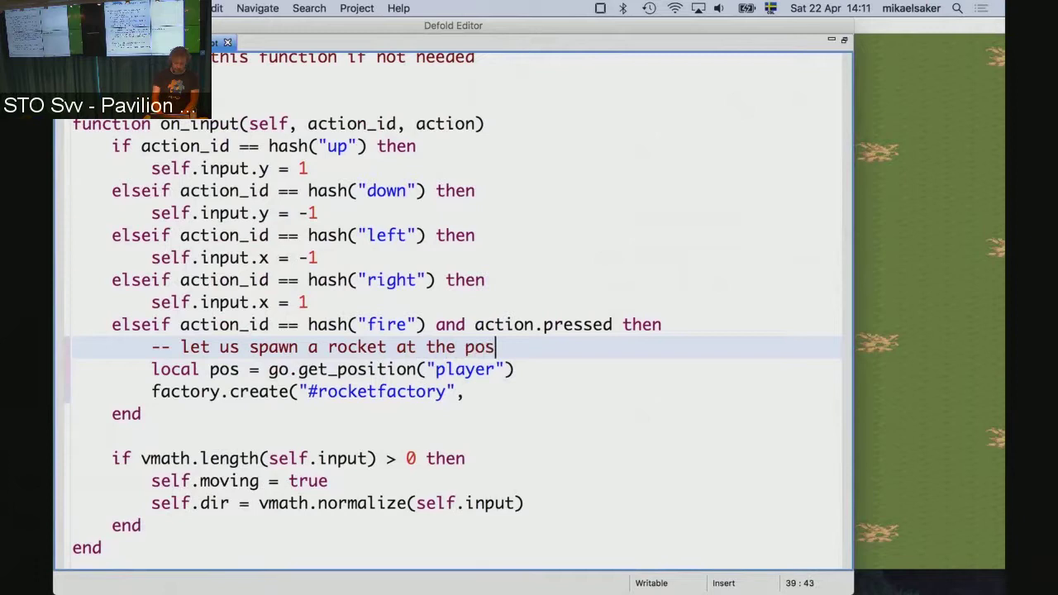
type("ition of the ")
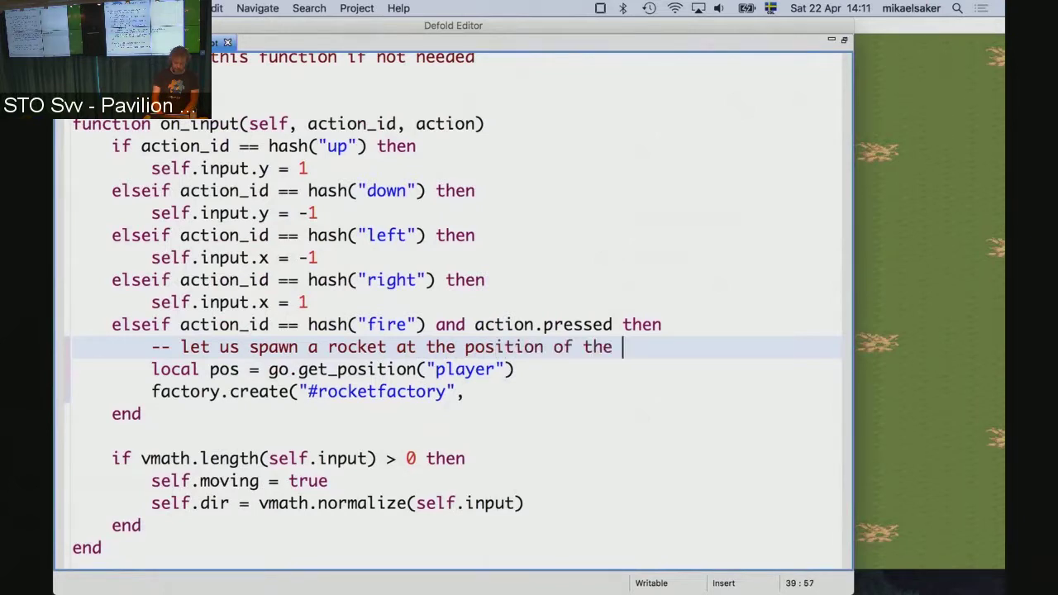
type("player")
- Pass pos as the second argument: factory.create("#rocketfactory", pos)
key("Down")
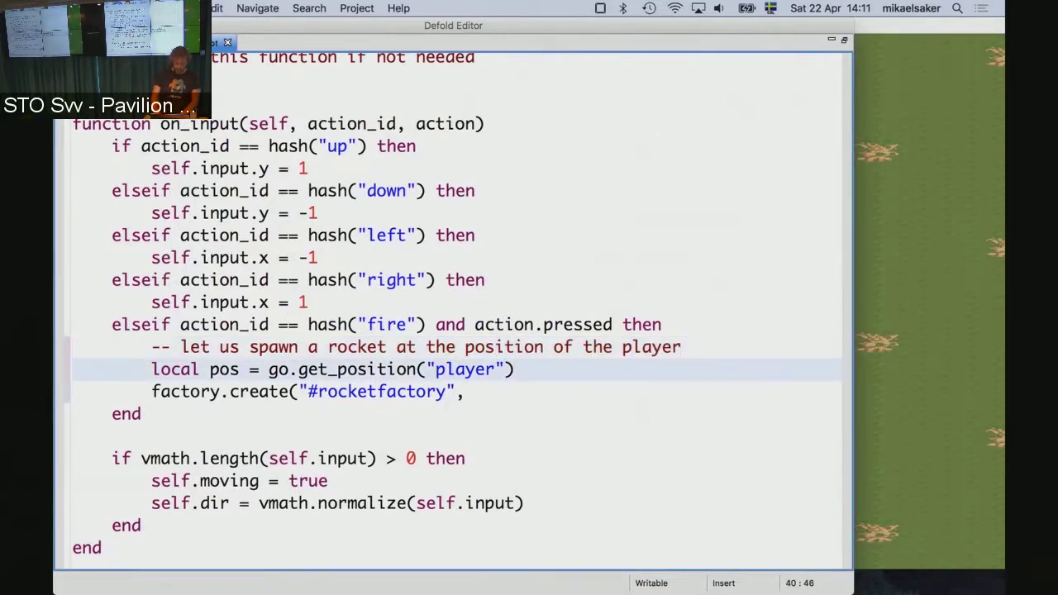
key("Down")
key("End")
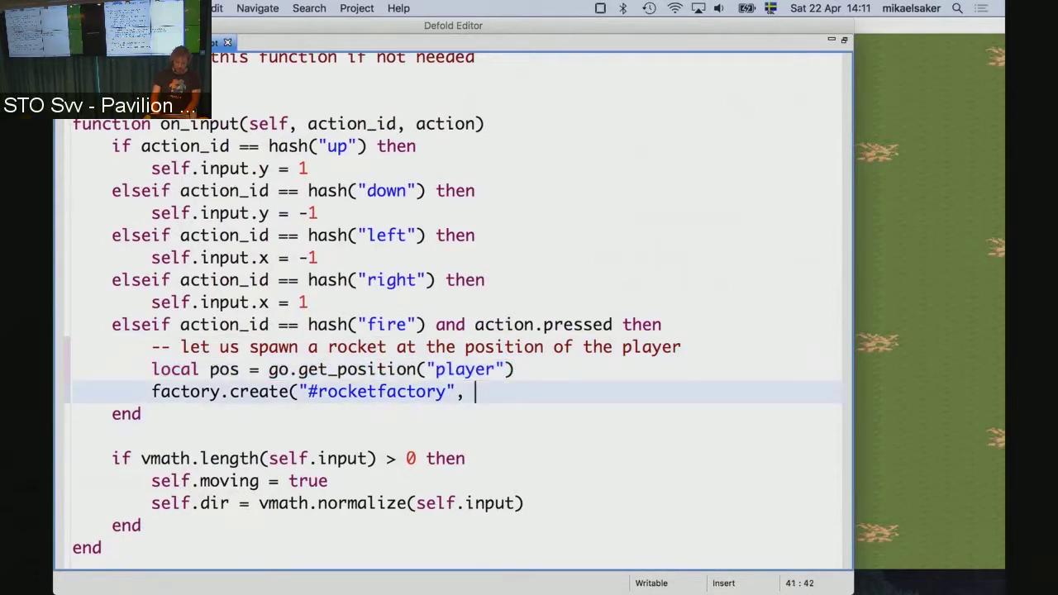
key("Home")
key("End")
type("po")
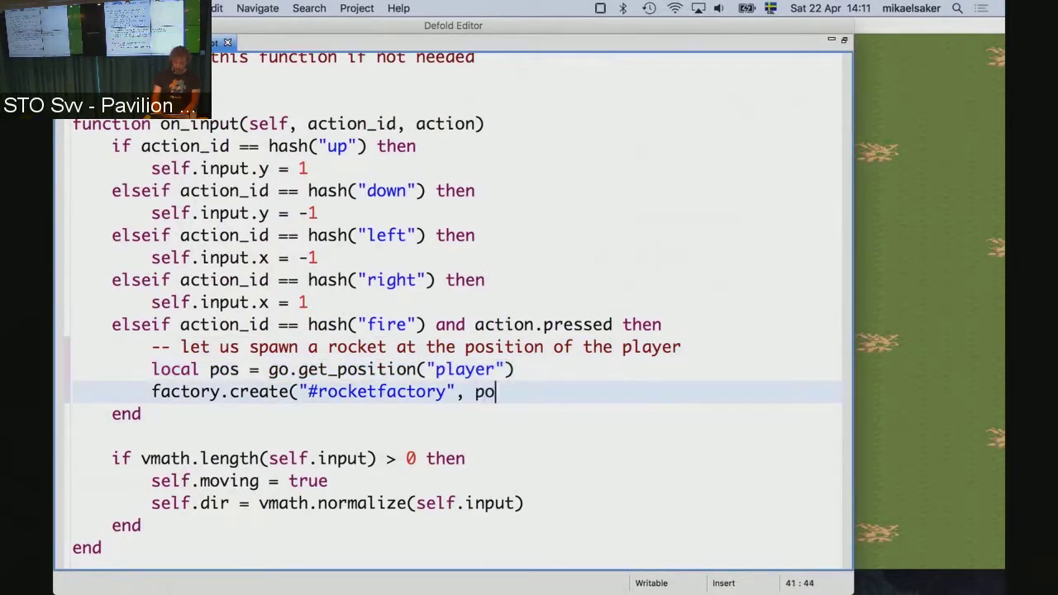
type("s)")
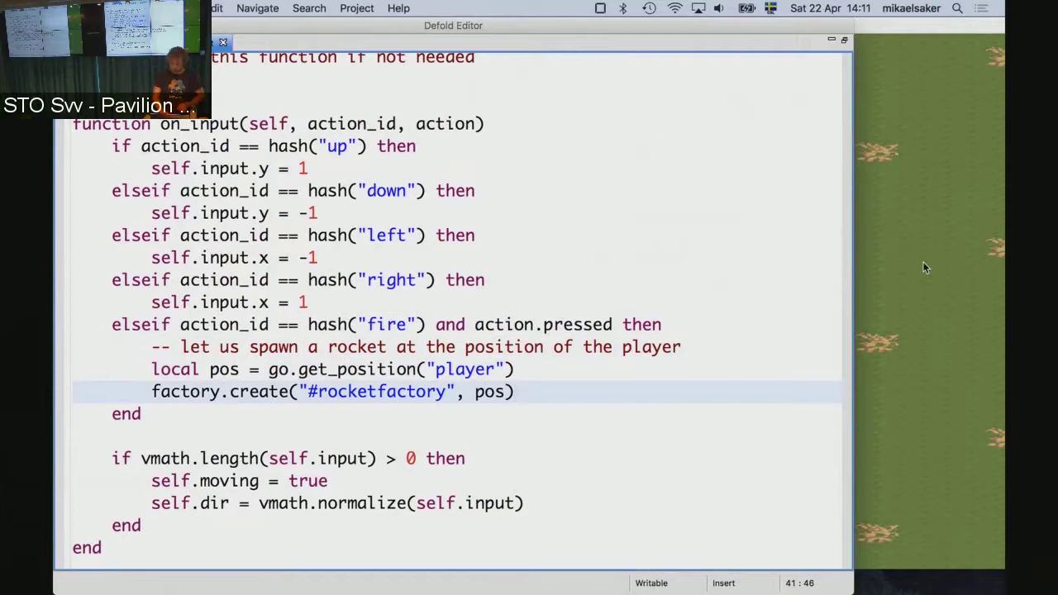
- In the My project game window, move the player left and up while firing rockets
left_click(780, 208)
key("Left")
key("space")
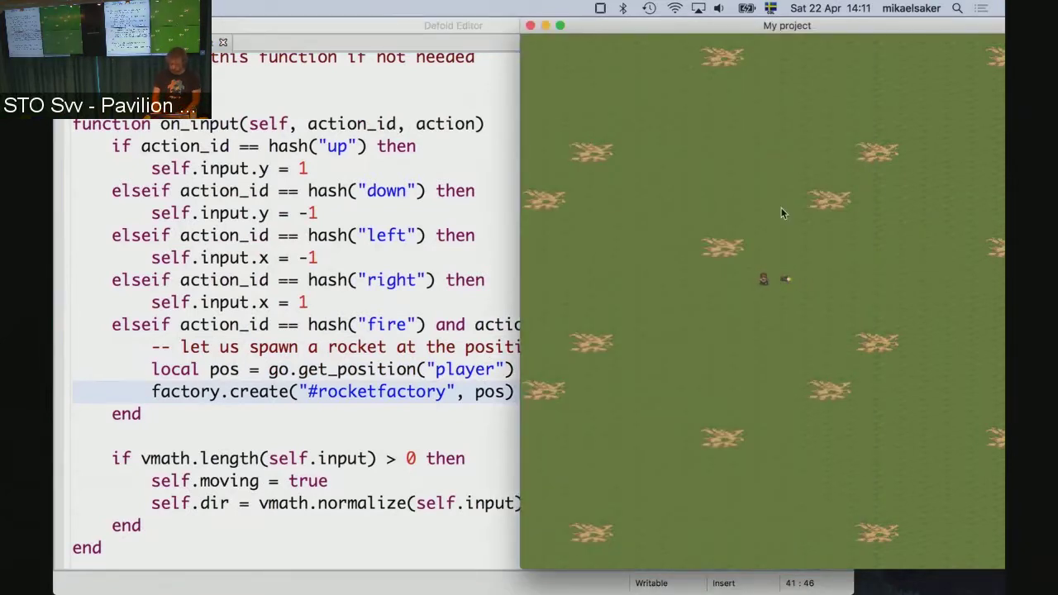
key("Left")
key("space")
key("Up")
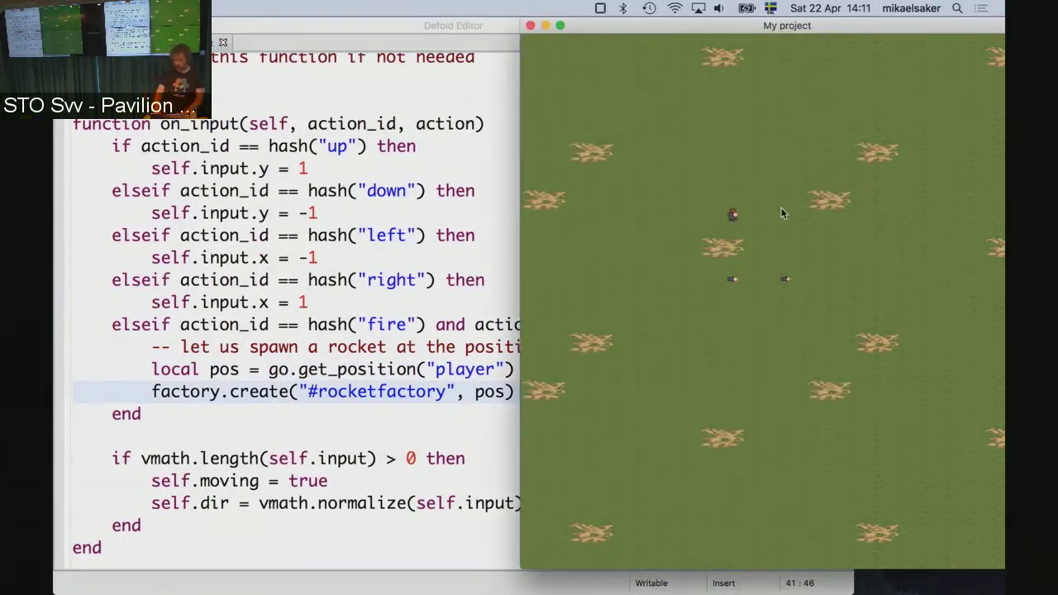
key("space")
key("Up")
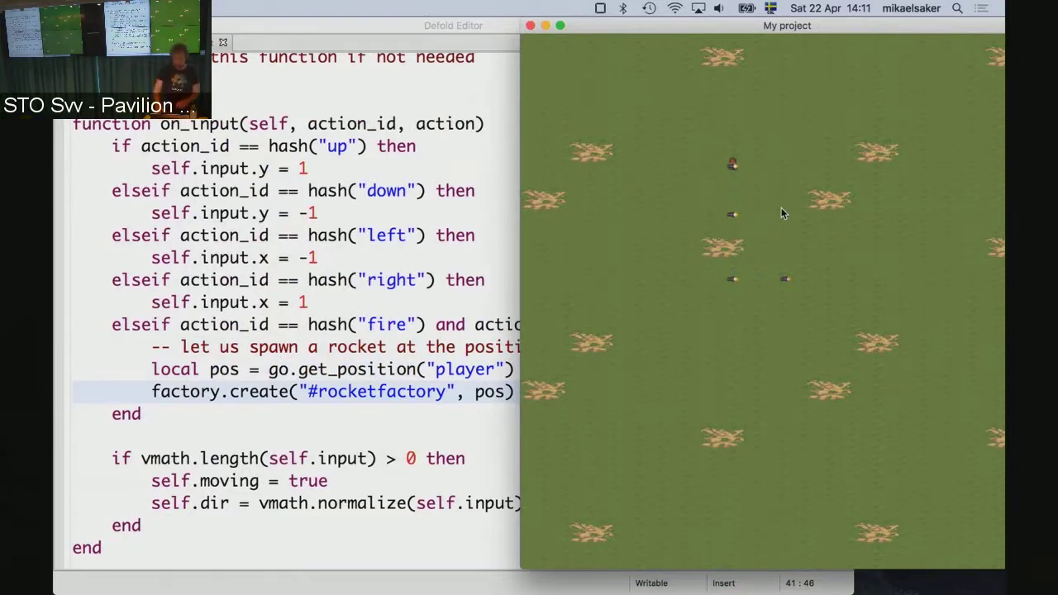
- Steer the player right, down, left and back up while firing, leaving a rocket trail
key("space")
key("Right")
key("space")
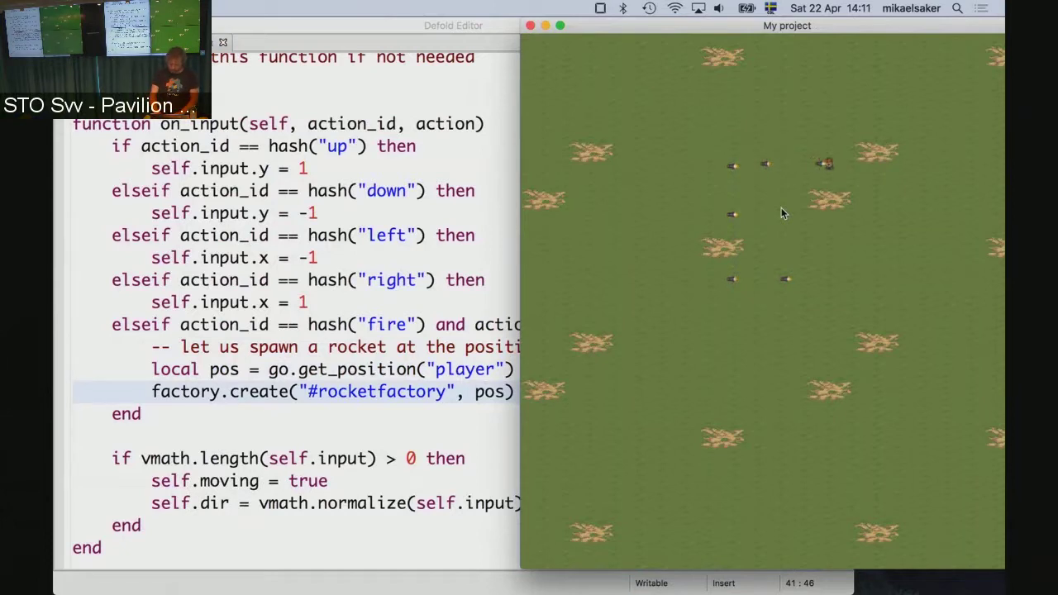
key("Down")
key("space")
key("space")
key("space")
key("space")
key("space")
key("space")
key("Left")
key("space")
key("space")
key("space")
key("space")
key("space")
key("space")
key("space")
key("space")
key("space")
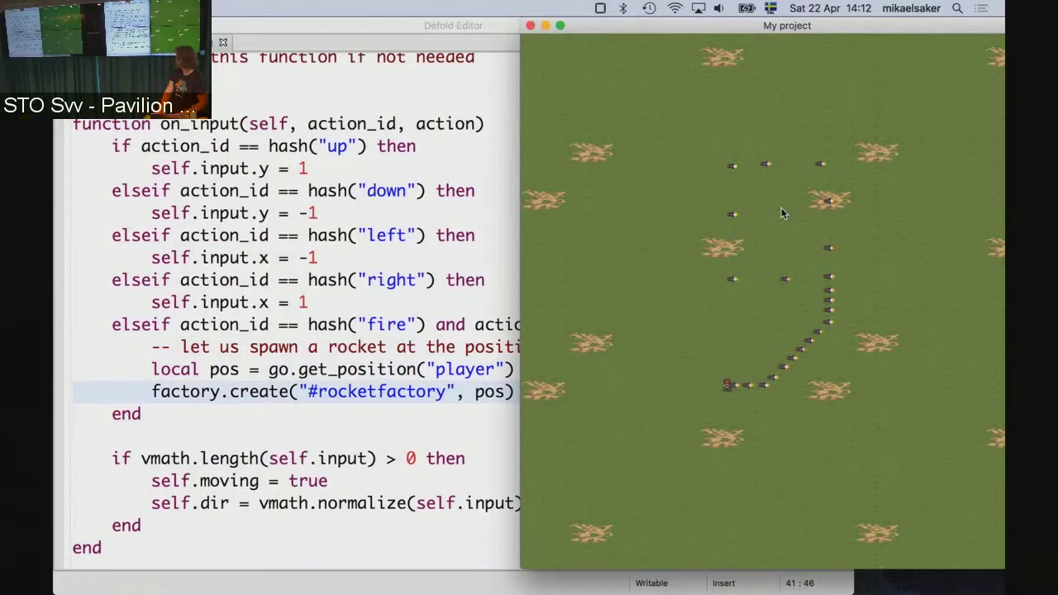
key("space")
key("space")
key("space")
key("Up")
key("space")
key("space")
key("space")
key("space")
key("space")
key("space")
key("space")
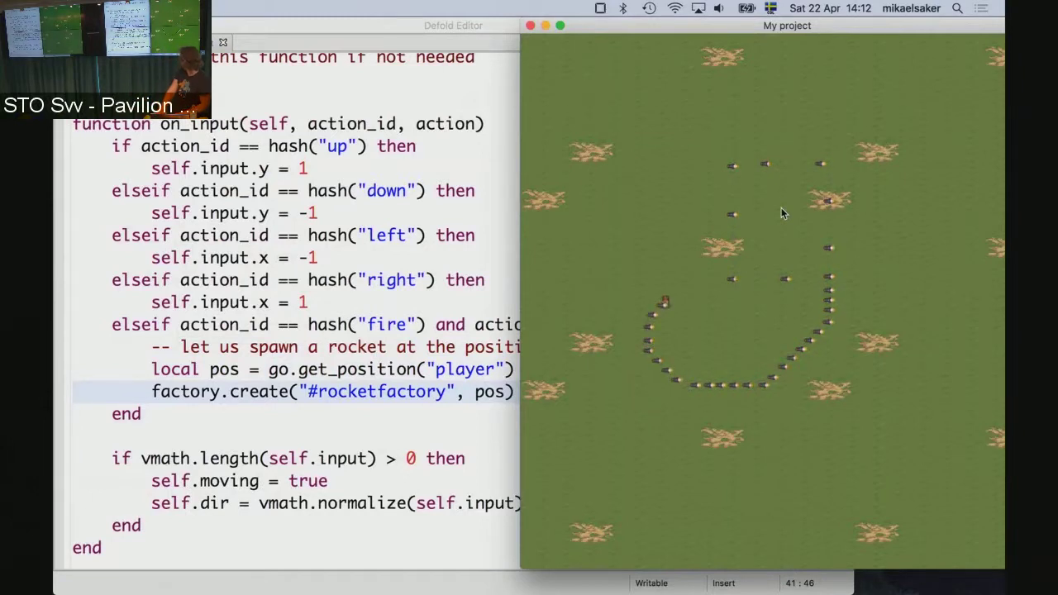
key("Right")
key("space")
key("space")
key("space")
key("space")
key("Left")
key("space")
key("space")
key("space")
key("space")
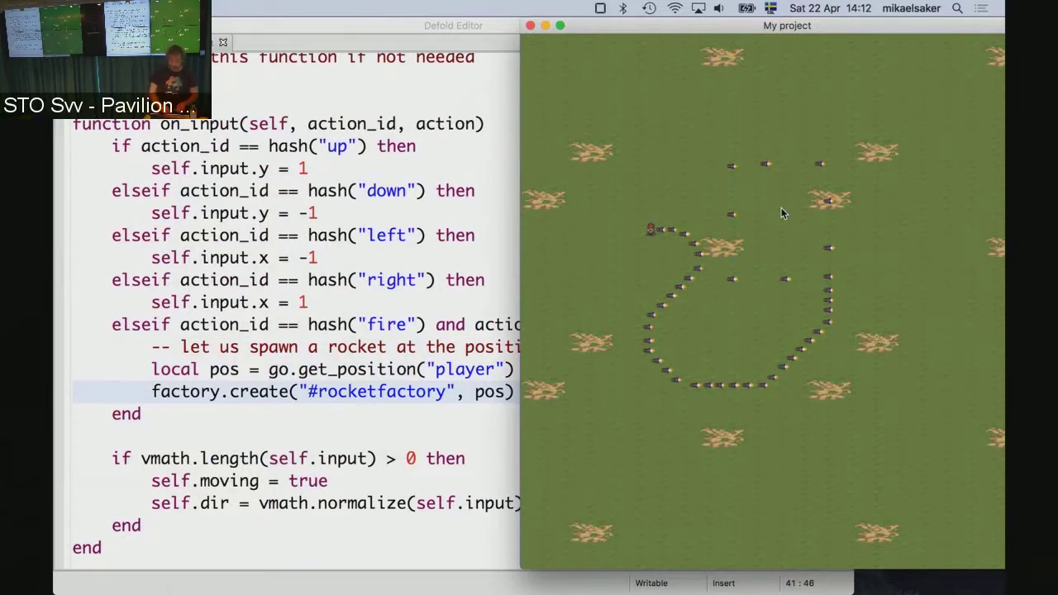
- Close the My project game window and click back into the editor's Properties panel
left_click(531, 26)
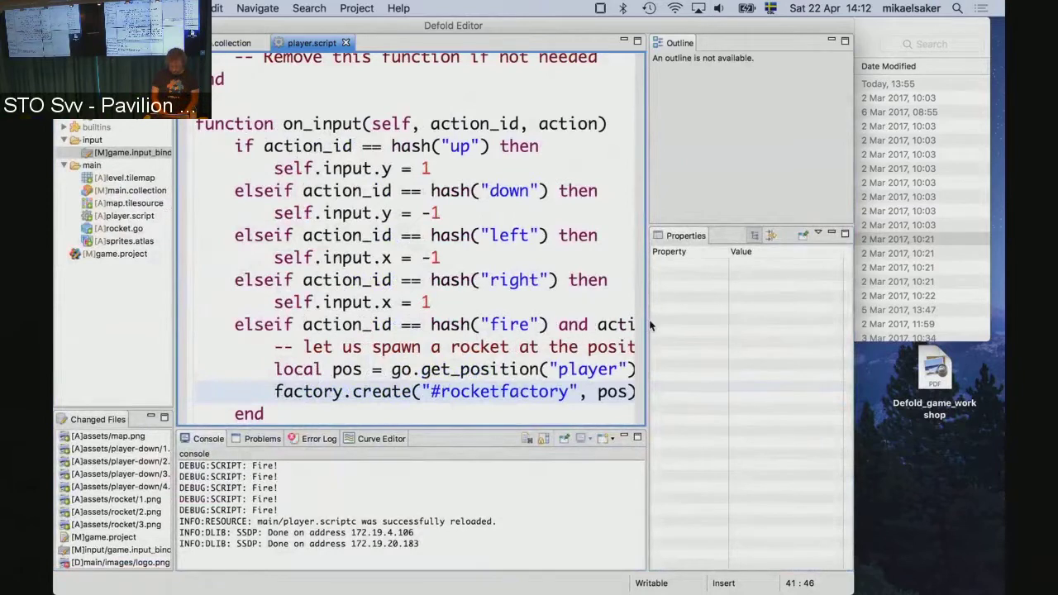
left_click(649, 324)
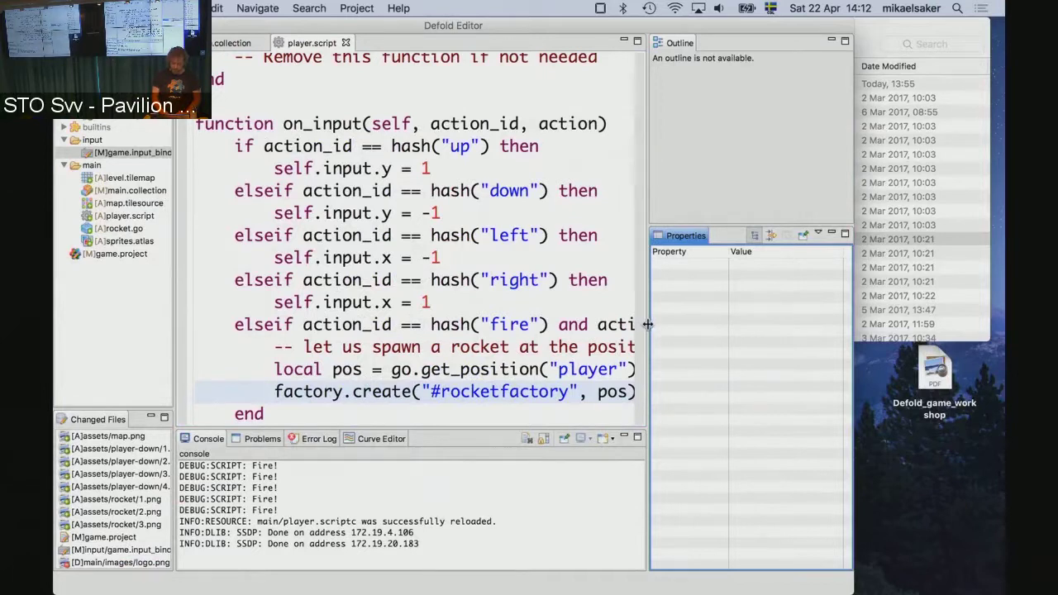
- Review the three player-movement lines in update, then open rocket.go from the Project Explorer
mouse_move(648, 324)
left_mouse_down()
mouse_move(701, 331)
mouse_move(573, 272)
mouse_move(484, 251)
left_mouse_up()
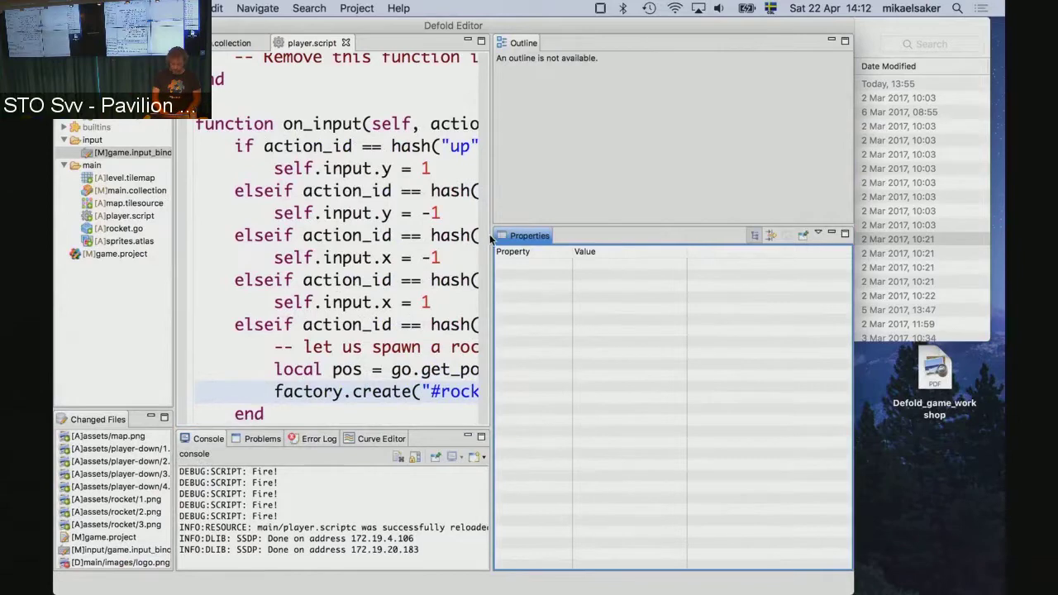
mouse_move(491, 236)
left_mouse_down()
mouse_move(856, 240)
mouse_move(730, 239)
left_mouse_up()
left_click(552, 280)
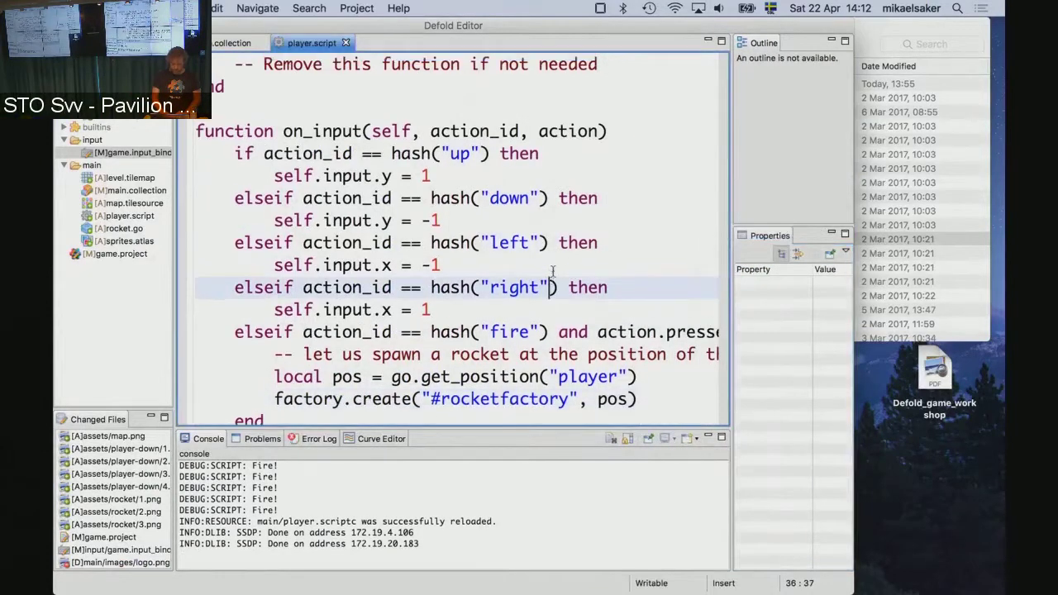
scroll(552, 272, "up", 3)
scroll(552, 273, "up", 1)
scroll(552, 272, "up", 3)
scroll(552, 271, "up", 2)
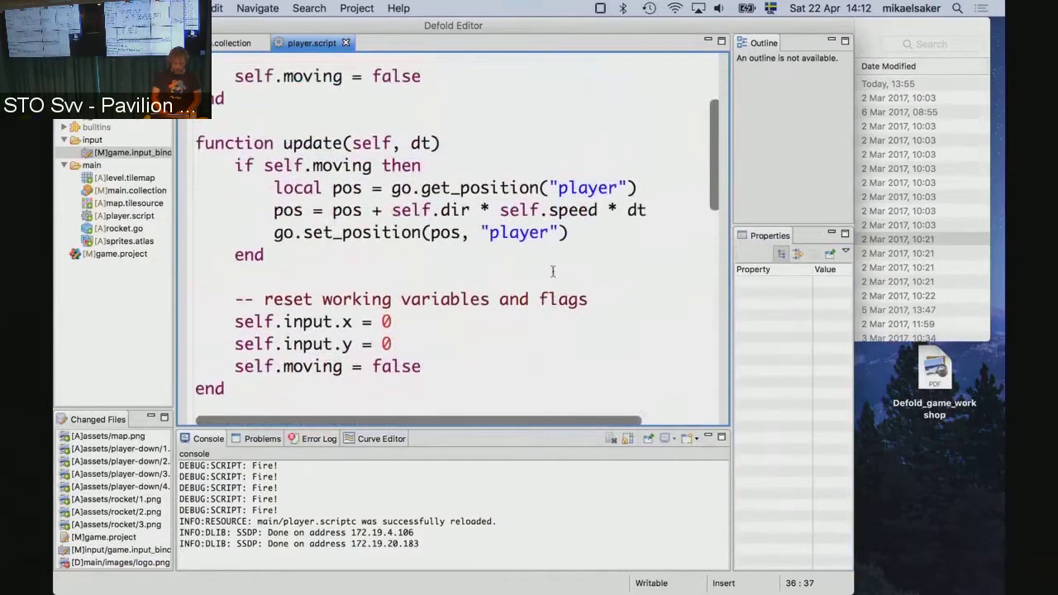
left_click(274, 188)
mouse_move(273, 188)
left_mouse_down()
mouse_move(647, 178)
mouse_move(668, 208)
mouse_move(659, 229)
left_mouse_up()
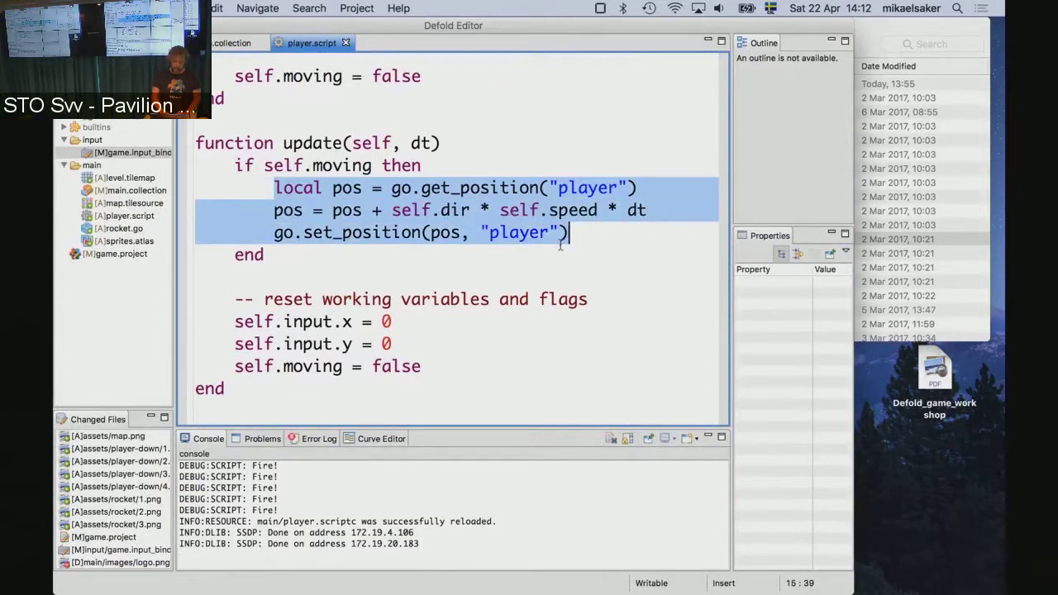
left_click(567, 271)
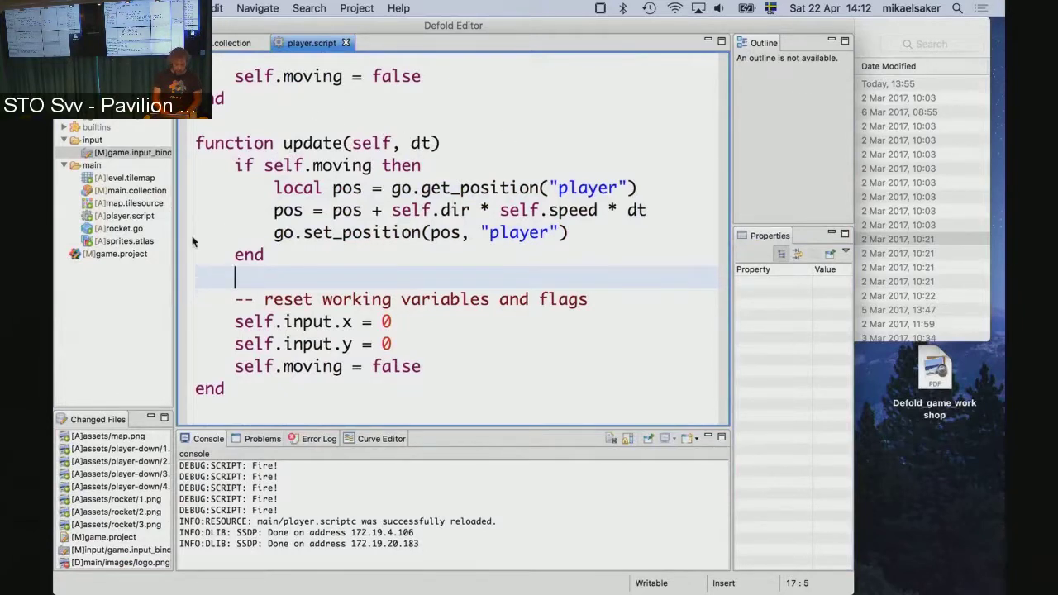
double_click(119, 229)
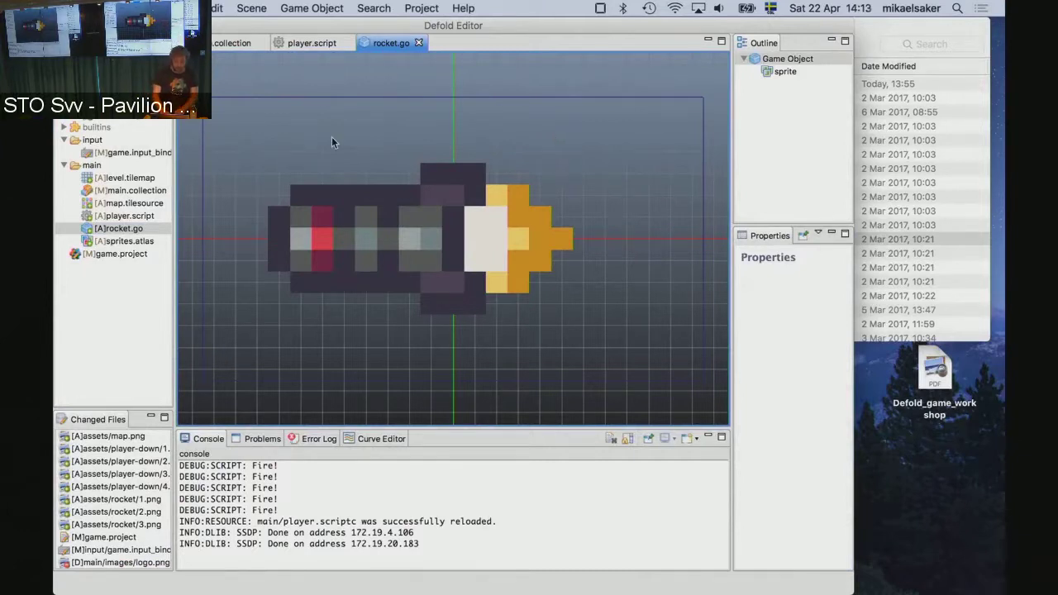
- Create a new script file named 'rocket' in the main folder
left_click(91, 166)
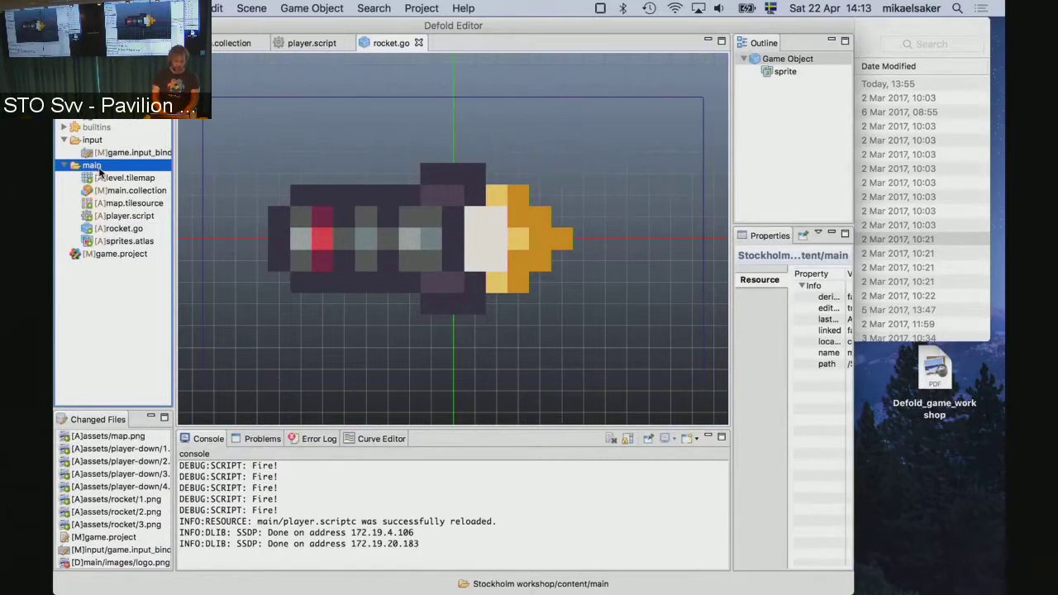
right_click(106, 171)
mouse_move(130, 176)
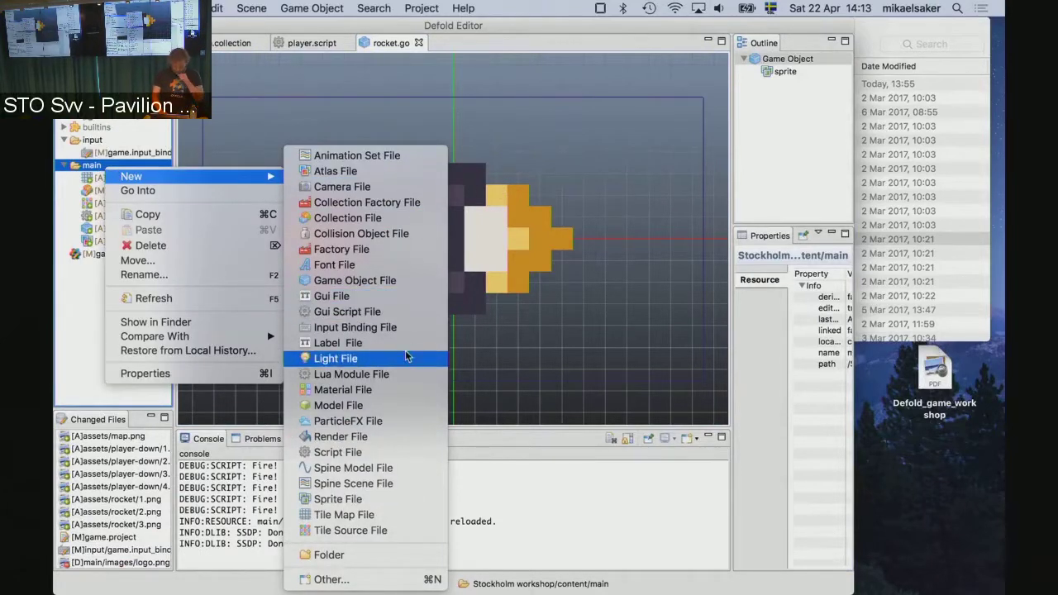
left_click(403, 447)
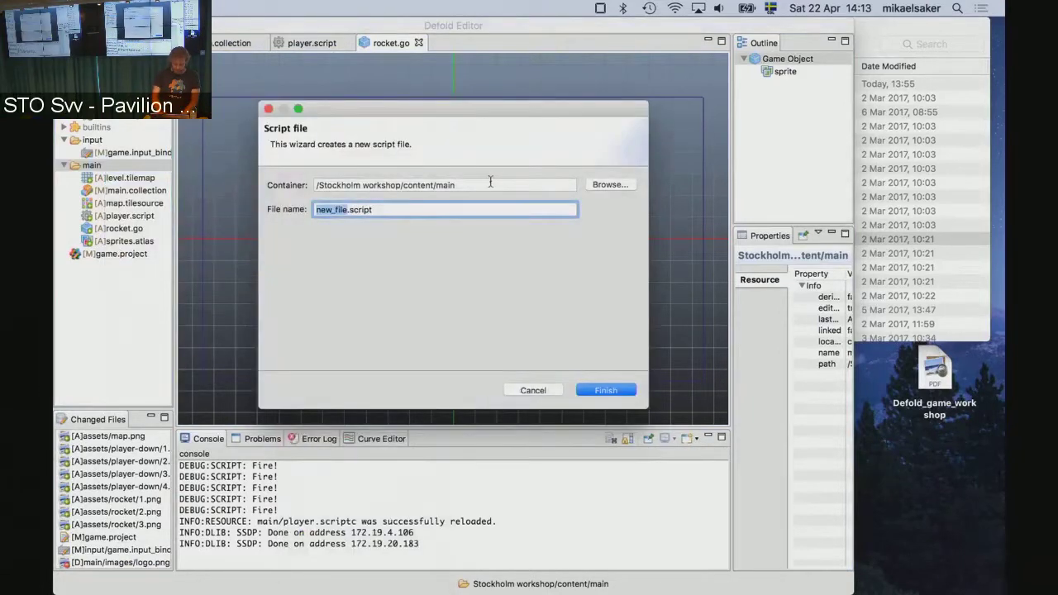
type("rocket")
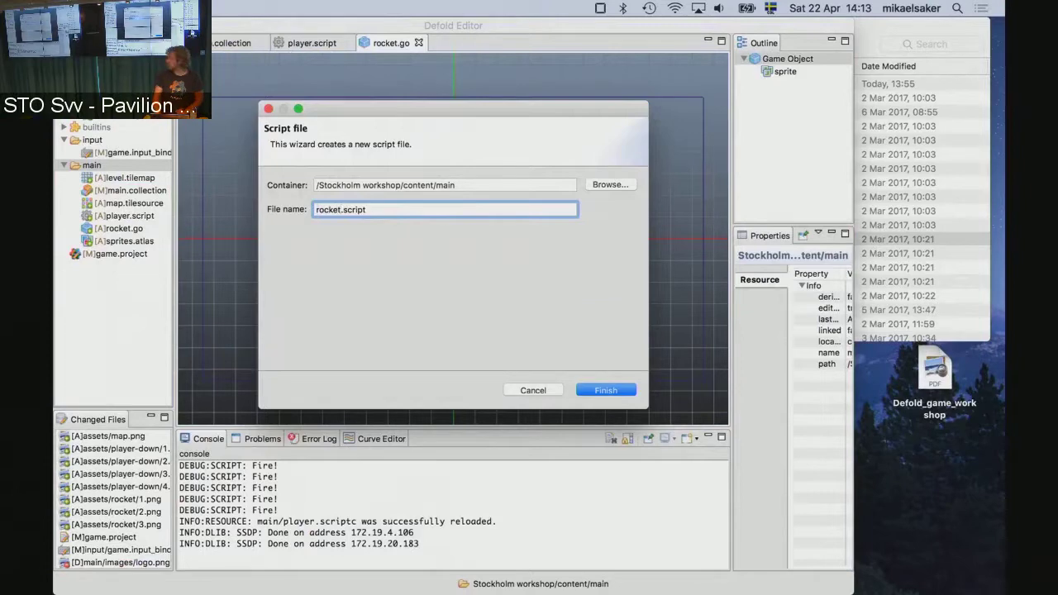
key("Return")
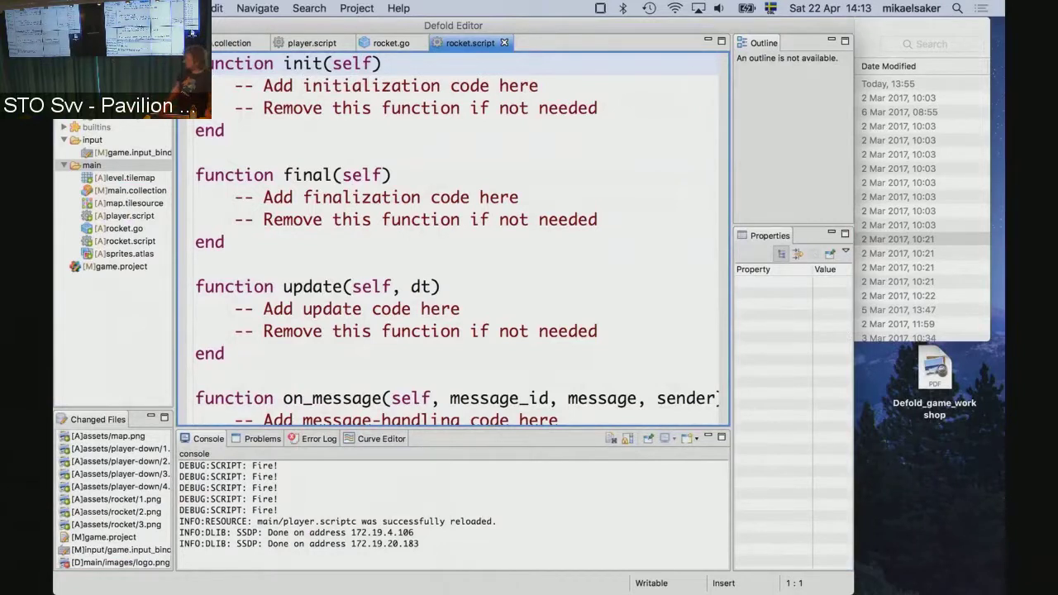
- Delete the unused final template function from rocket.script
key("Down")
key("Down")
key("Down")
key("Down")
key("Down")
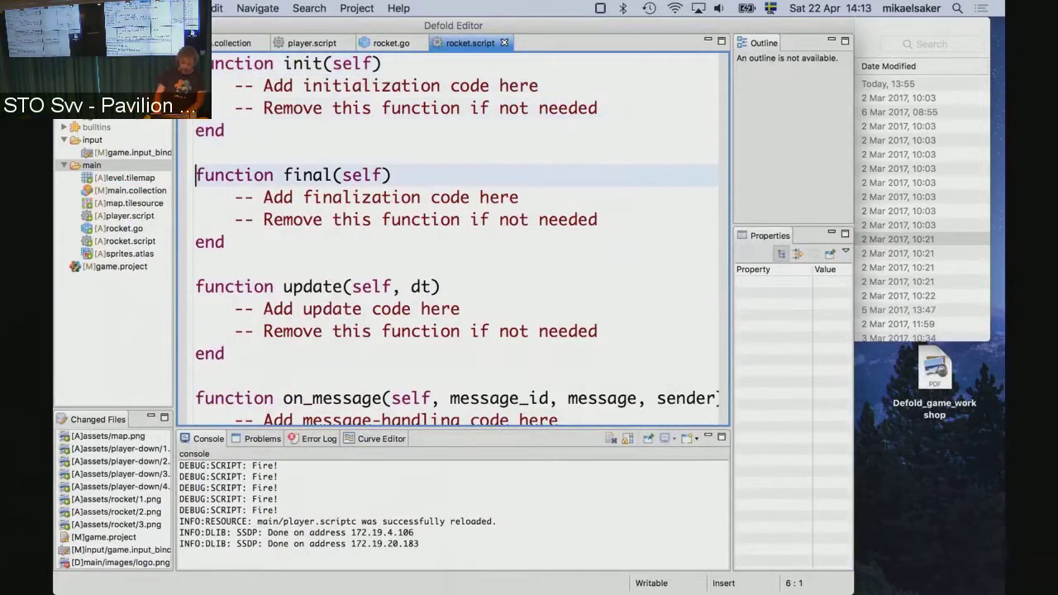
key("Down")
key("Up")
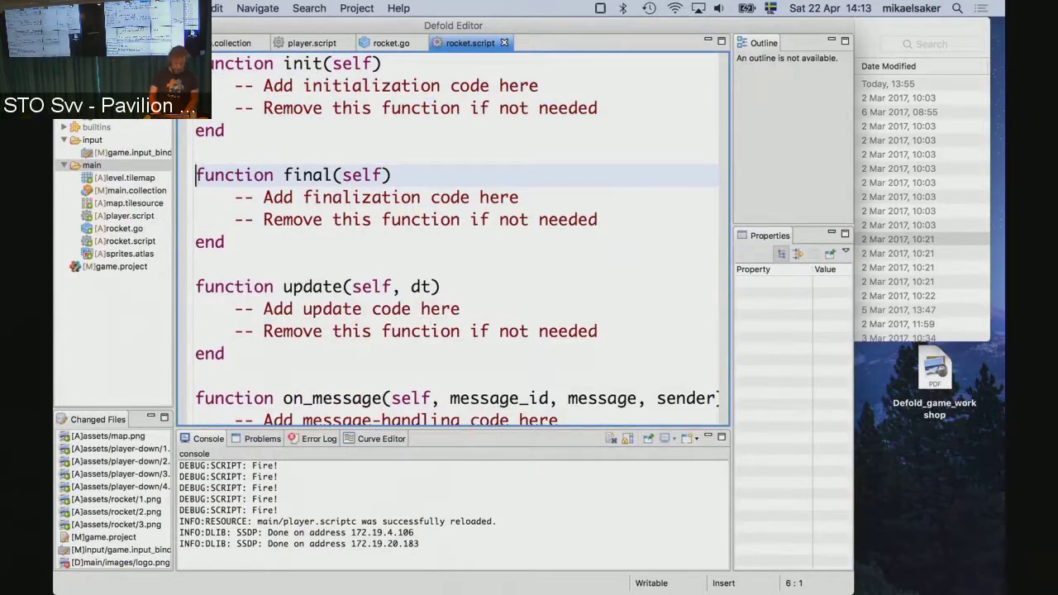
key("shift+Down")
key("shift+Down")
key("shift+Down")
key("shift+Down")
key("BackSpace")
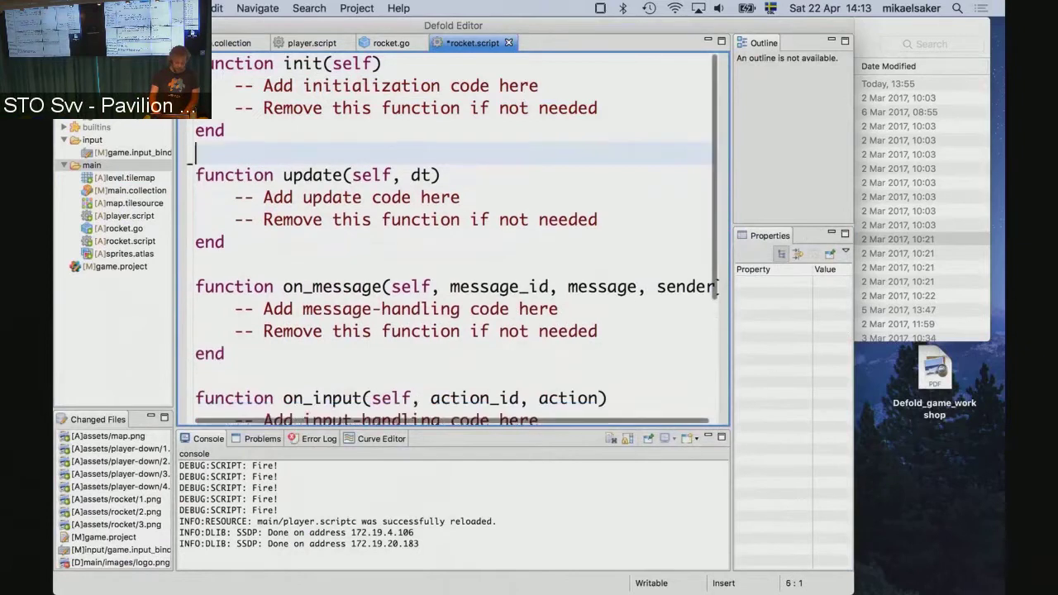
key("Down")
key("Down")
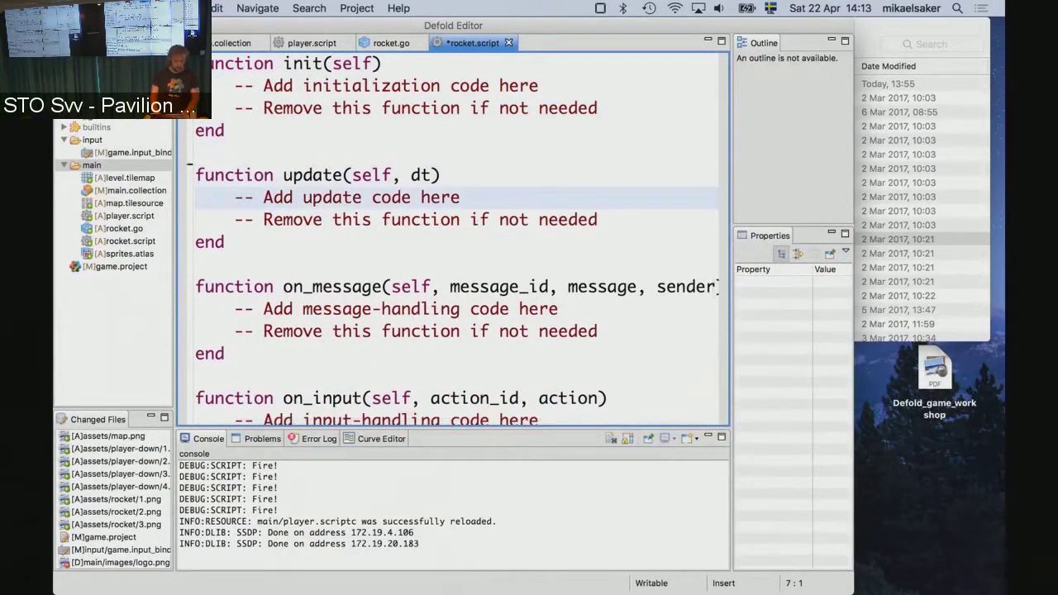
- Replace init's placeholder comments with self.speed = 200
key("Down")
key("Down")
key("Up")
key("Up")
key("Up")
key("Up")
key("Up")
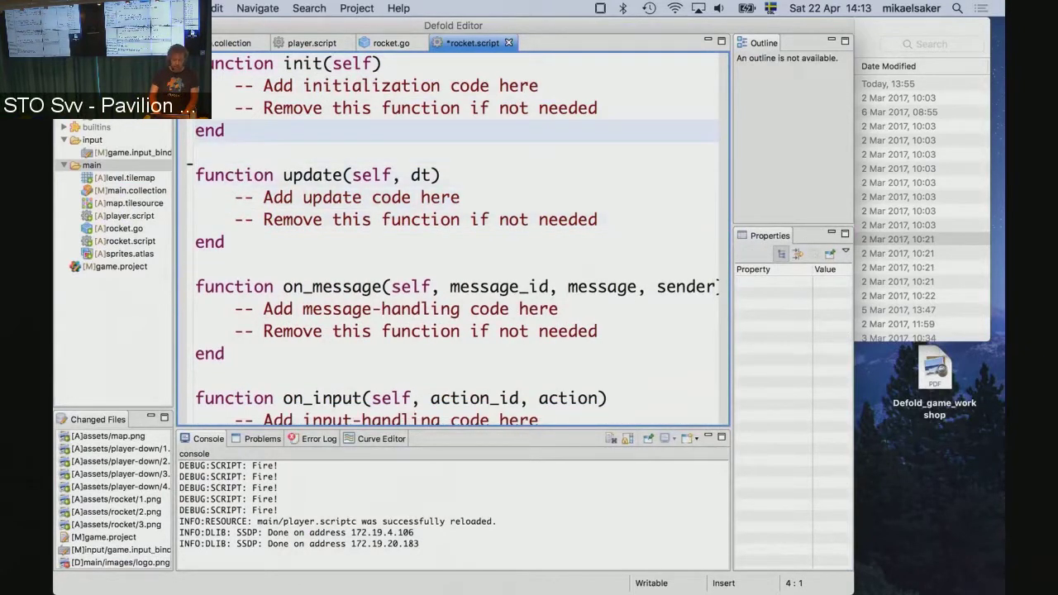
key("Up")
key("Up")
key("Return")
key("Up")
key("Tab")
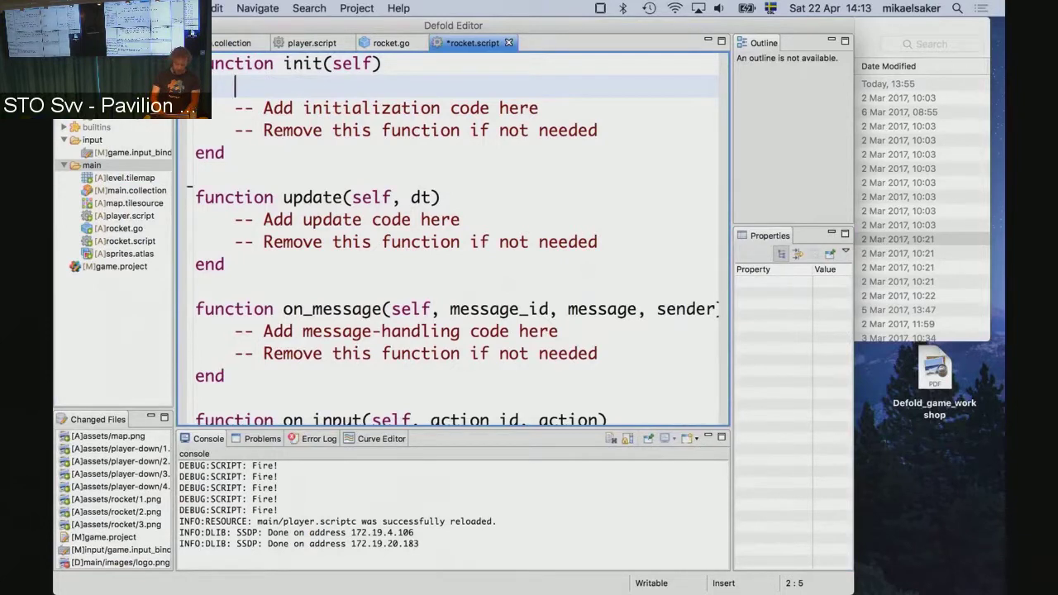
type("self.")
type("speed")
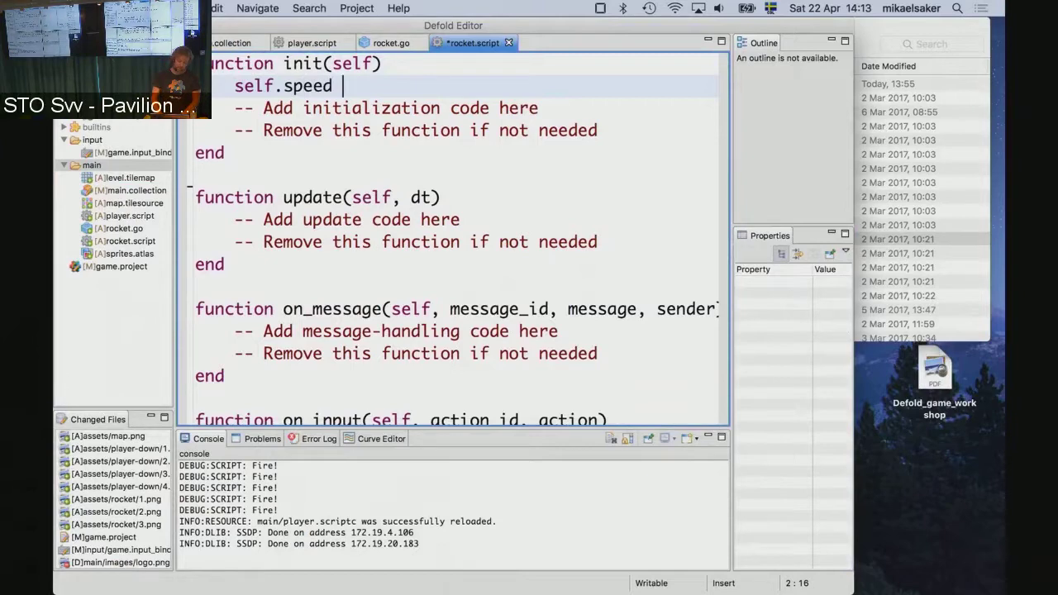
key("shift+Down")
key("shift+Down")
key("shift+End")
key("BackSpace")
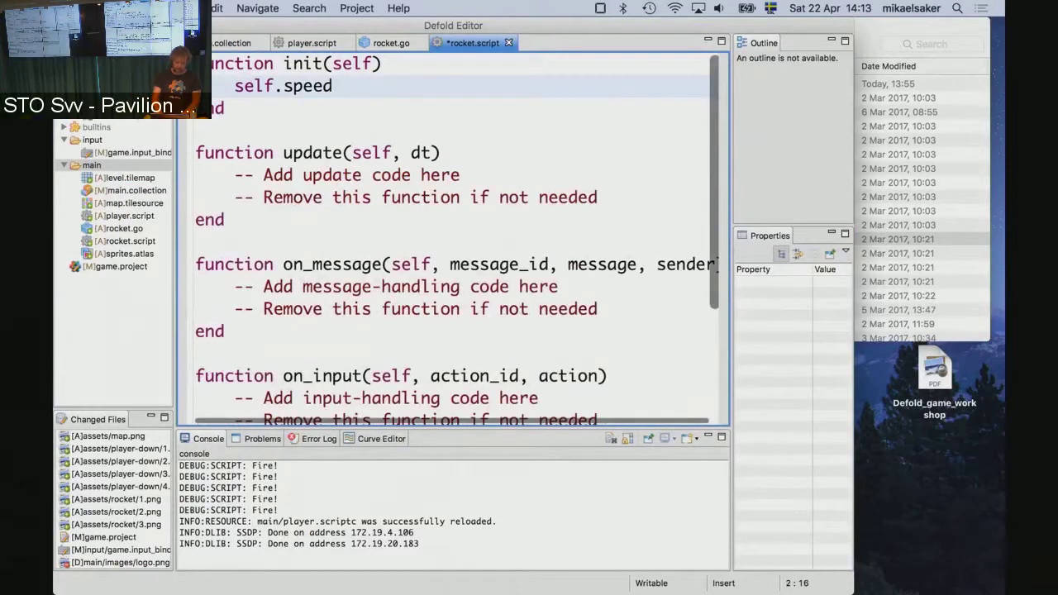
type("= ")
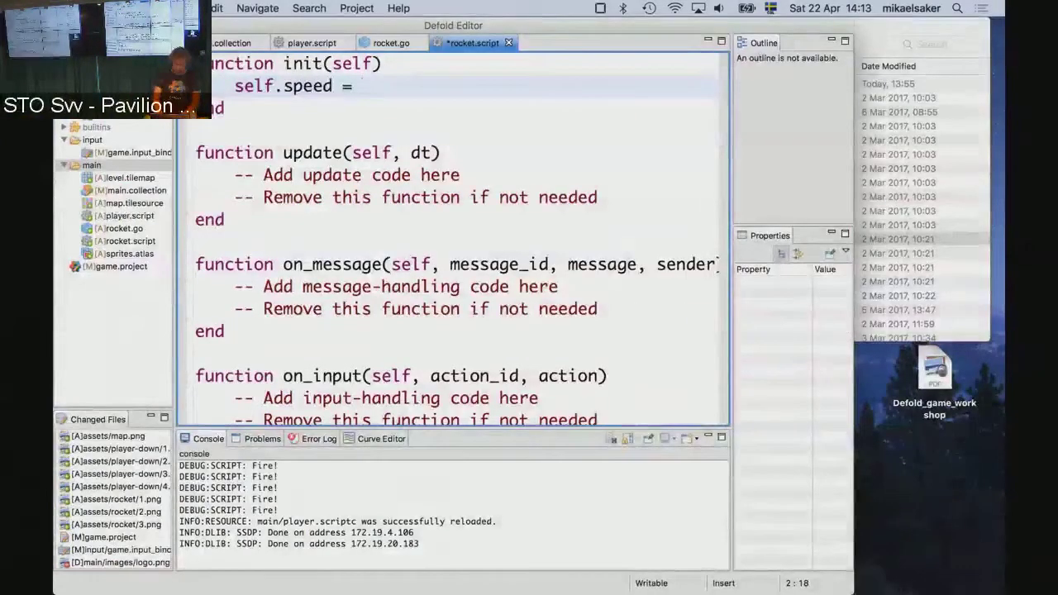
type("200")
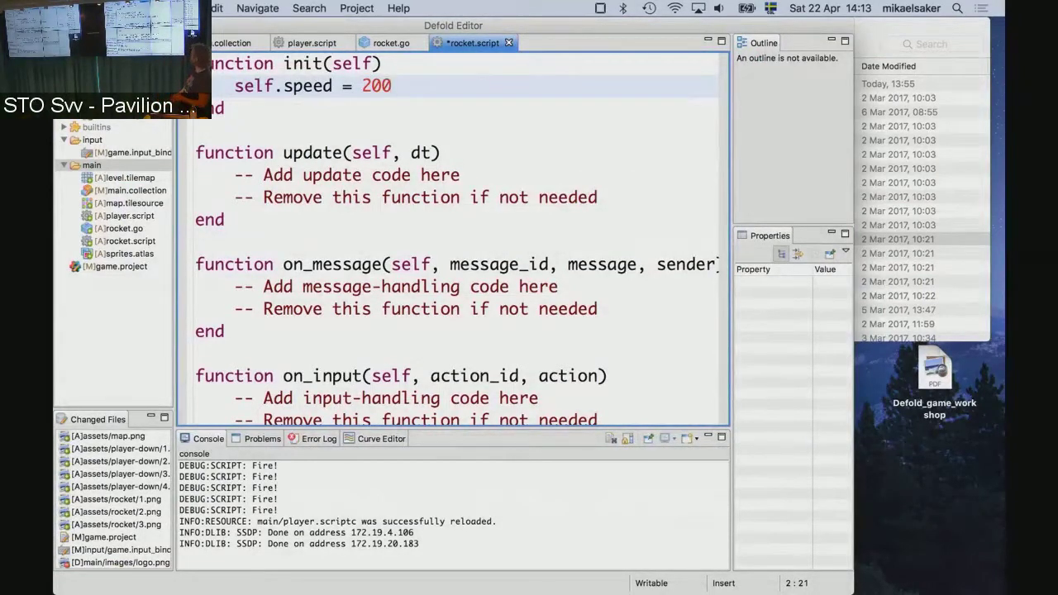
- Add self.dir = vmath.vector3(1, 0, 0) below the speed line in init
key("Down")
key("Down")
key("Down")
key("Home")
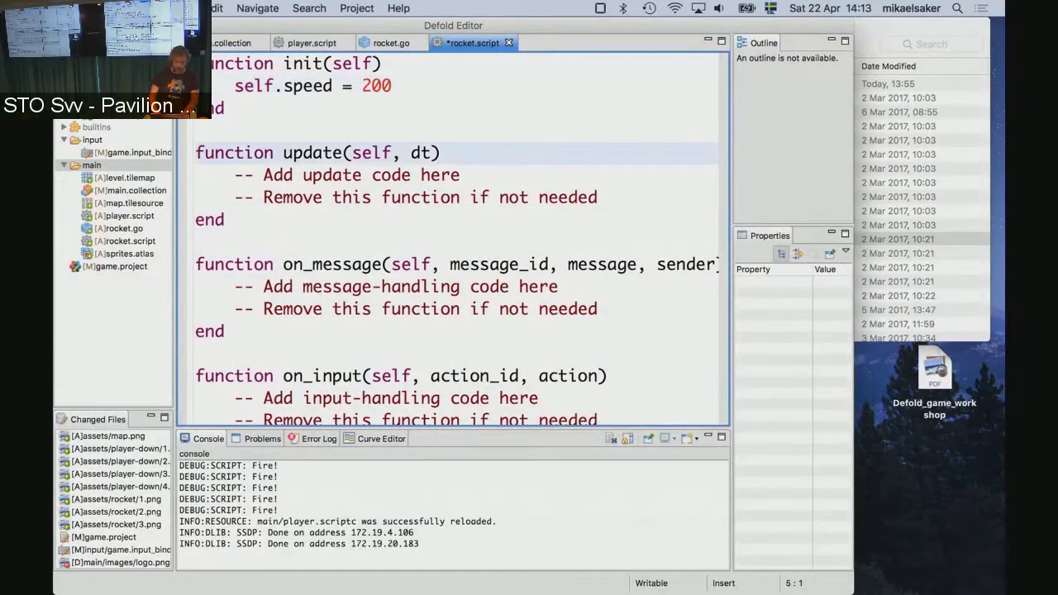
key("End")
key("Return")
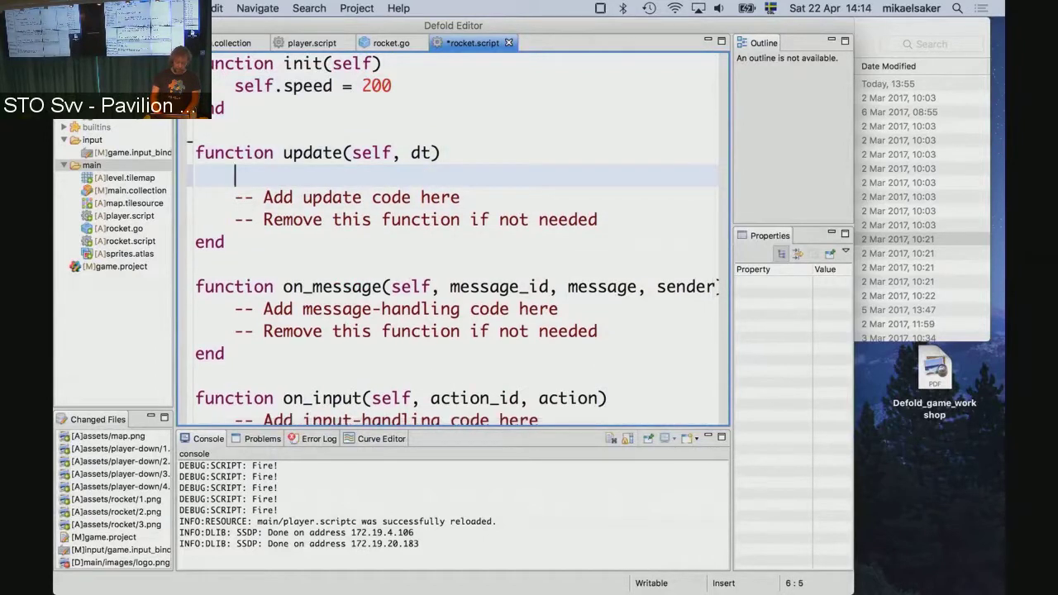
key("Up")
key("Up")
key("Up")
key("End")
key("Return")
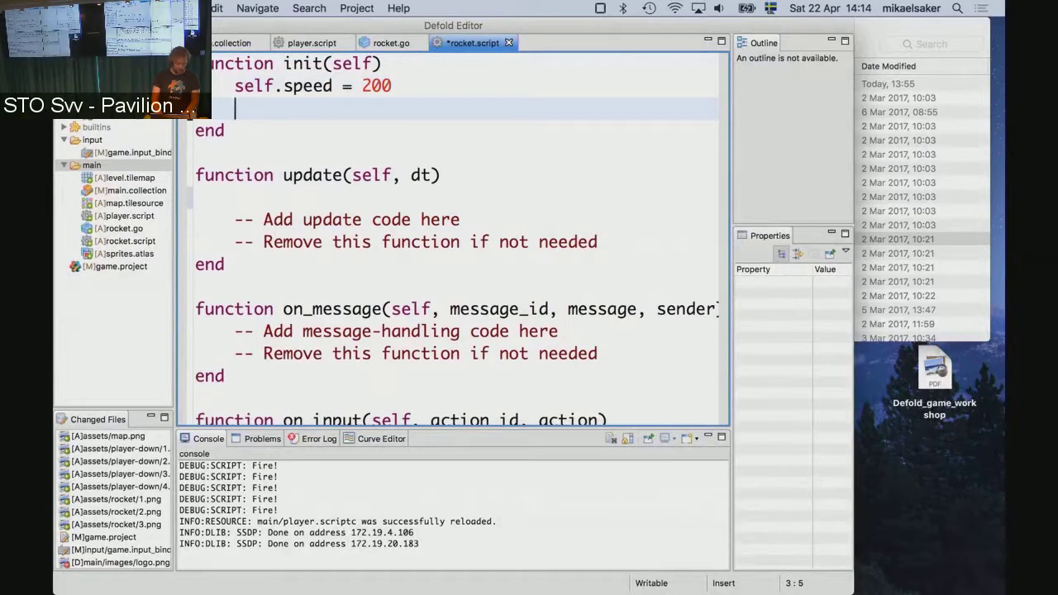
type("self. ")
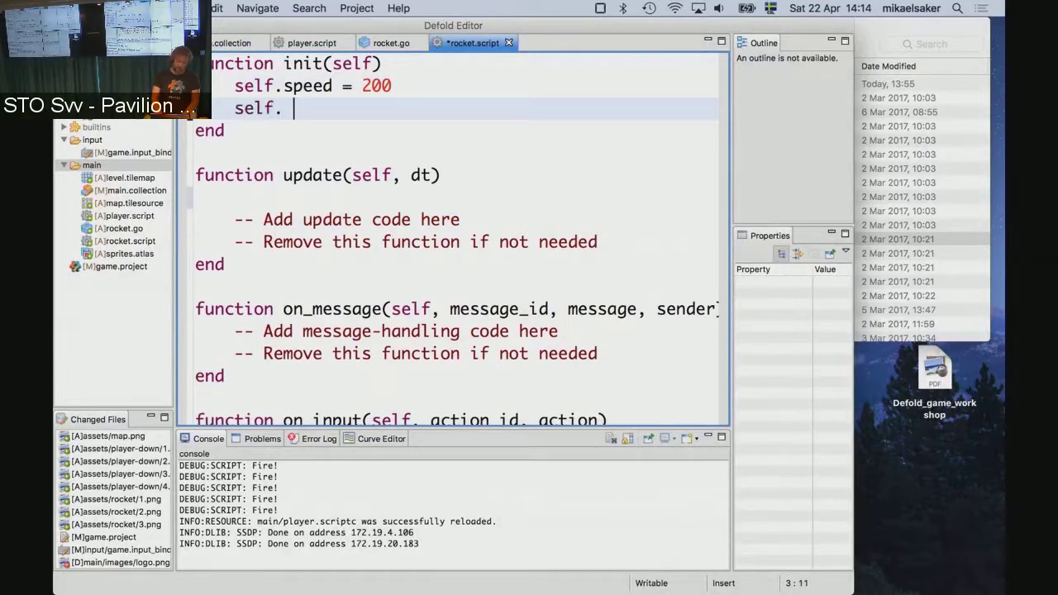
type("dir =")
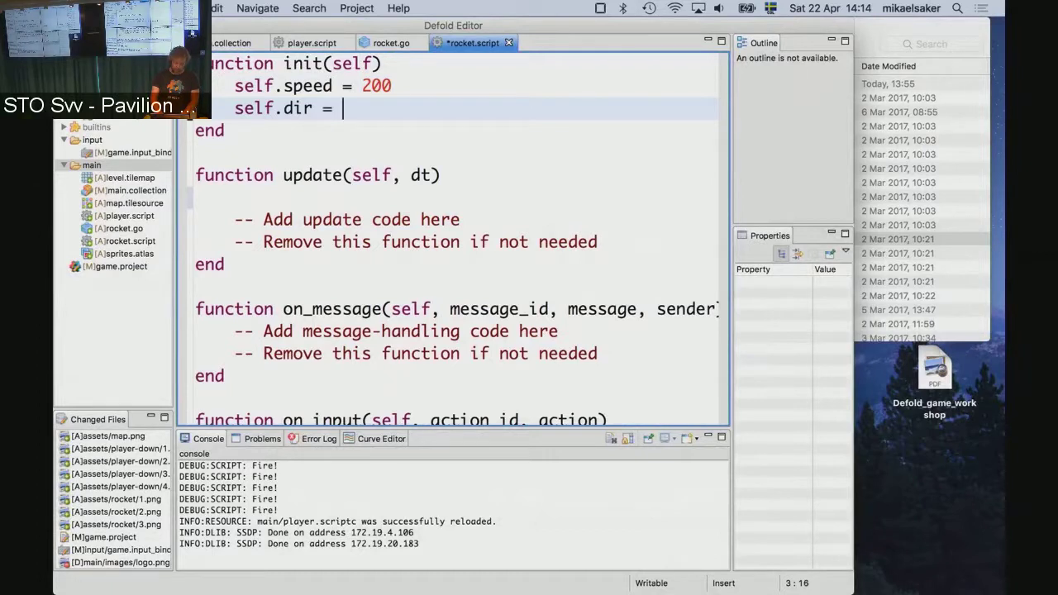
type("vmath.vect")
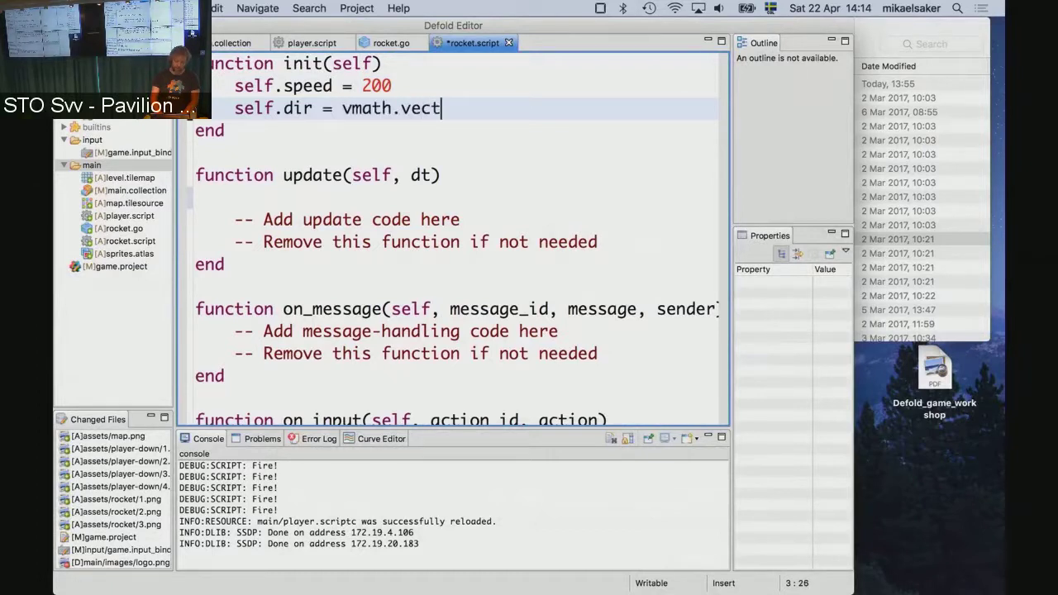
type("or")
type("(")
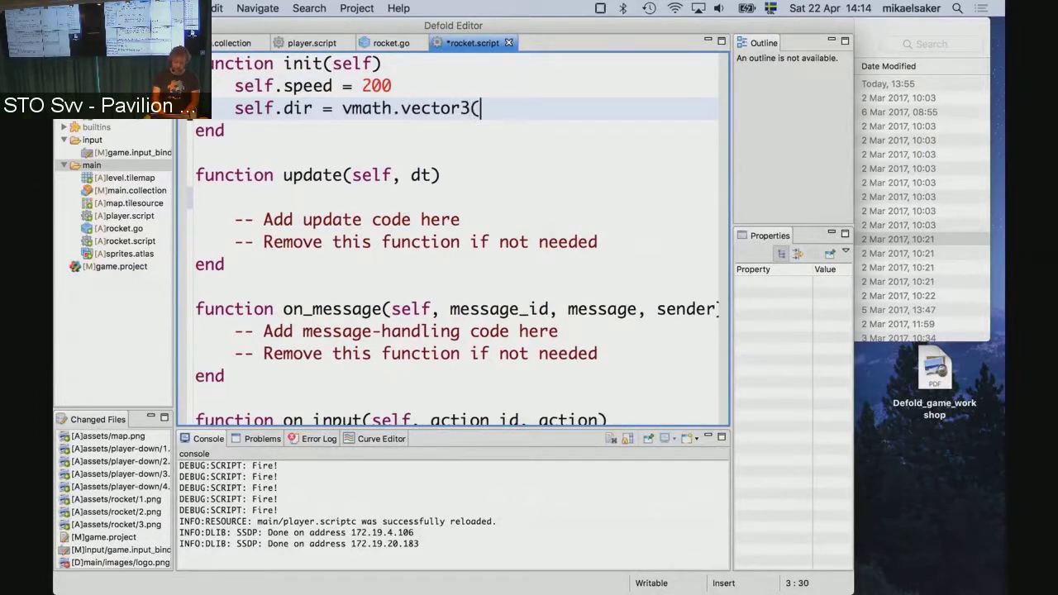
type("1")
type(", 0, 0")
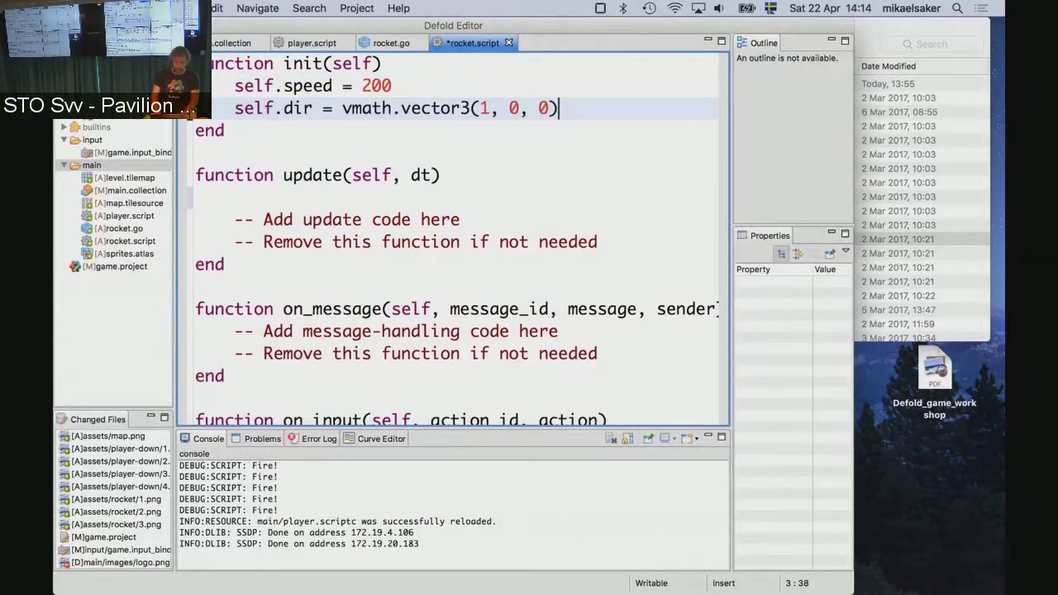
key("Down")
key("Down")
key("Down")
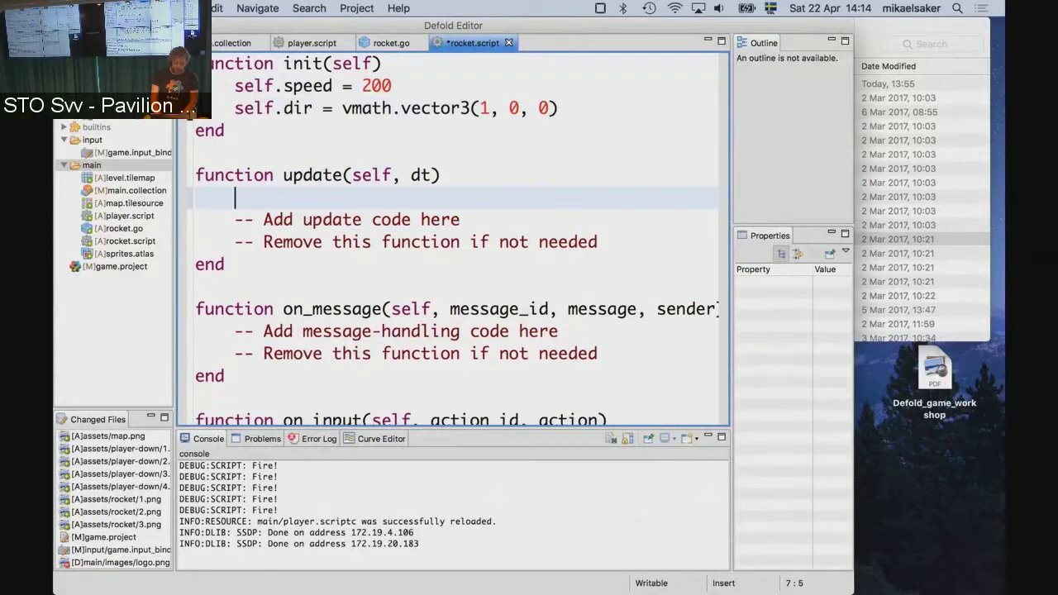
- Replace update's placeholder comments with local pos = go.get_position()
type("lo")
type("cal p")
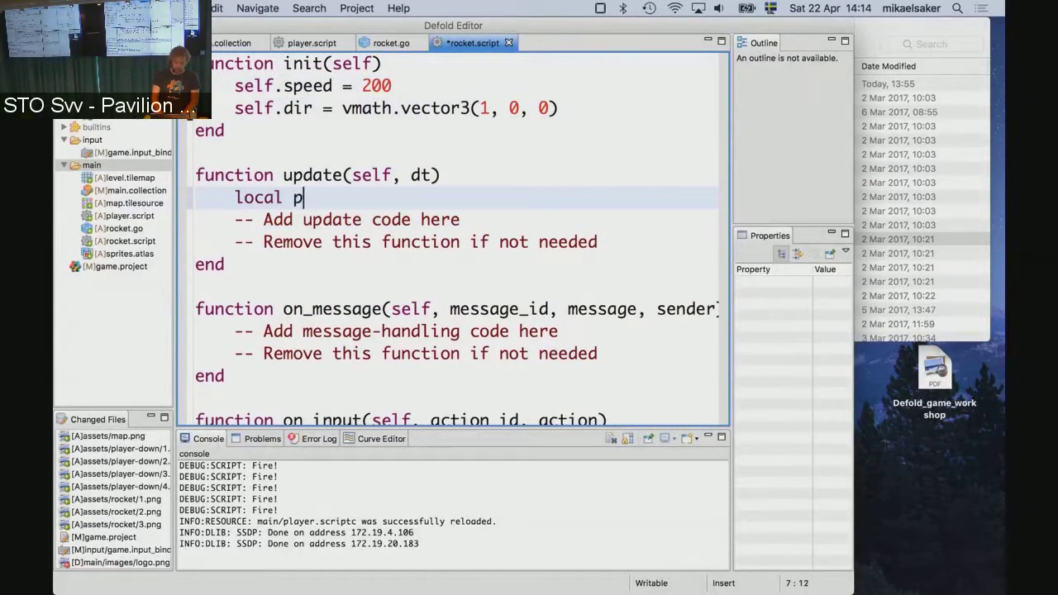
type("os =")
key("shift+Down")
key("shift+Down")
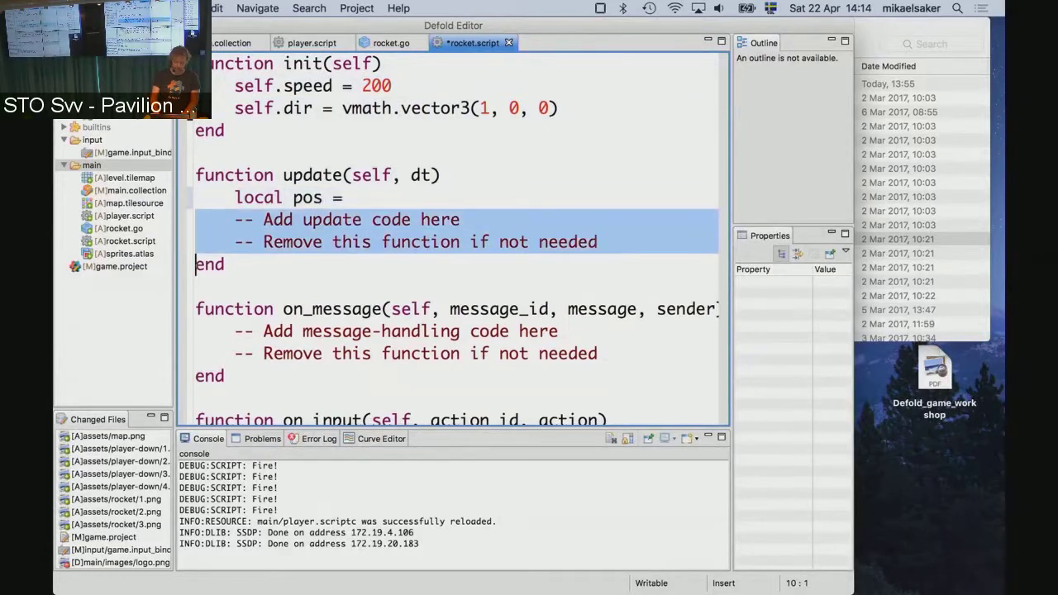
key("Delete")
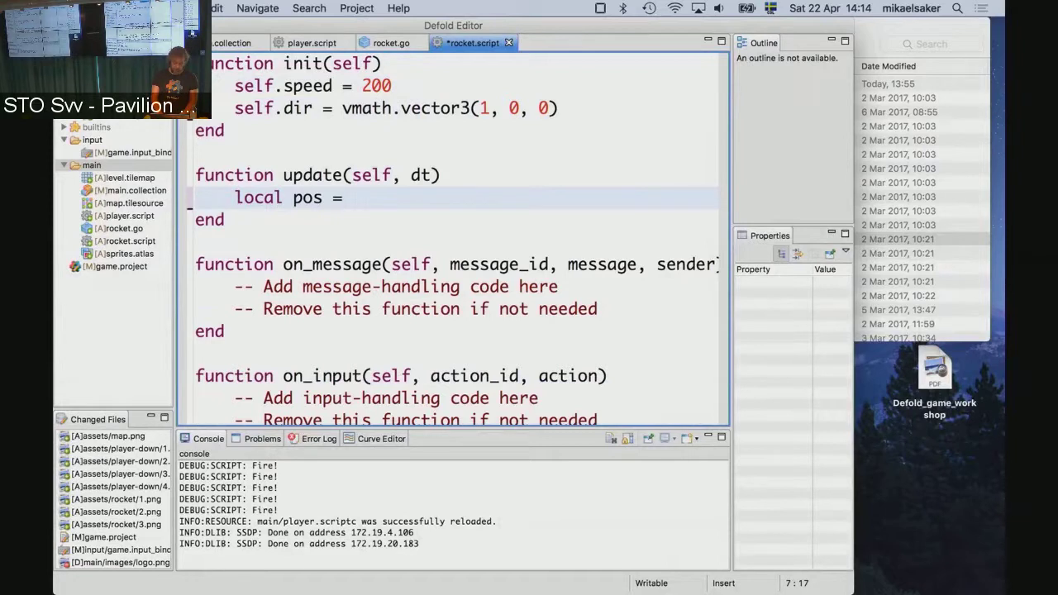
type("go.get_p")
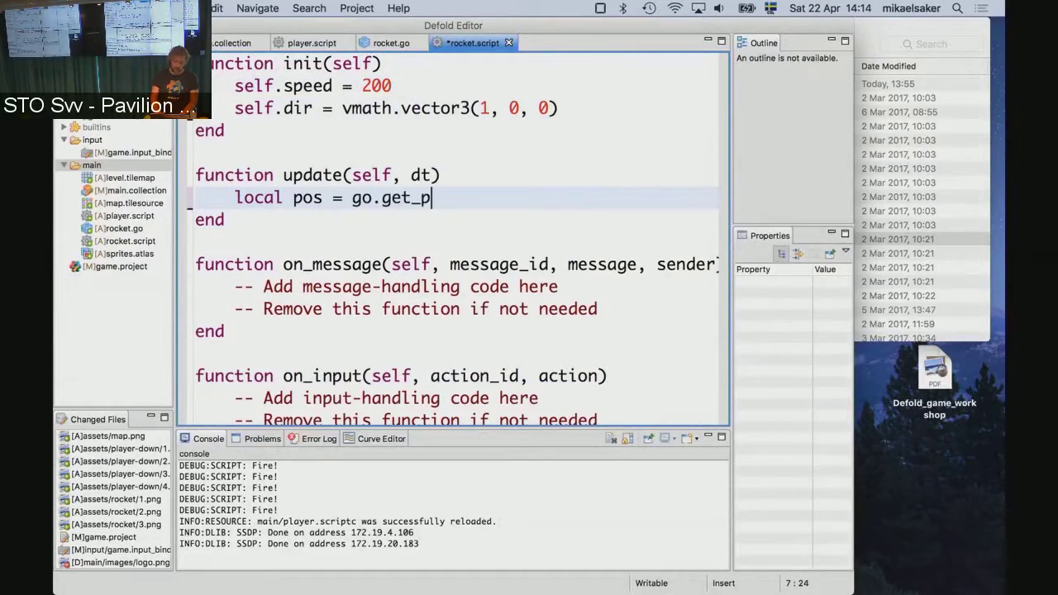
type("osition()")
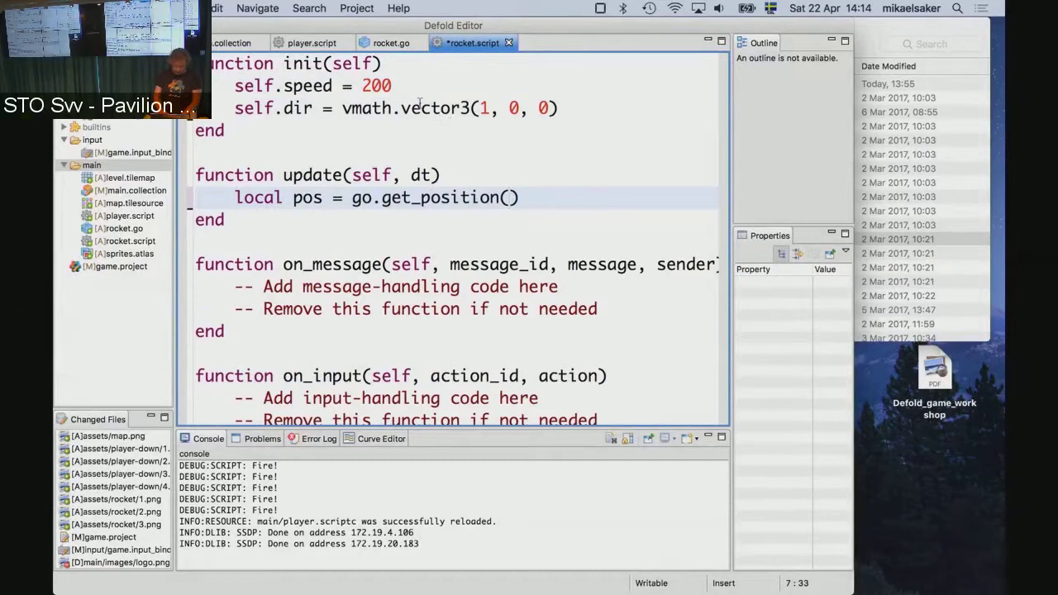
- In main.collection, select the player's rocketfactory showing prototype /main/rocket.go, and widen the Outline
left_click(224, 40)
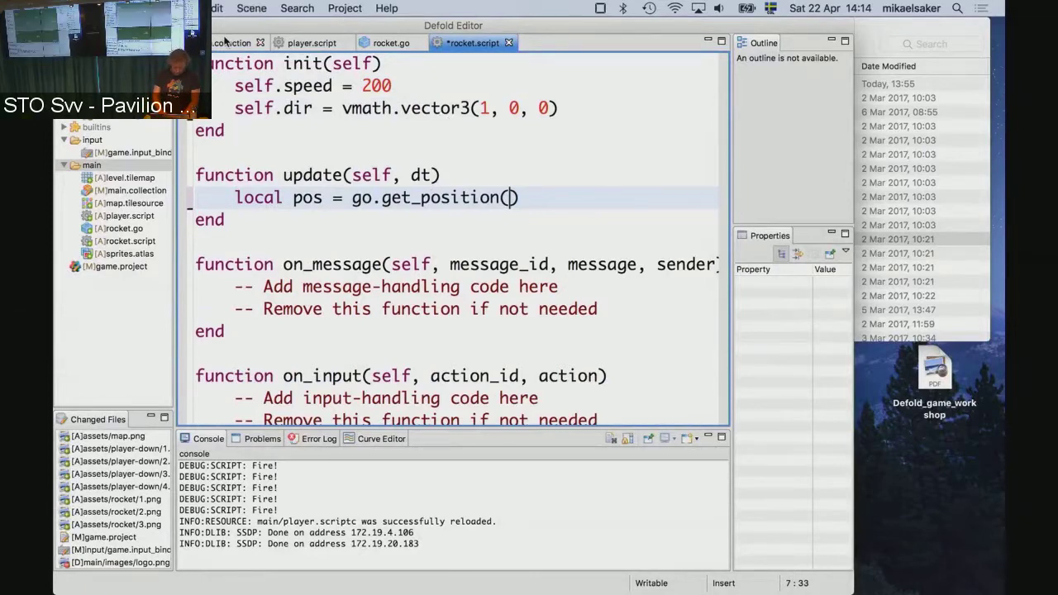
left_click(785, 83)
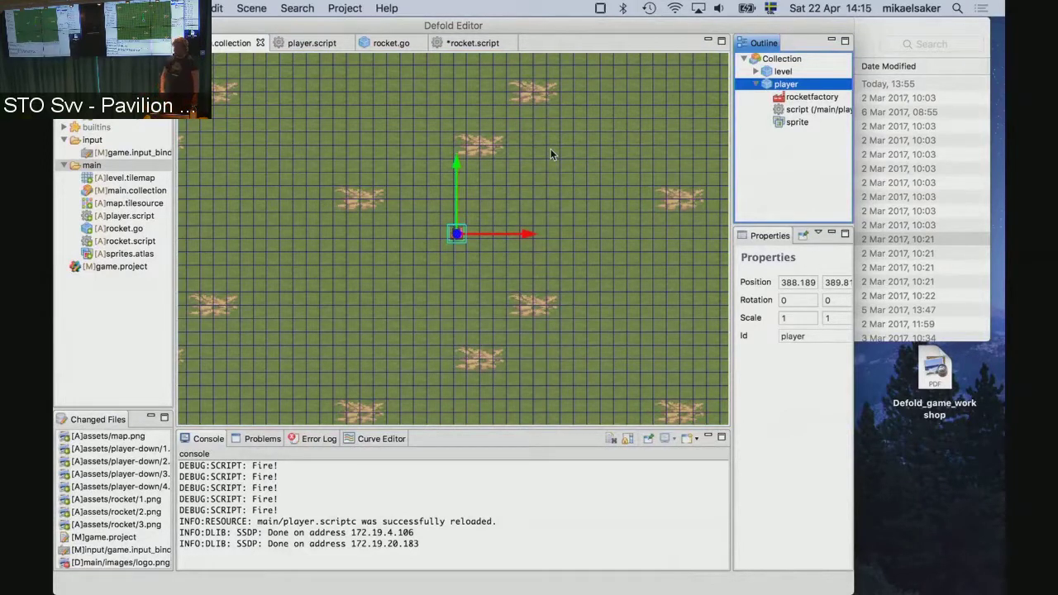
left_click(800, 97)
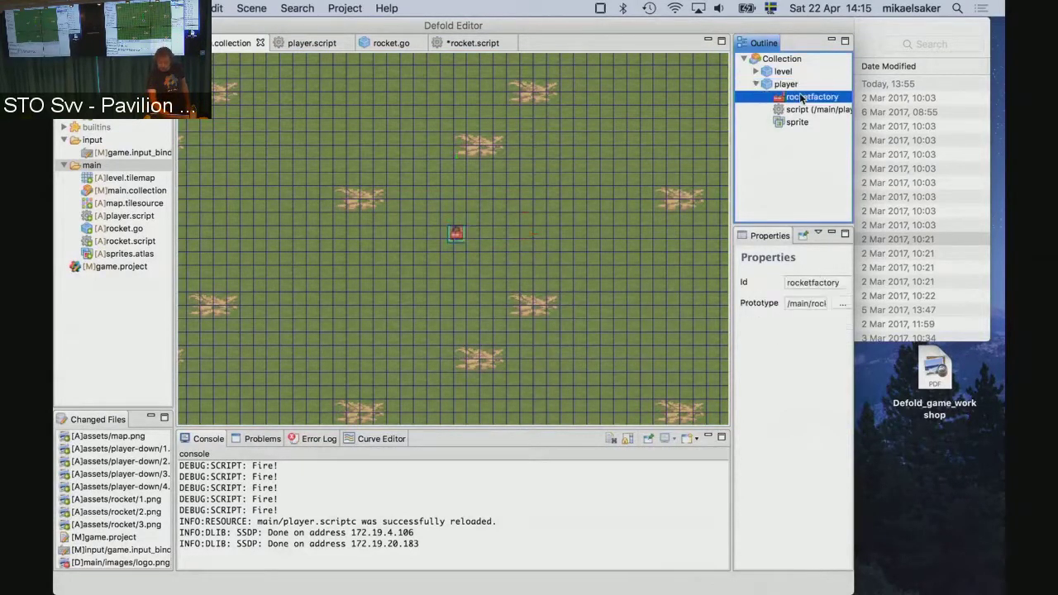
left_click_drag(730, 306, 686, 306)
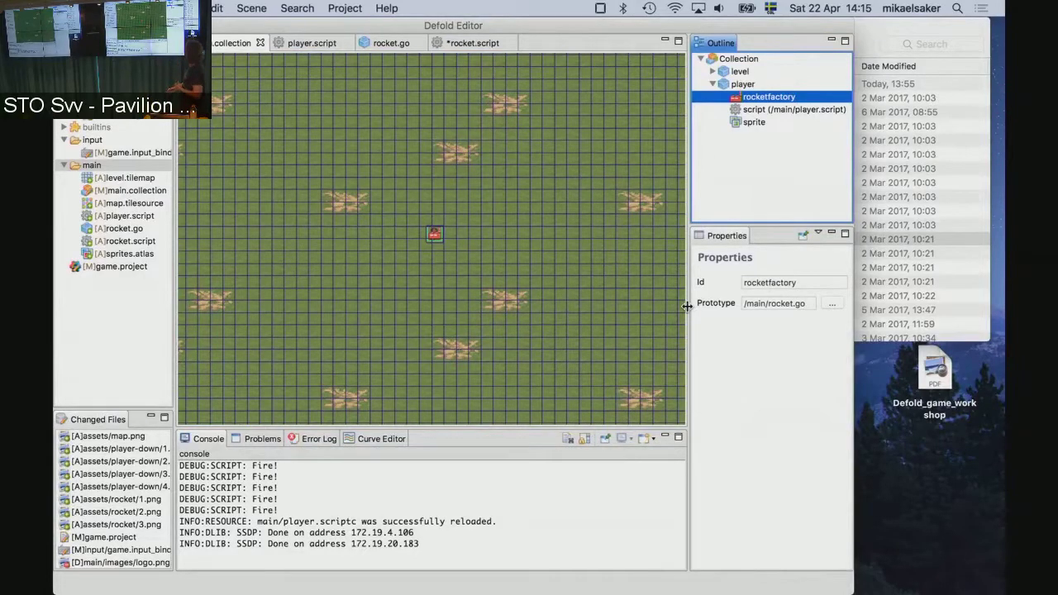
- In rocket.script, add pos = pos + self.dir * self.speed * dt after the get_position line
left_click(464, 47)
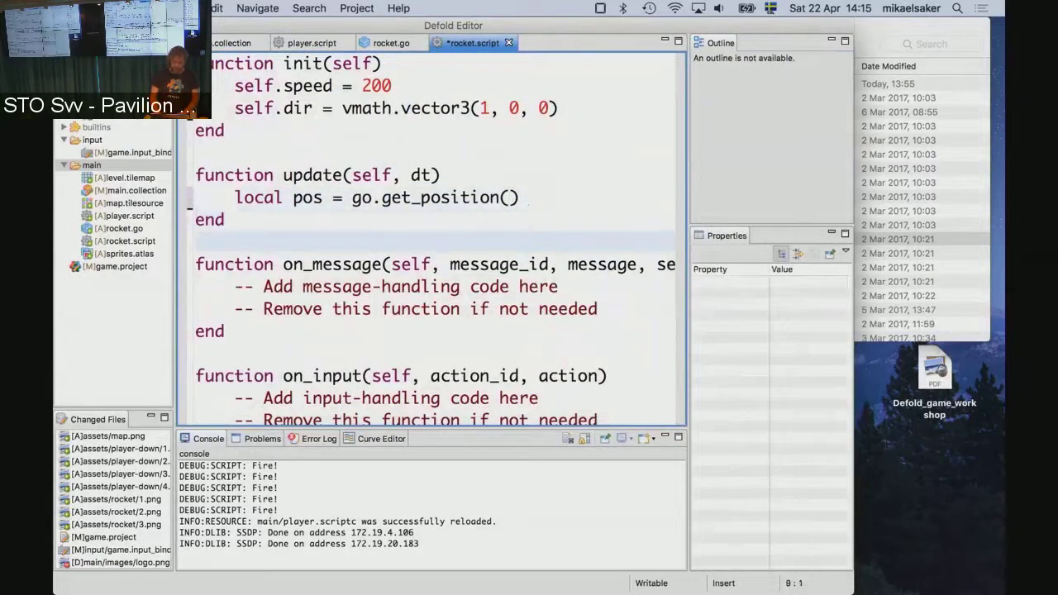
key("End")
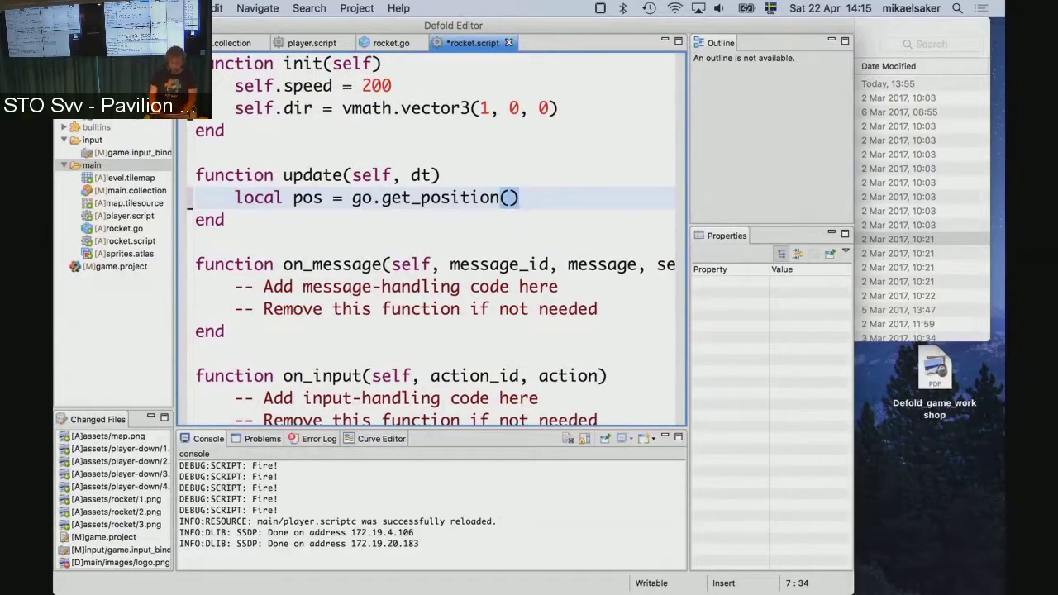
key("Return")
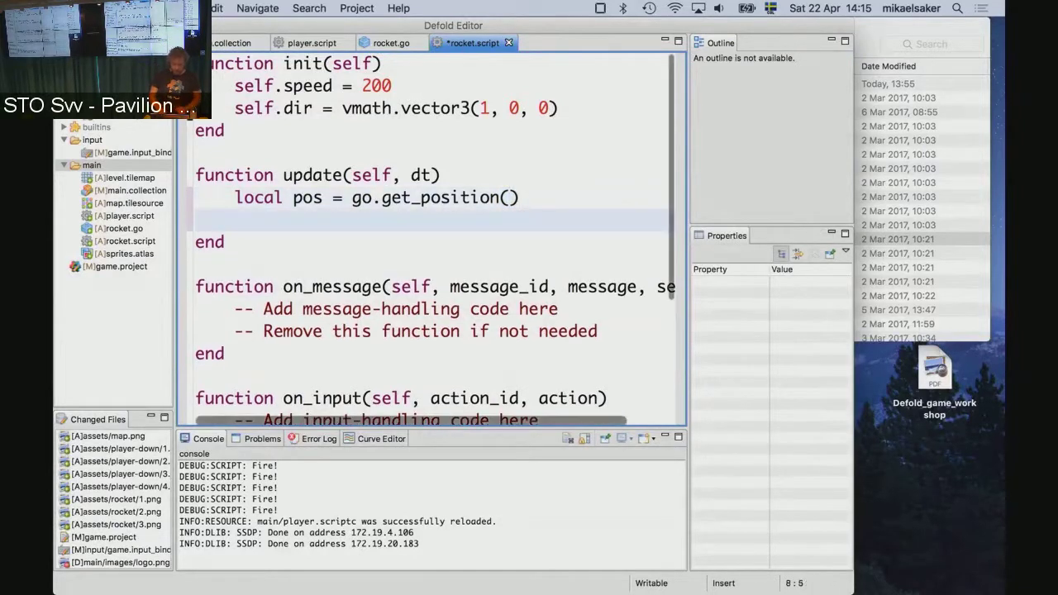
key("ctrl+s")
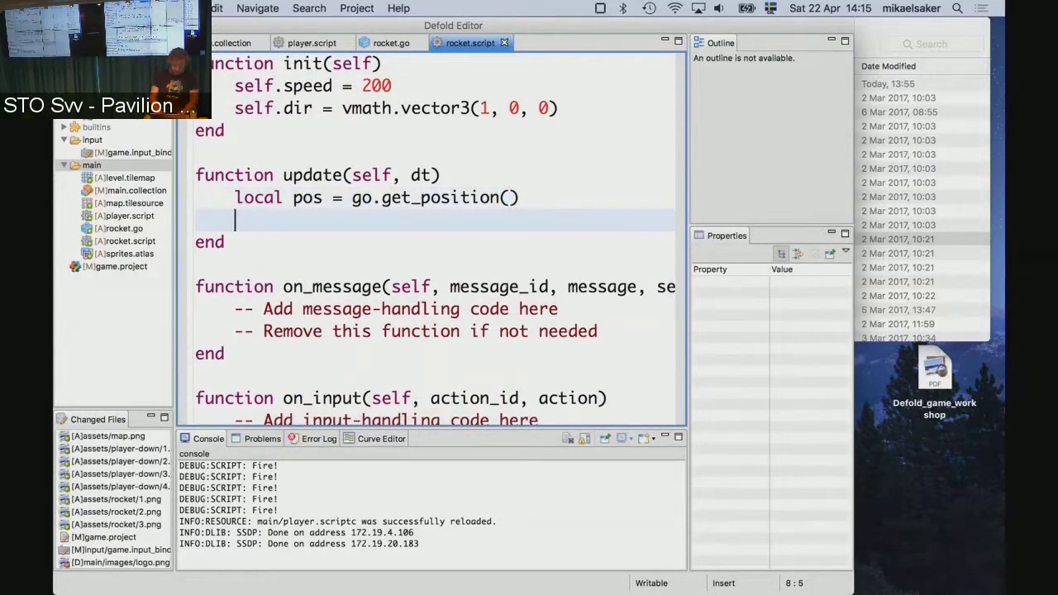
type("pos")
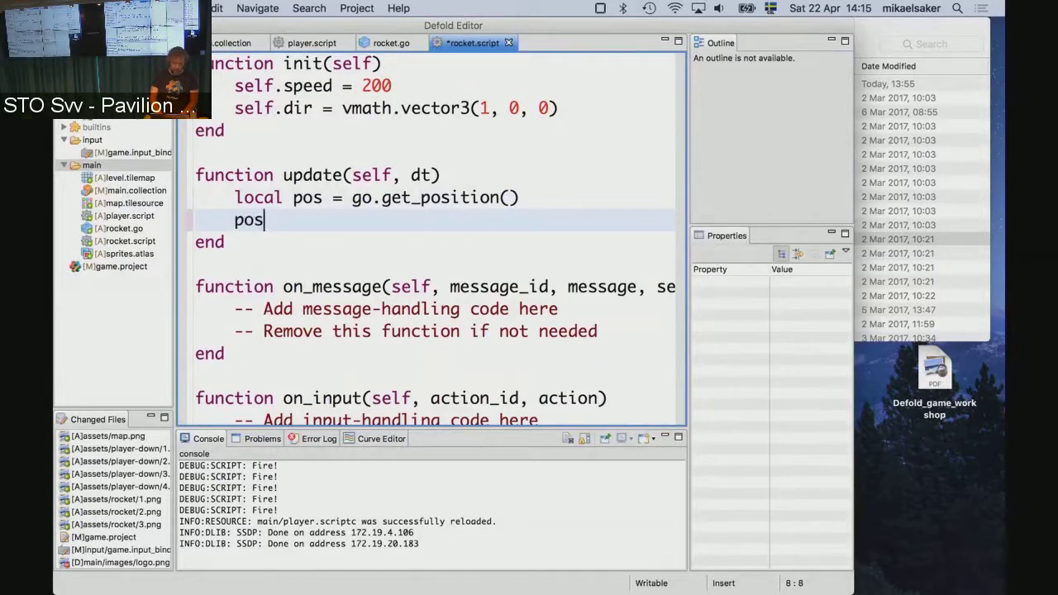
type(" = po")
type("s 0")
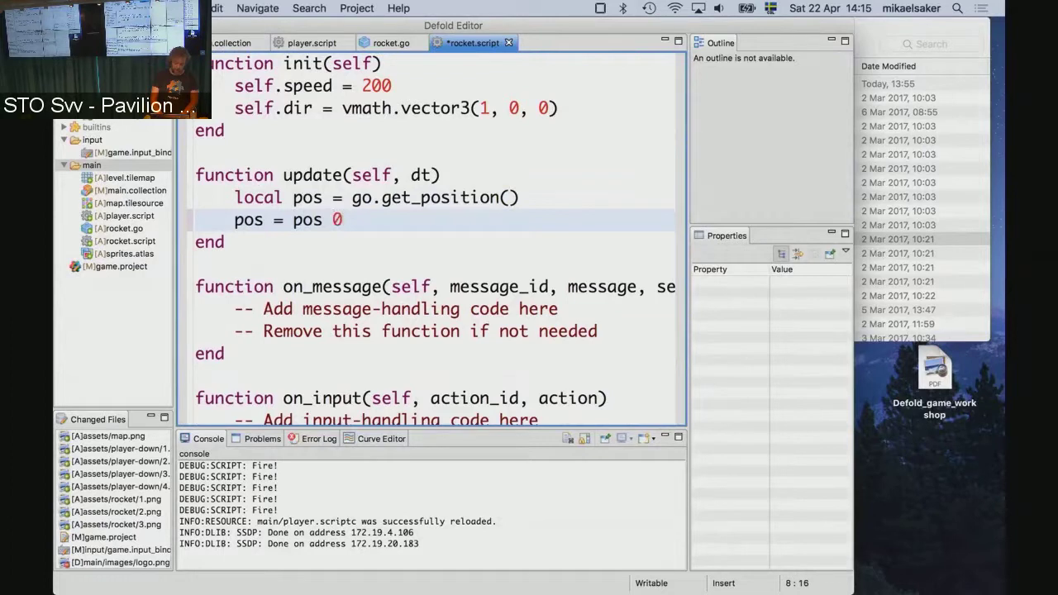
key("BackSpace")
type("+ self")
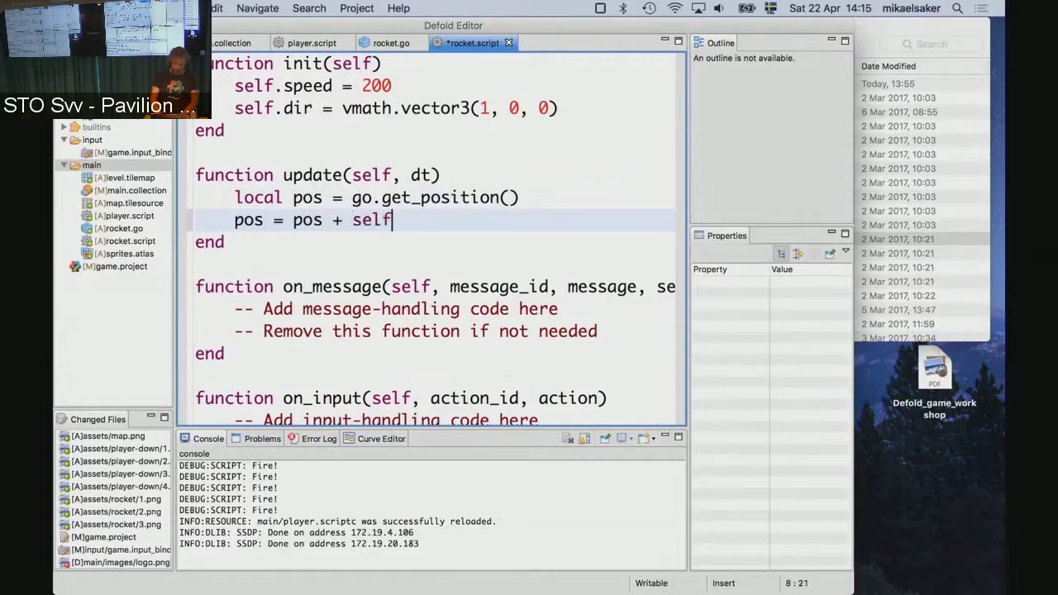
type(".dir *")
type(" self")
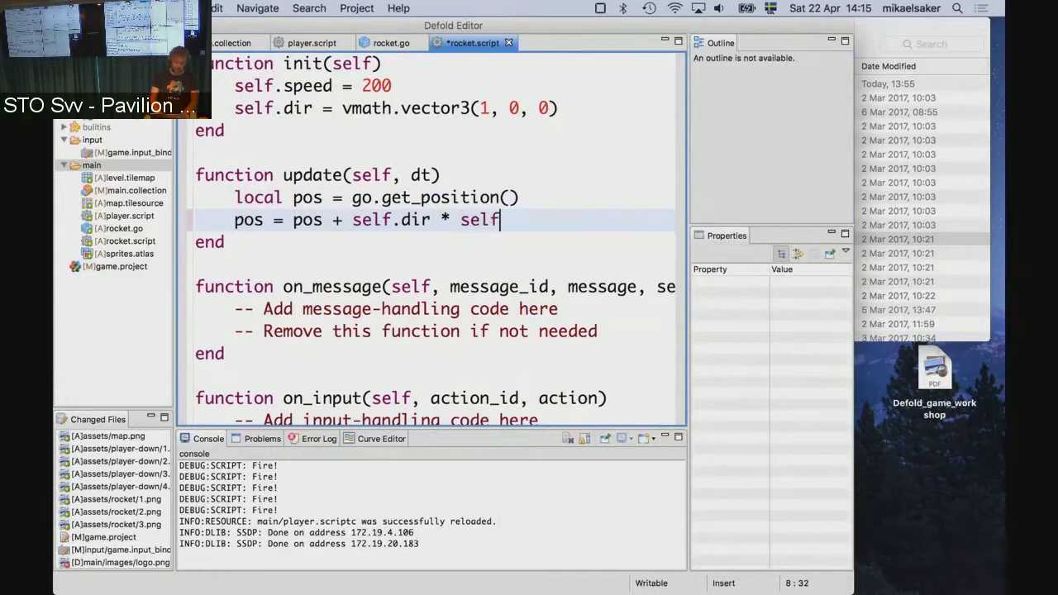
type(".speed * ")
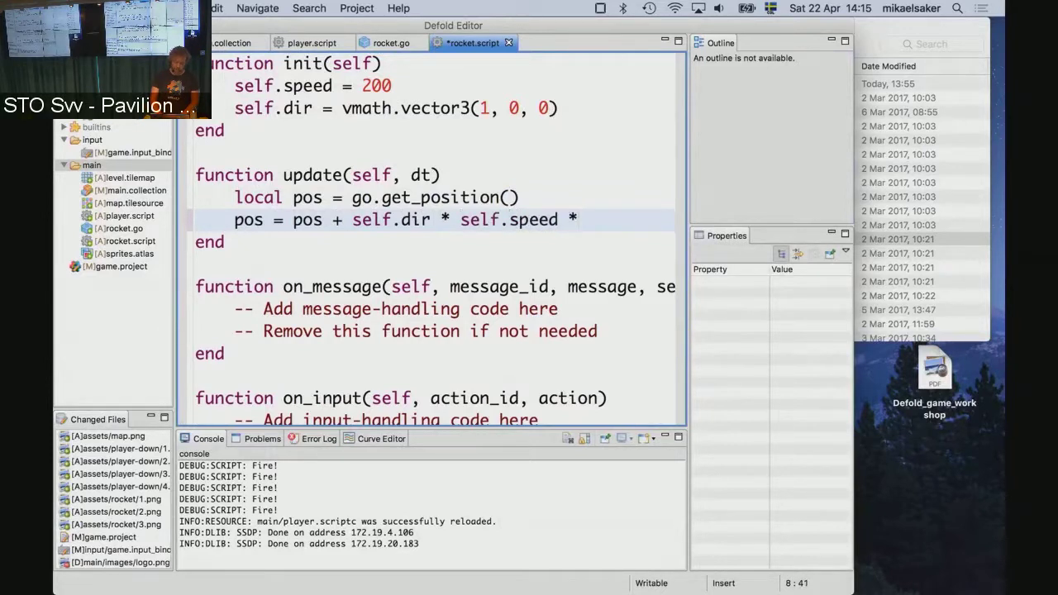
type("dt")
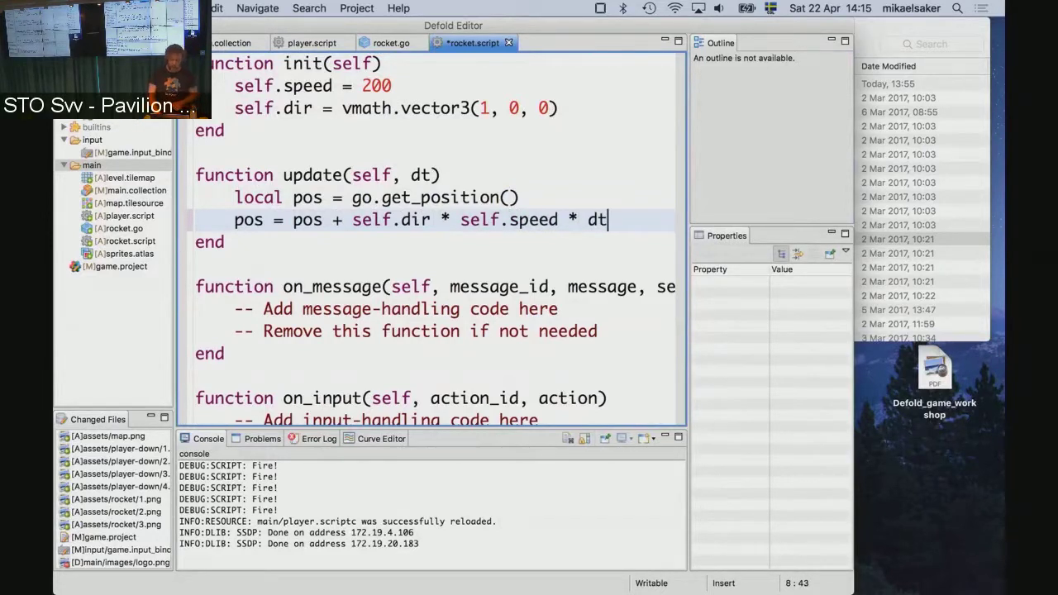
key("Return")
- Add go.set_position(pos) below the pos line, drop the extra empty argument, and save
type("go.")
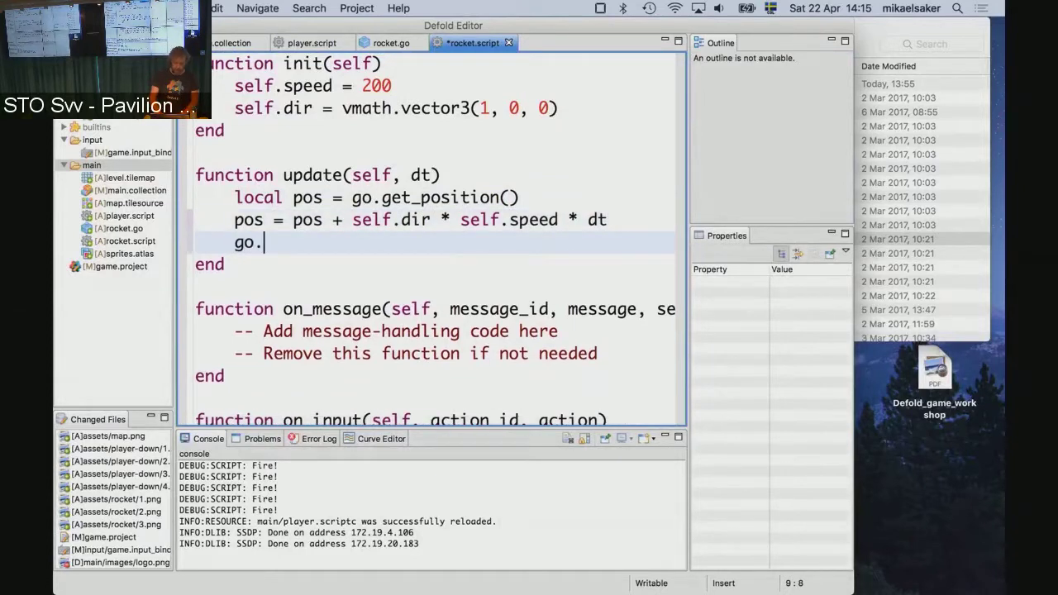
type("set_")
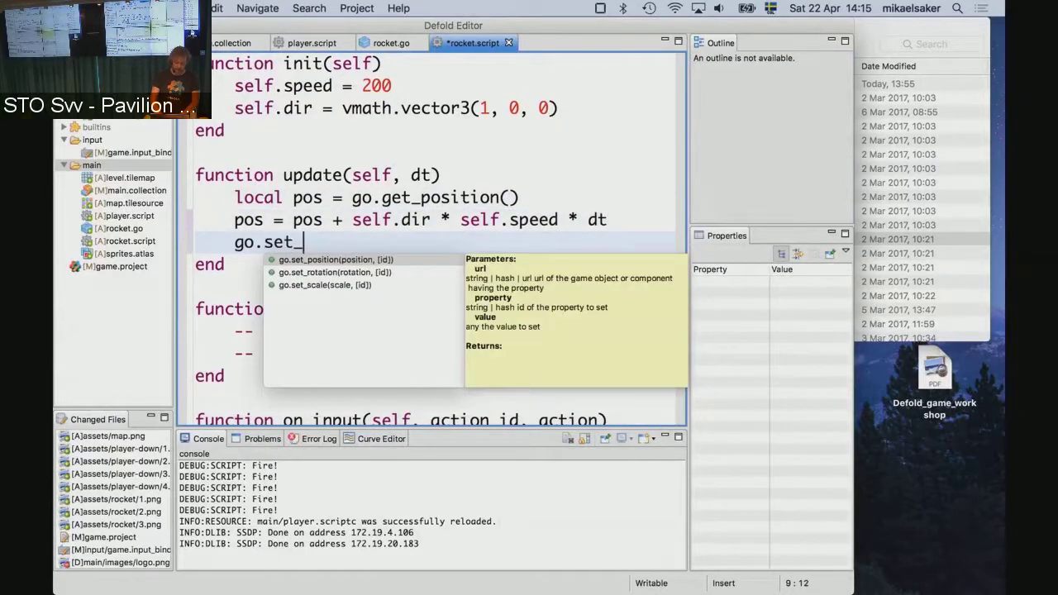
type("position(")
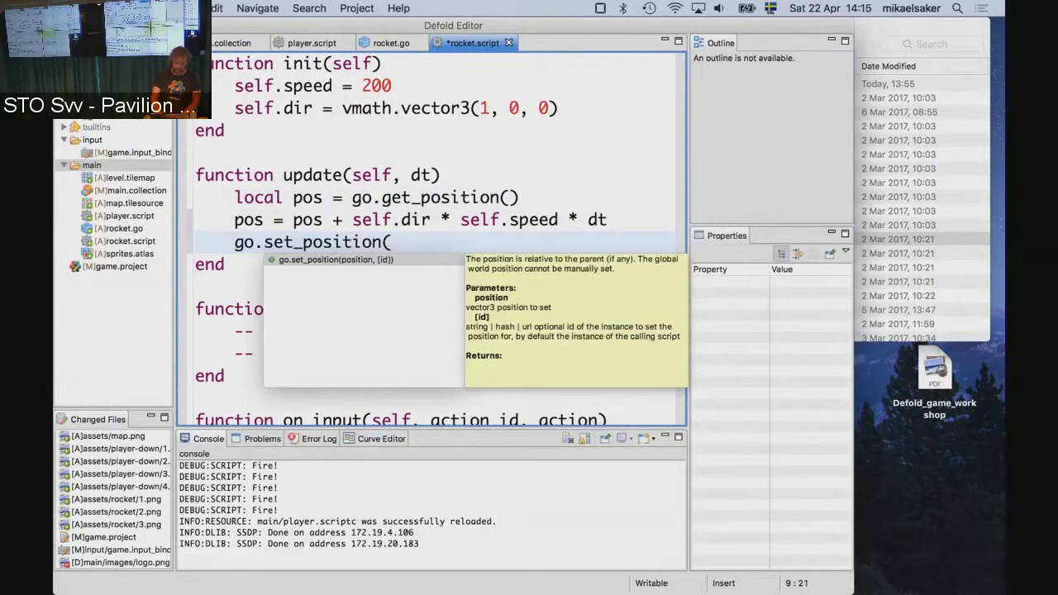
type("po")
type("s)")
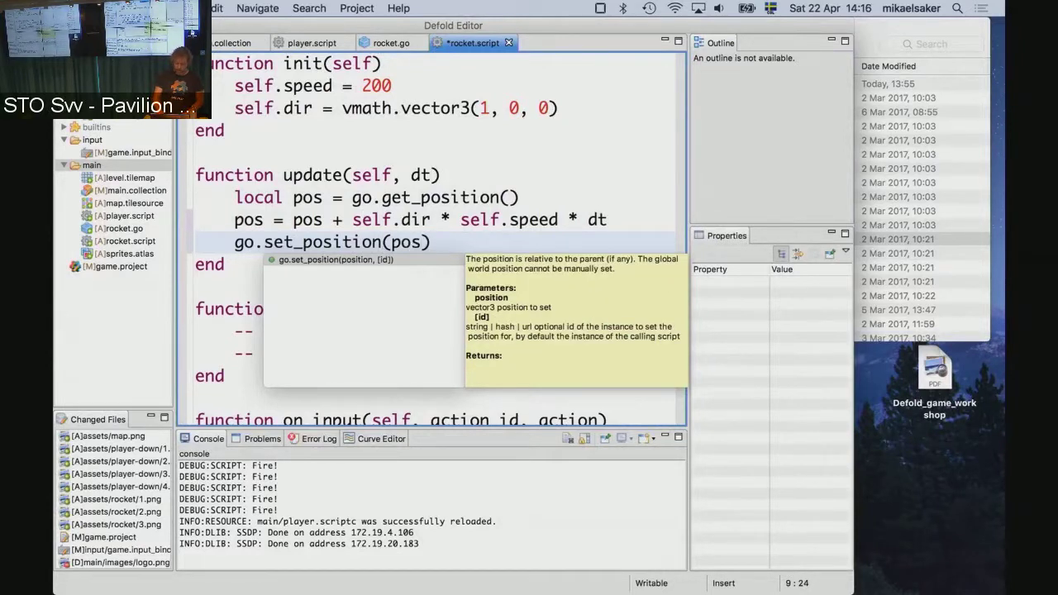
type(", \"")
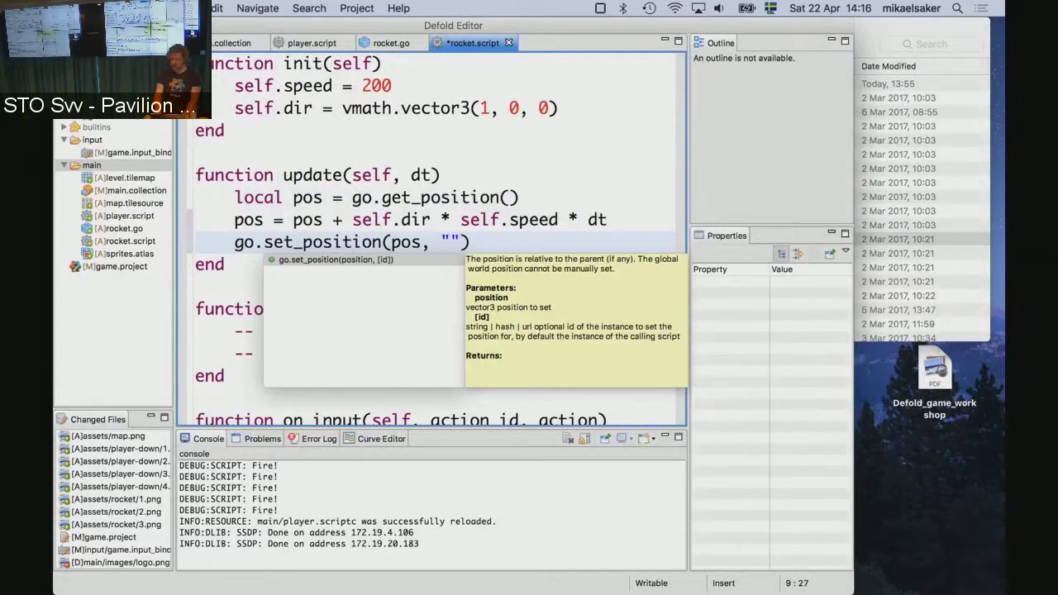
type("\"")
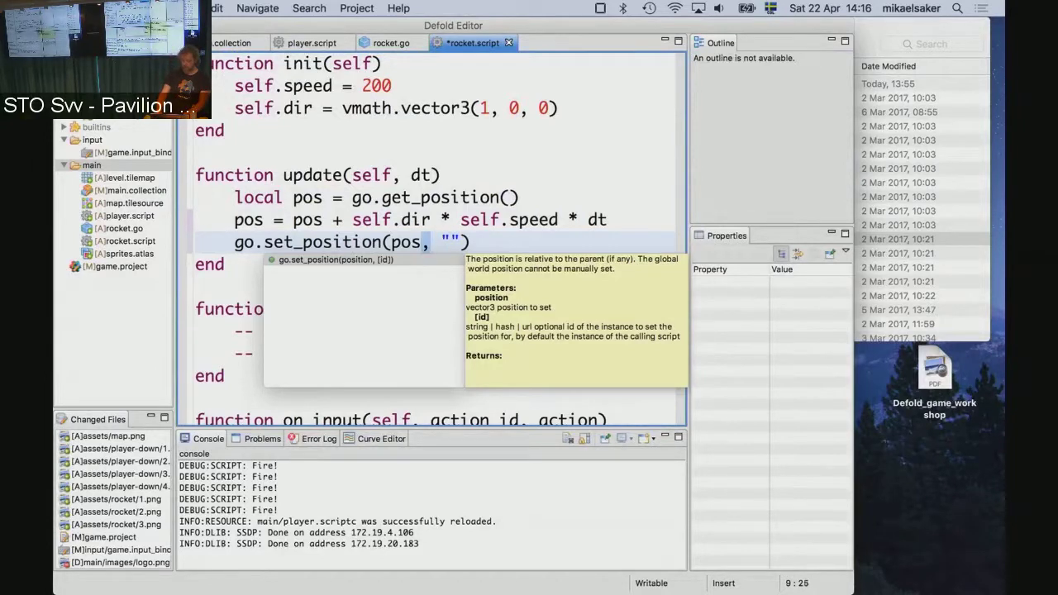
key("BackSpace")
key("BackSpace")
key("BackSpace")
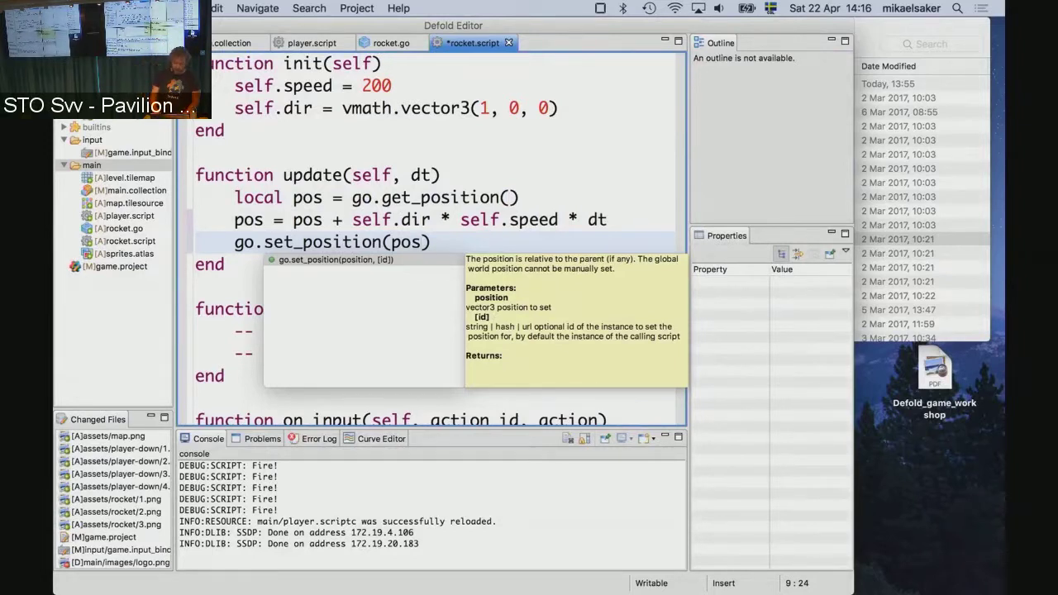
left_click(539, 219)
key("super+s")
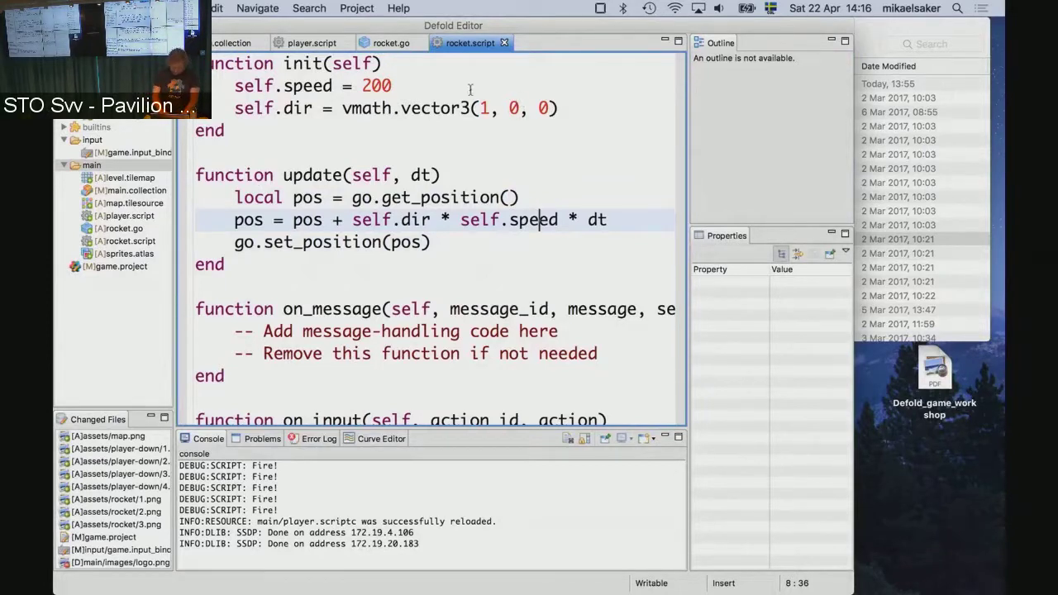
- In rocket.go, add /main/rocket.script to the game object via Add Component From File
left_click(383, 43)
left_click(753, 59)
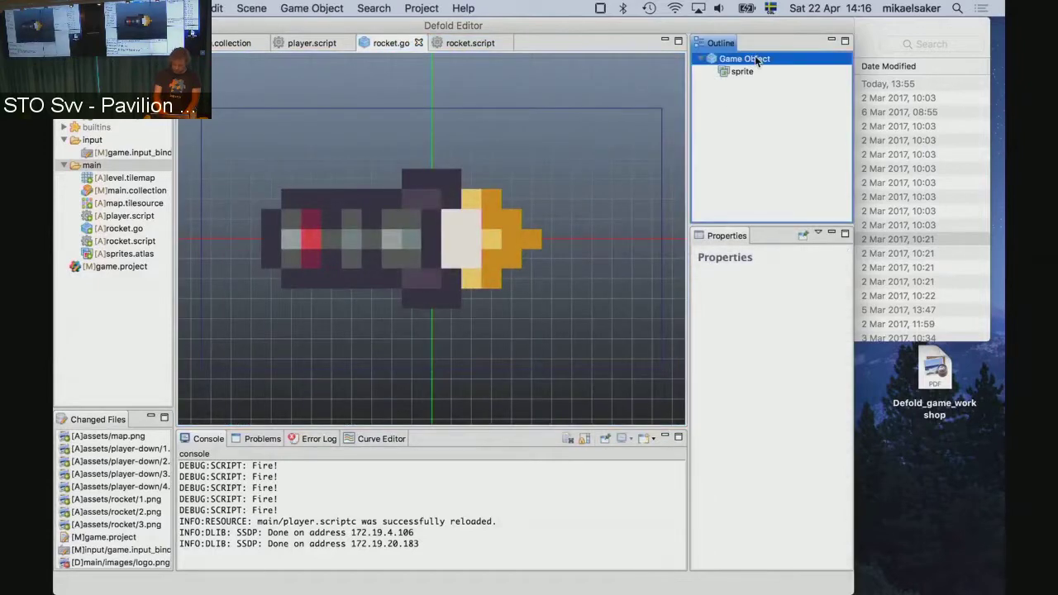
left_click(750, 61)
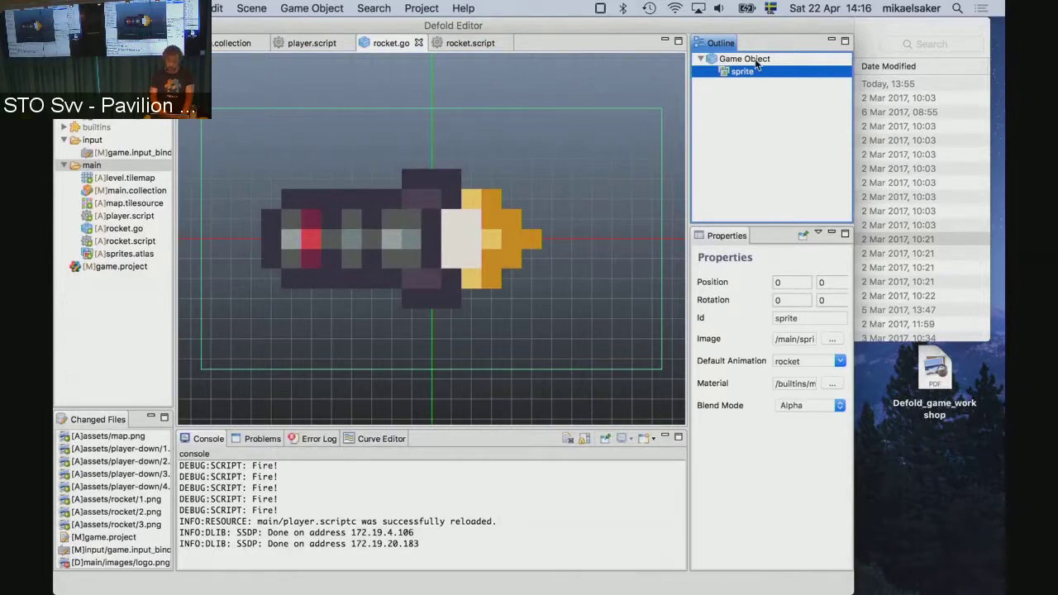
left_click(754, 61)
right_click(754, 62)
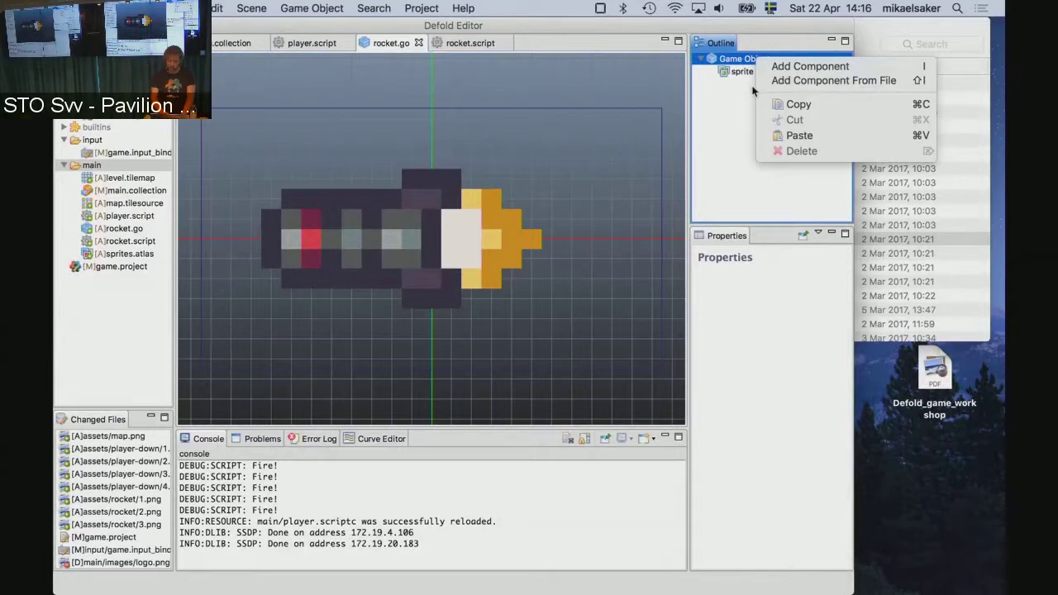
left_click(811, 81)
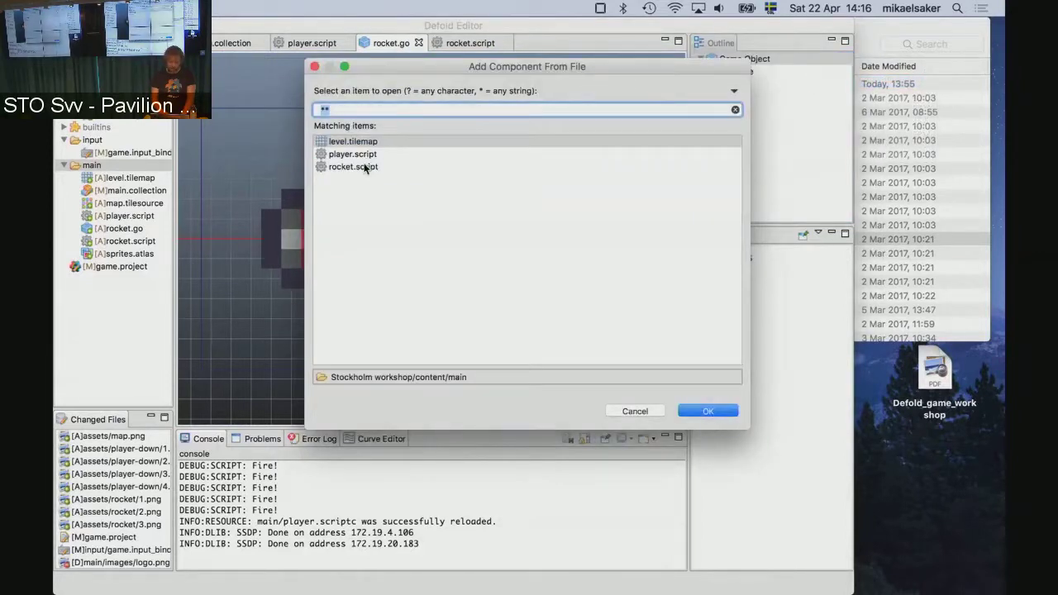
left_click(366, 168)
left_click(706, 413)
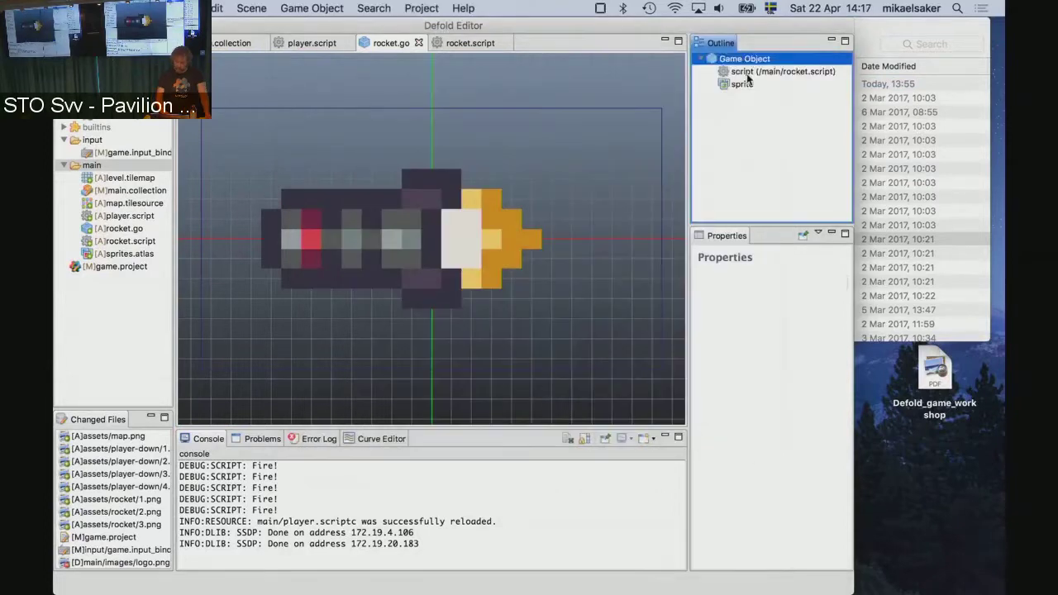
left_click(749, 72)
key("Up")
key("Down")
key("Down")
key("Up")
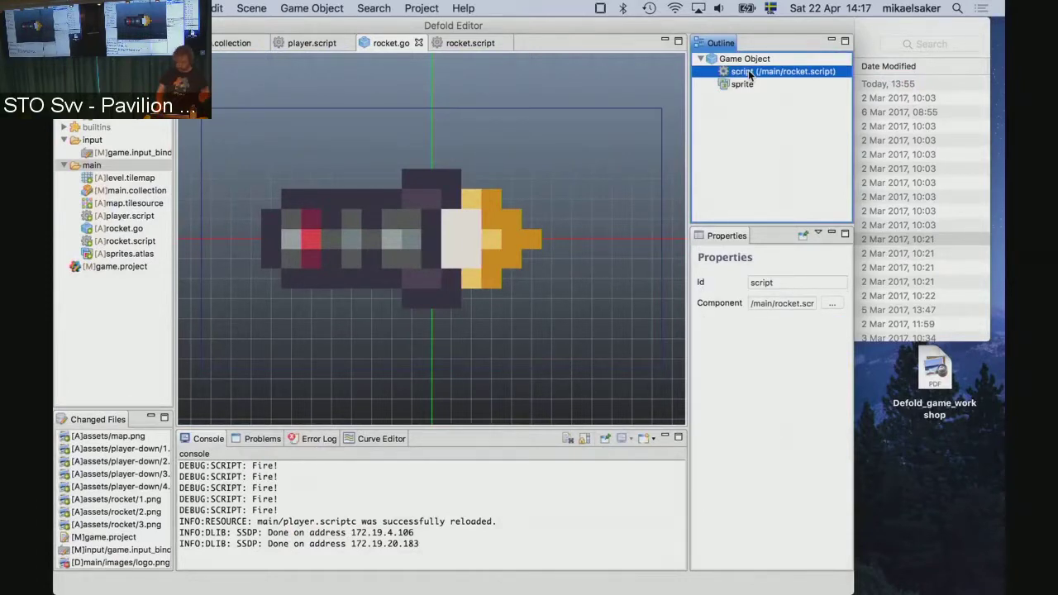
key("ctrl+b")
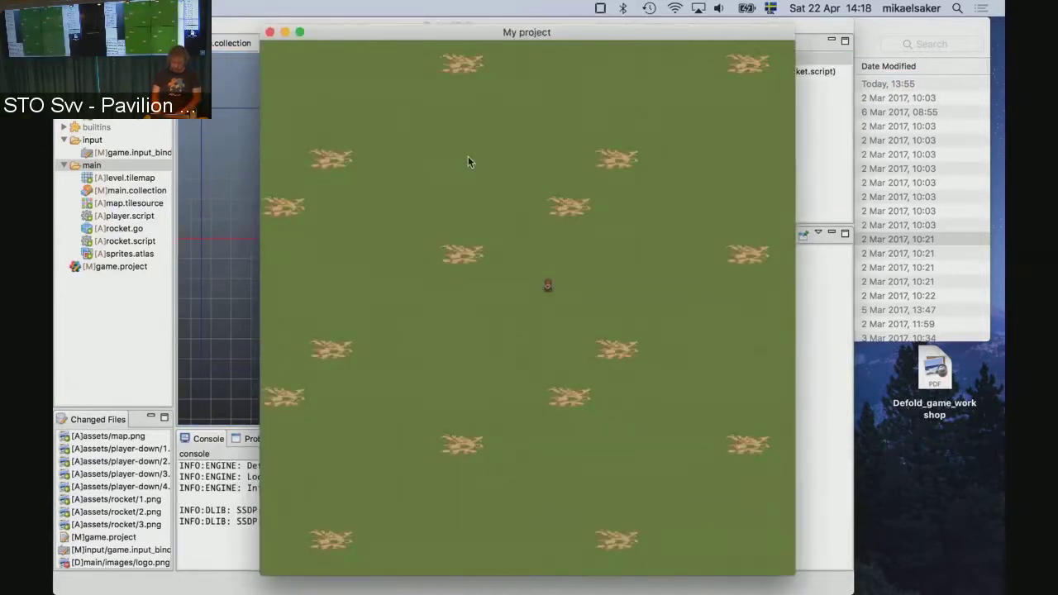
key("Left")
key("Right")
key("Left")
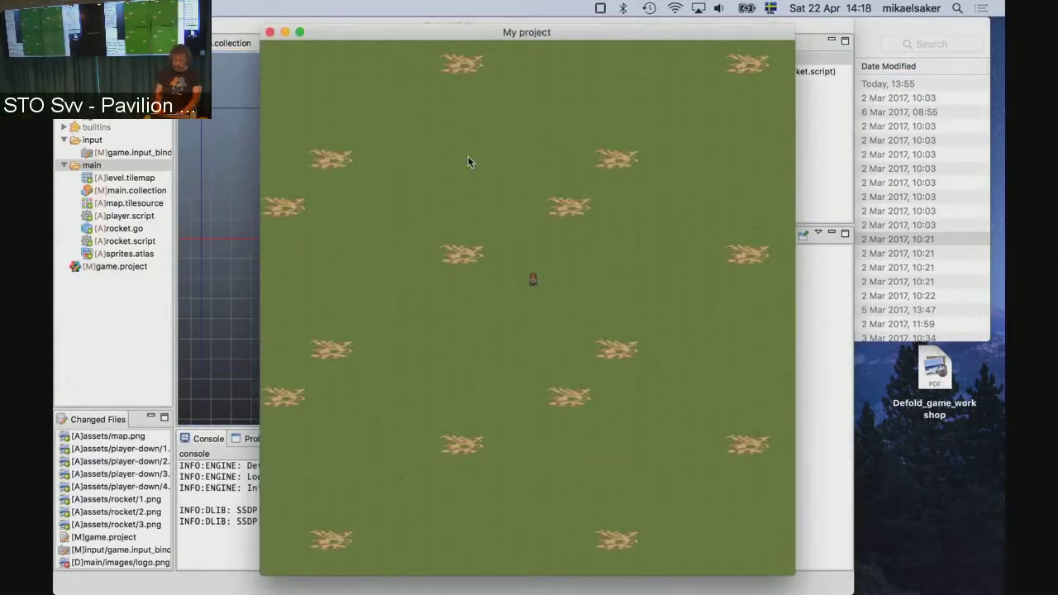
key("space")
key("space")
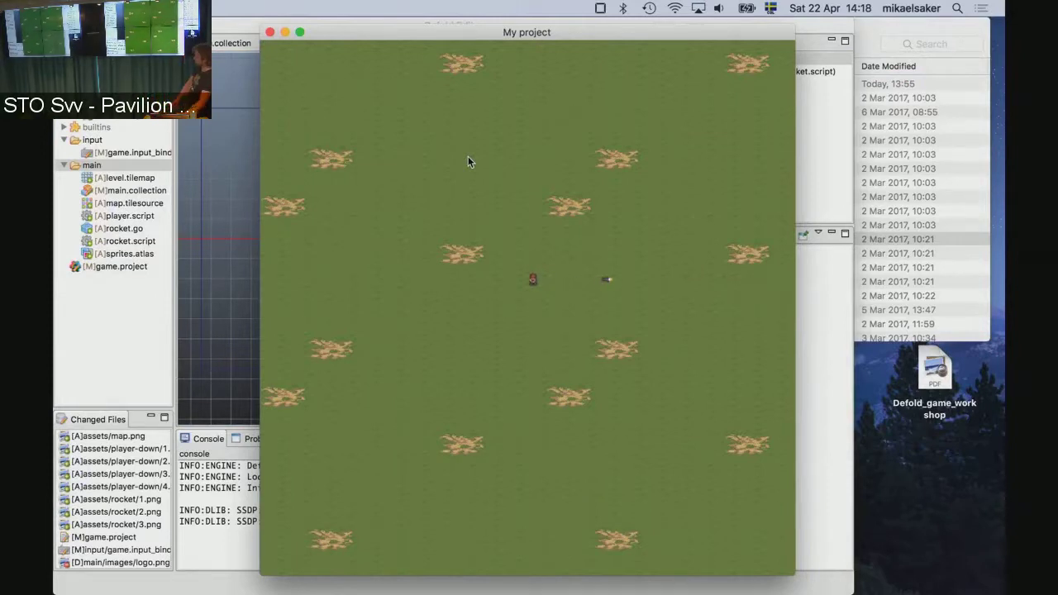
key("Up")
key("Left")
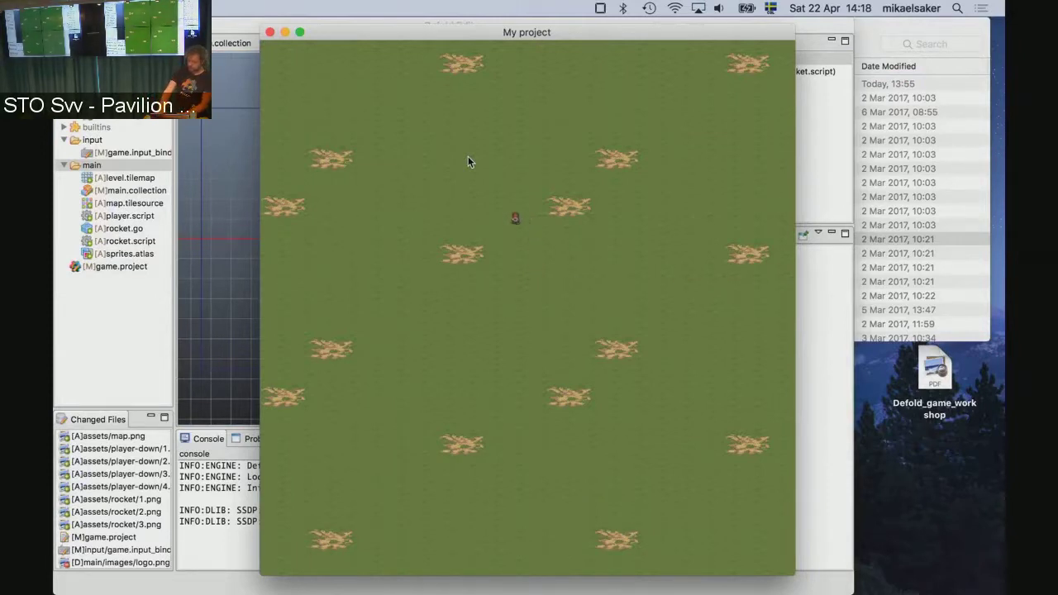
key("Up")
key("Left")
key("space")
key("space")
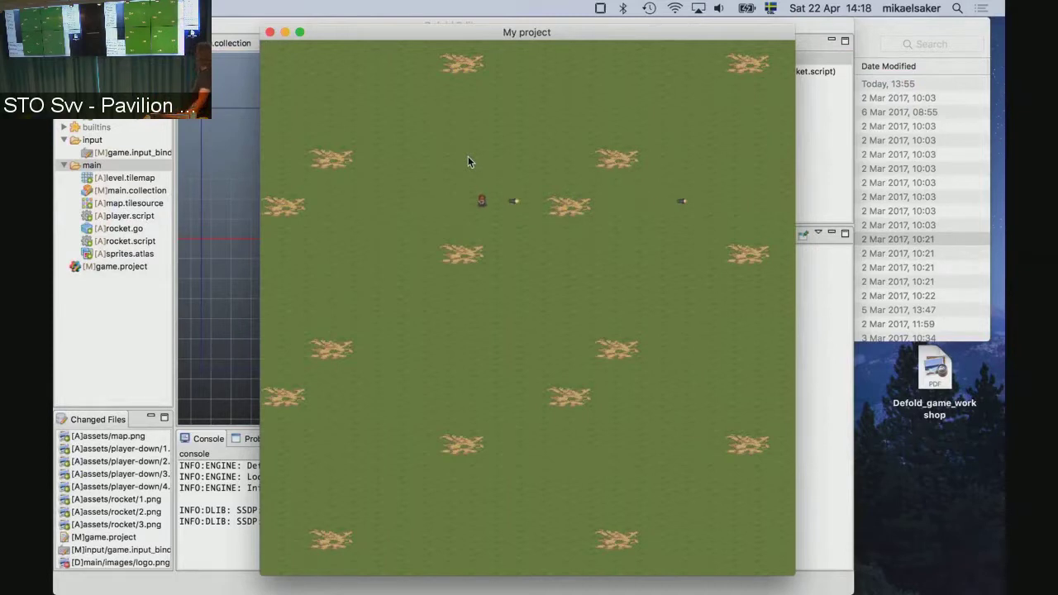
key("space")
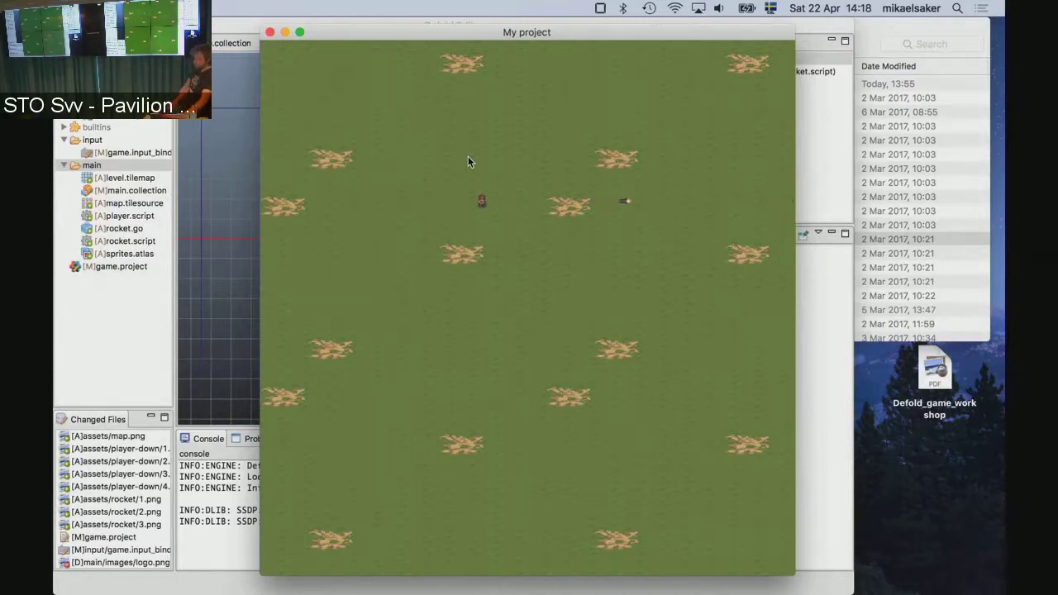
key("Up")
key("space")
key("Left")
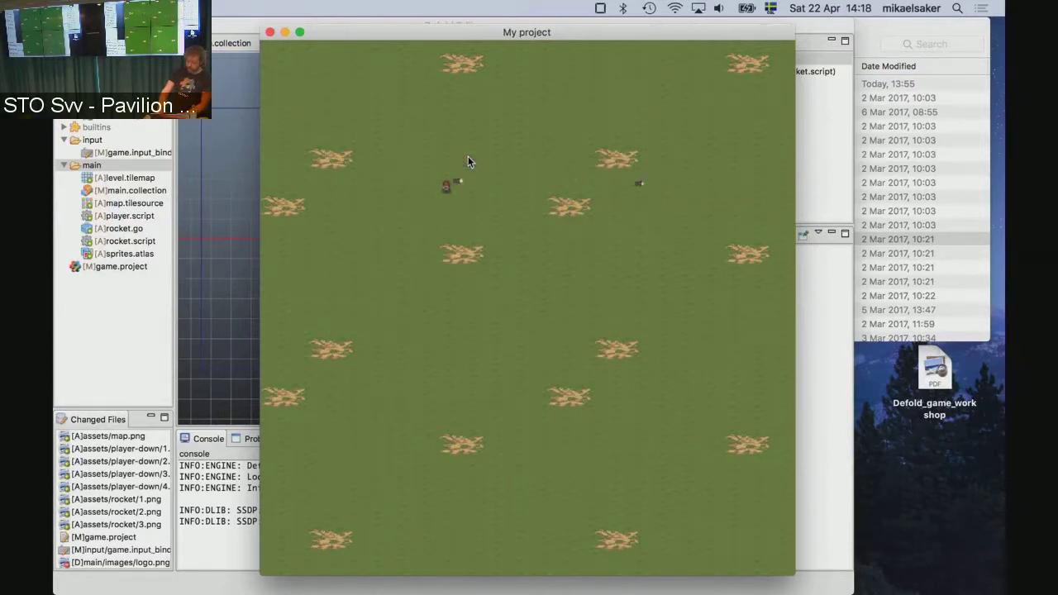
key("space")
key("Down")
key("space")
key("space")
key("Right")
key("space")
key("Down")
key("Left")
key("Up")
key("space")
key("space")
key("space")
key("space")
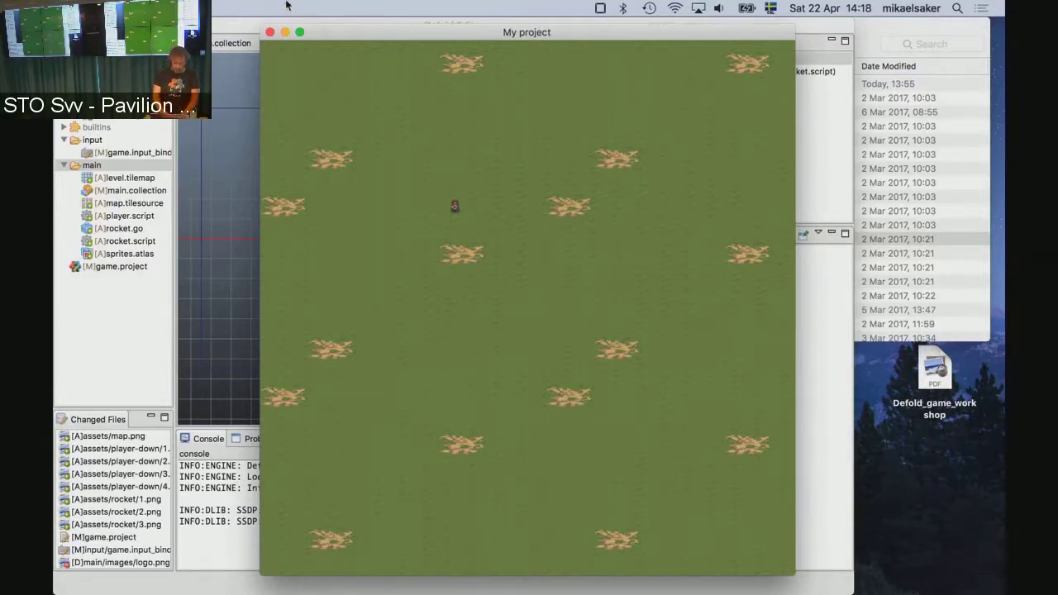
left_click(270, 32)
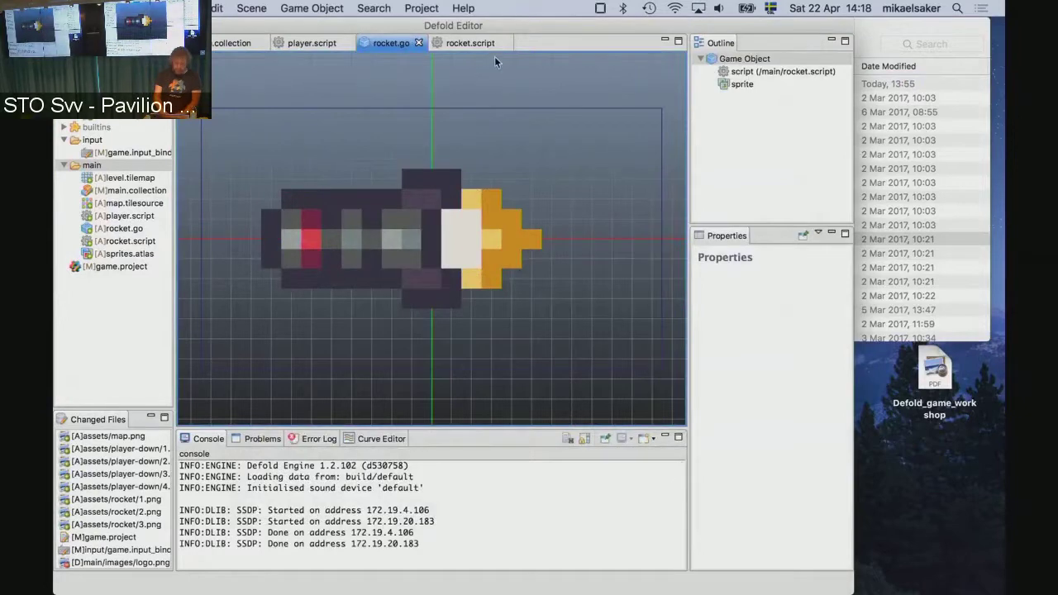